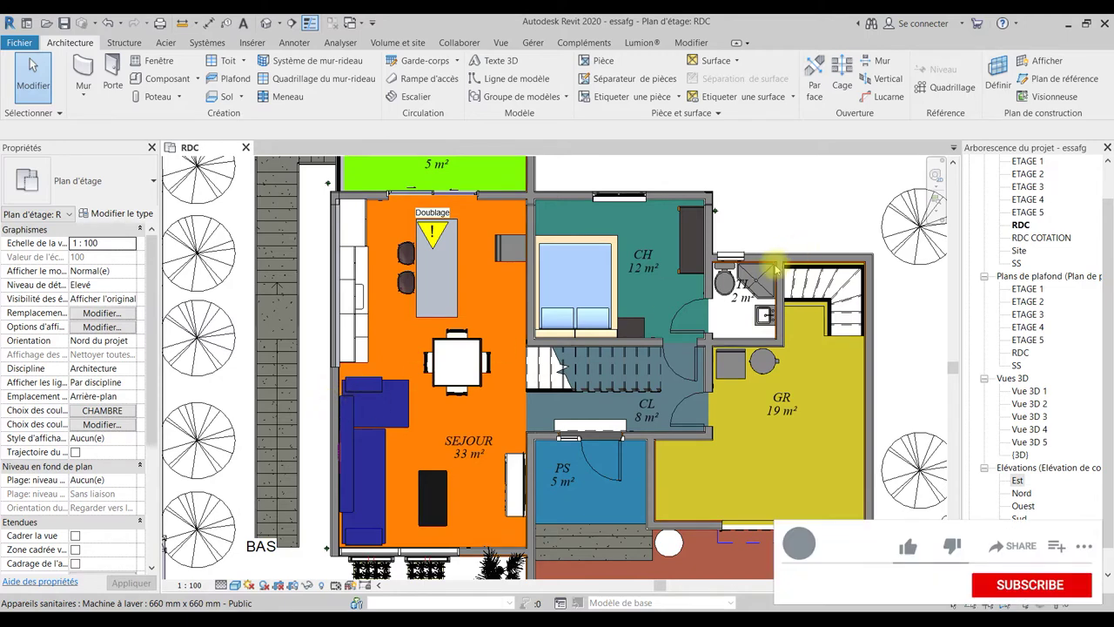
Zoom into the TL bathroom and inspect the sink and corner shower cabin by selecting each in turn.
{"action": "scroll", "coordinate": [780, 238], "scroll_direction": "up", "scroll_amount": 2}
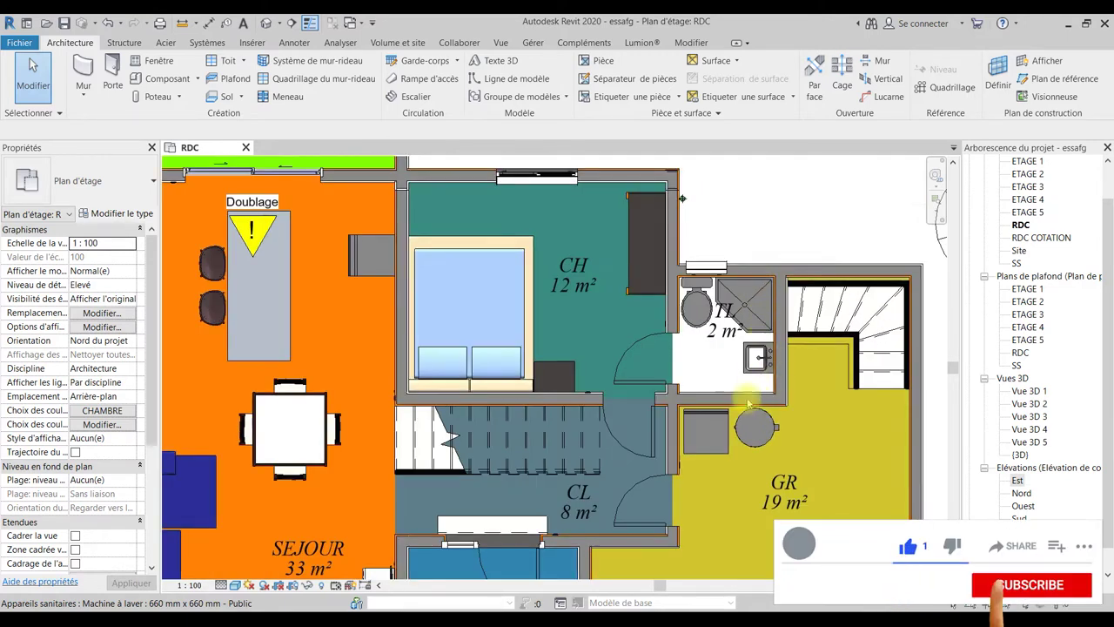
{"action": "left_click", "coordinate": [766, 361]}
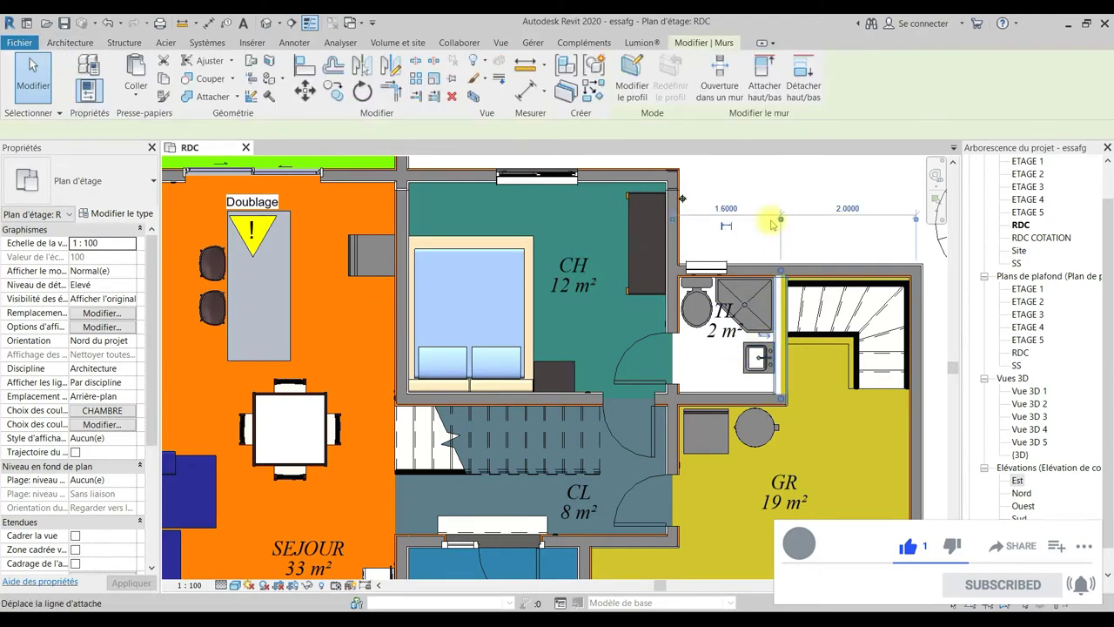
{"action": "key", "text": "Escape"}
{"action": "left_click", "coordinate": [753, 353]}
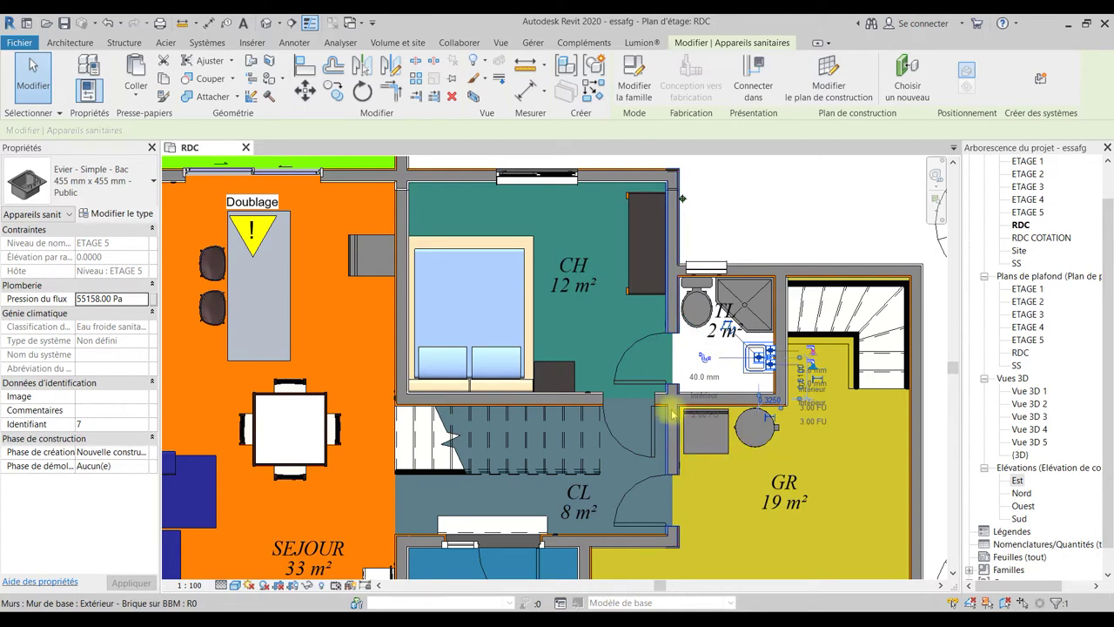
{"action": "left_click", "coordinate": [770, 299]}
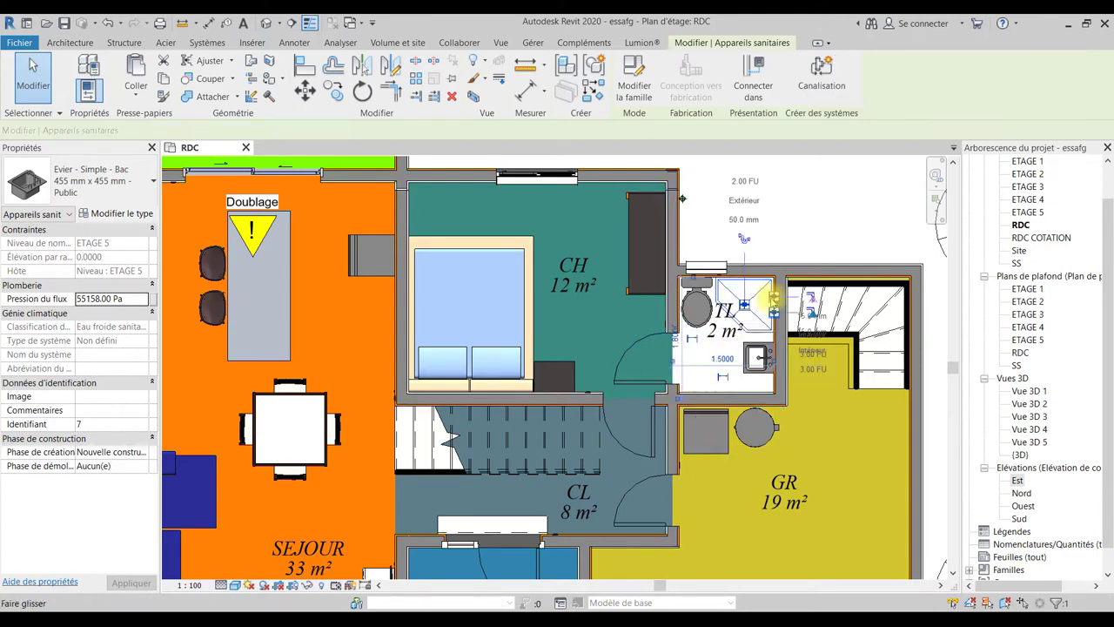
{"action": "left_click", "coordinate": [855, 191]}
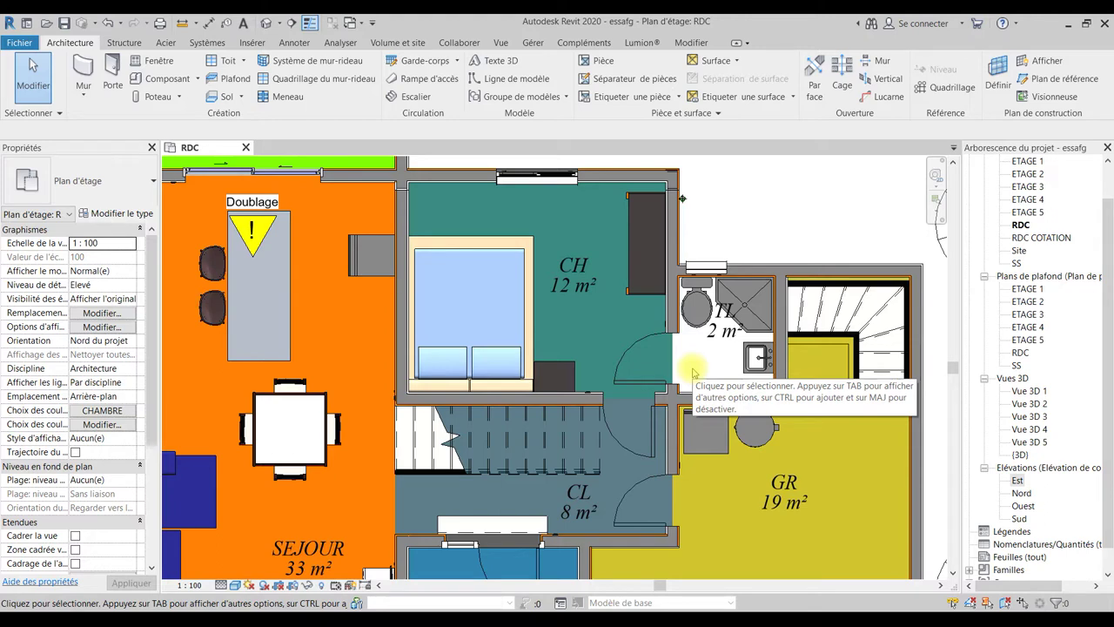
Select the toilet and shower cabin together and isolate them in a section-boxed 3D view.
{"action": "left_click", "coordinate": [696, 323]}
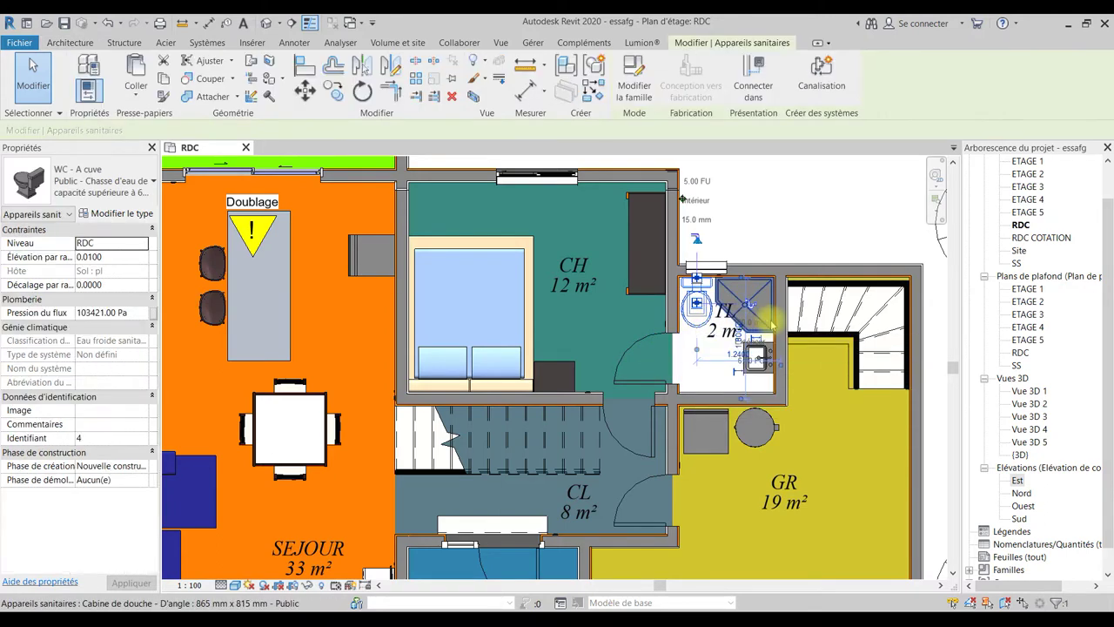
{"action": "left_click", "coordinate": [780, 373], "text": "ctrl"}
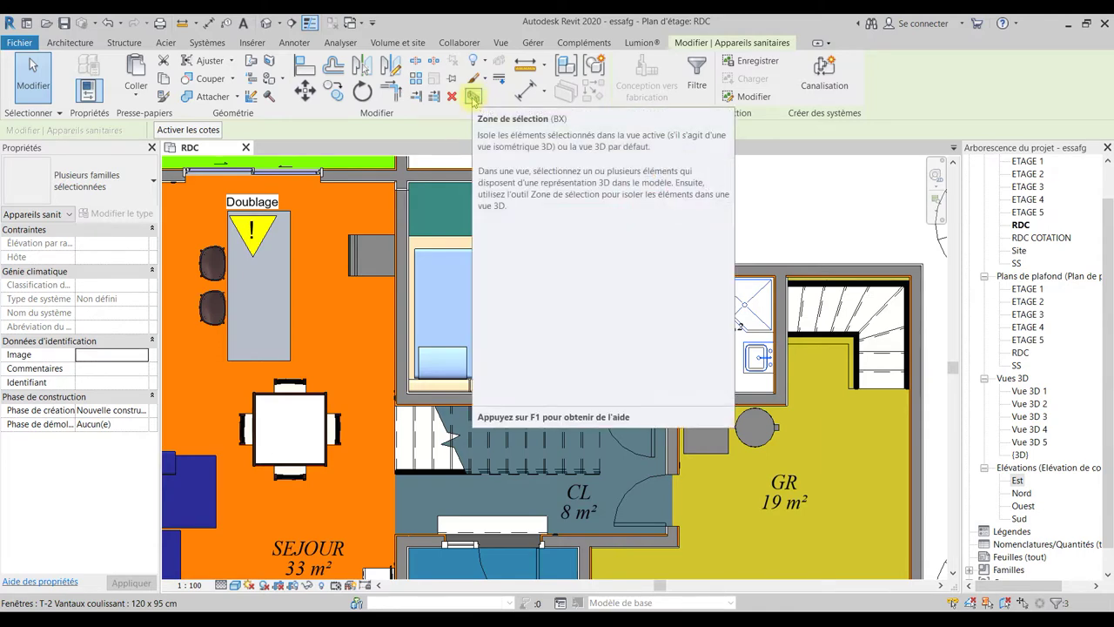
{"action": "left_click", "coordinate": [472, 97]}
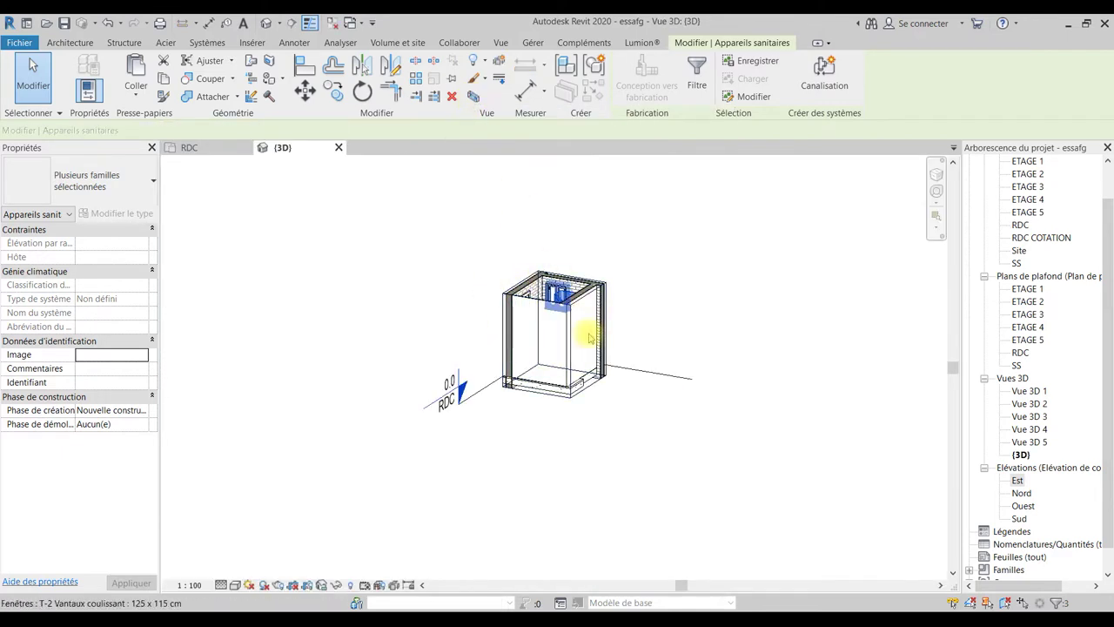
Temporarily hide the bathroom's front wall in the boxed 3D view to expose the shower and sink.
{"action": "scroll", "coordinate": [491, 425], "scroll_direction": "up", "scroll_amount": 3}
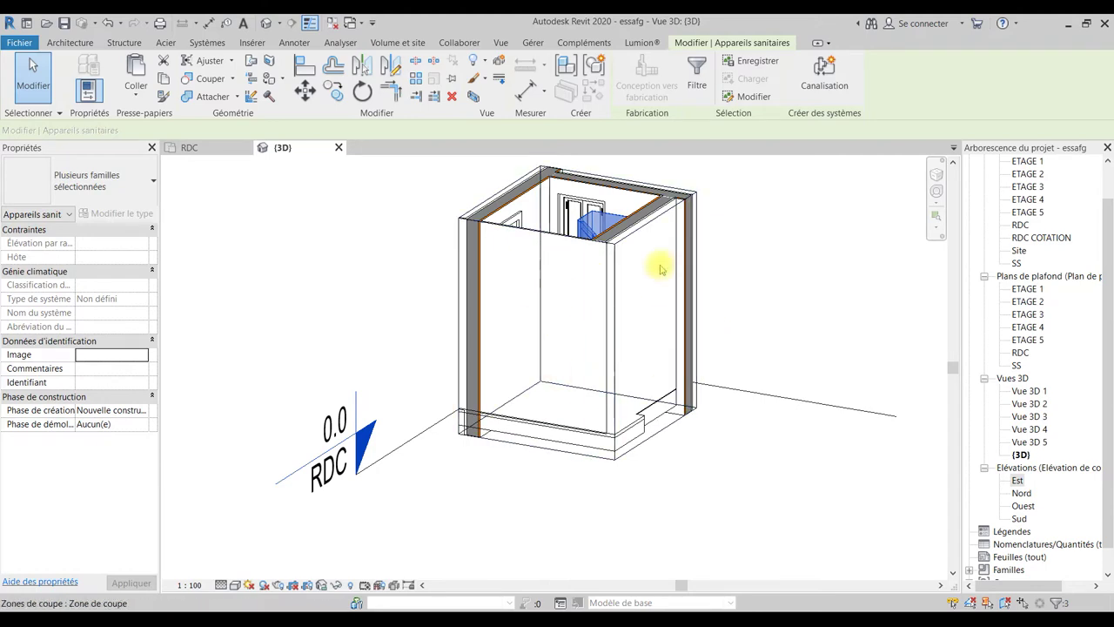
{"action": "mouse_move", "coordinate": [651, 318]}
{"action": "middle_mouse_down", "text": "shift"}
{"action": "mouse_move", "coordinate": [783, 368]}
{"action": "mouse_move", "coordinate": [882, 380]}
{"action": "mouse_move", "coordinate": [504, 358]}
{"action": "middle_mouse_up", "text": "shift"}
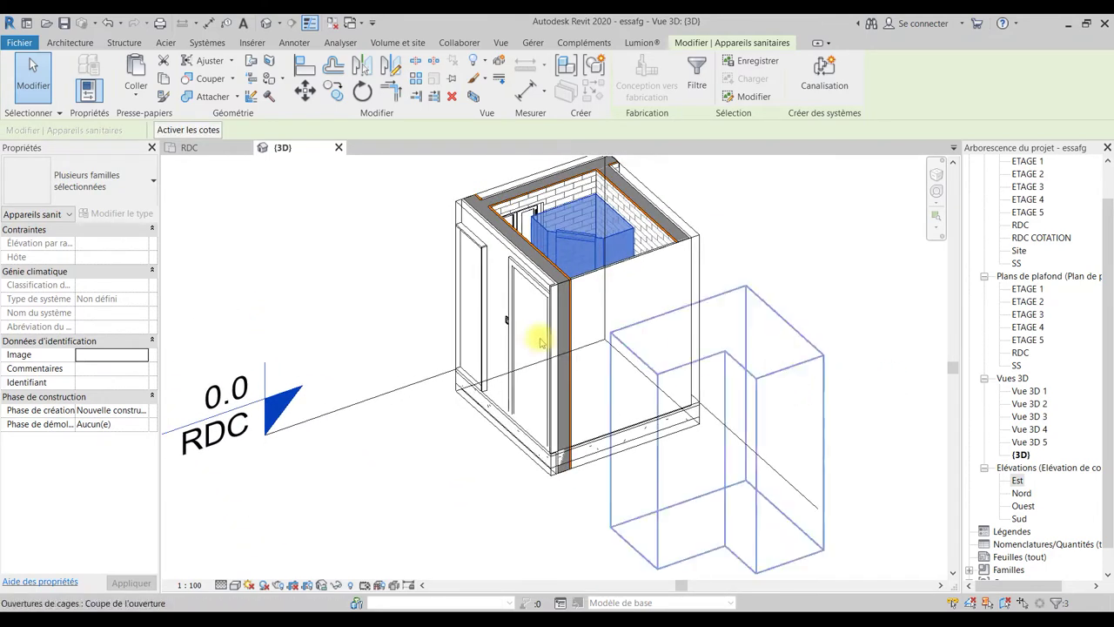
{"action": "scroll", "coordinate": [532, 426], "scroll_direction": "up", "scroll_amount": 5}
{"action": "mouse_move", "coordinate": [751, 348]}
{"action": "middle_mouse_down", "text": "shift"}
{"action": "mouse_move", "coordinate": [809, 345]}
{"action": "mouse_move", "coordinate": [685, 341]}
{"action": "middle_mouse_up", "text": "shift"}
{"action": "scroll", "coordinate": [644, 365], "scroll_direction": "down", "scroll_amount": 5}
{"action": "scroll", "coordinate": [557, 279], "scroll_direction": "up", "scroll_amount": 1}
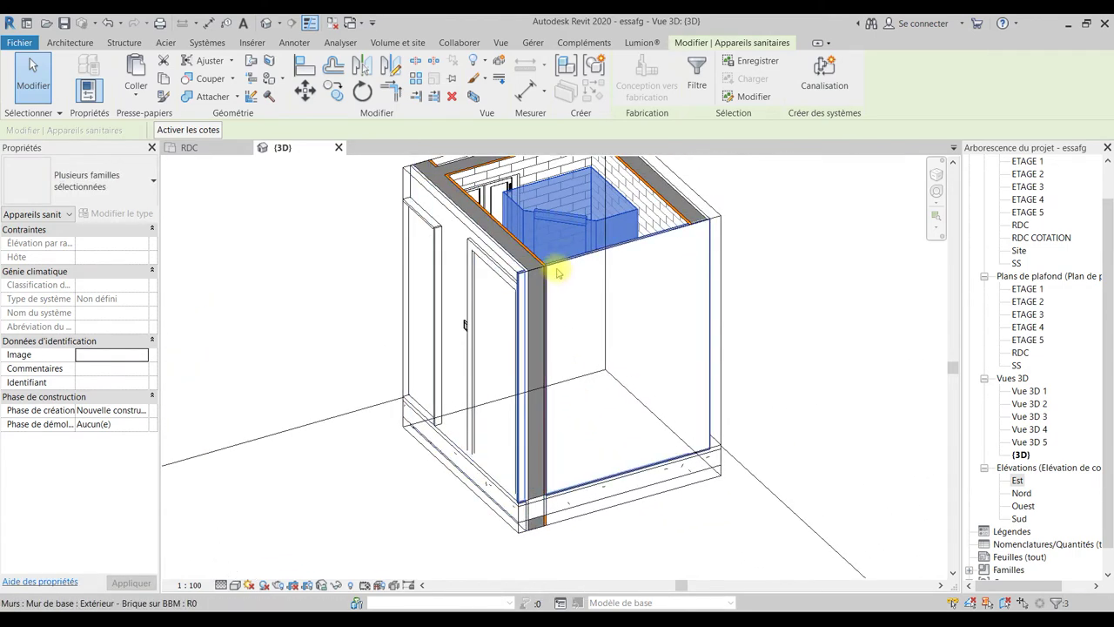
{"action": "left_click", "coordinate": [610, 404]}
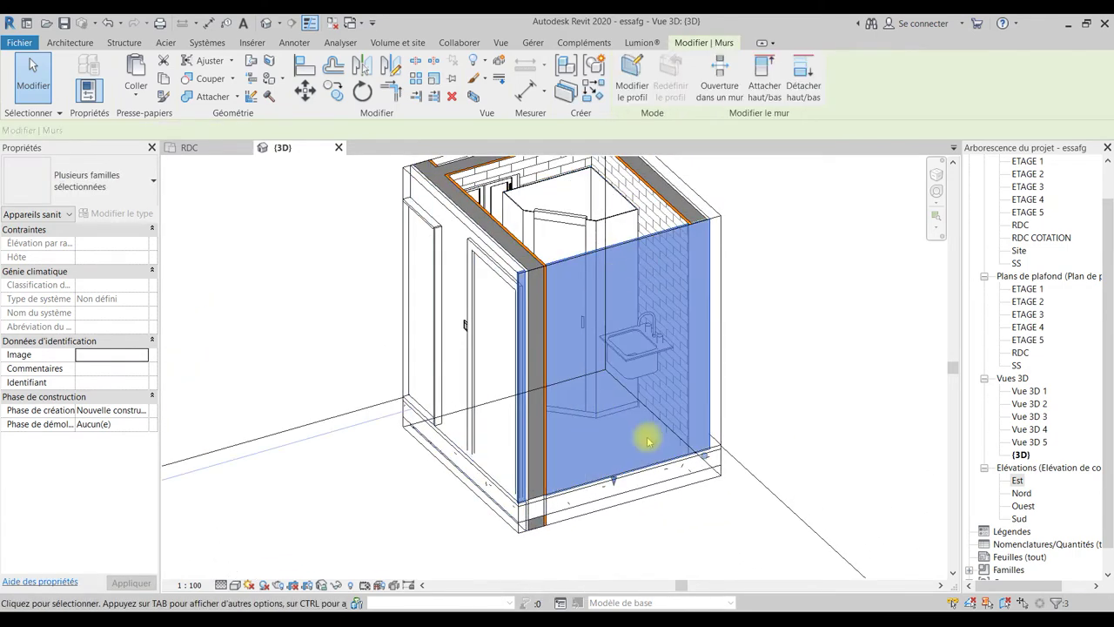
{"action": "left_click", "coordinate": [337, 584]}
{"action": "left_click", "coordinate": [360, 548]}
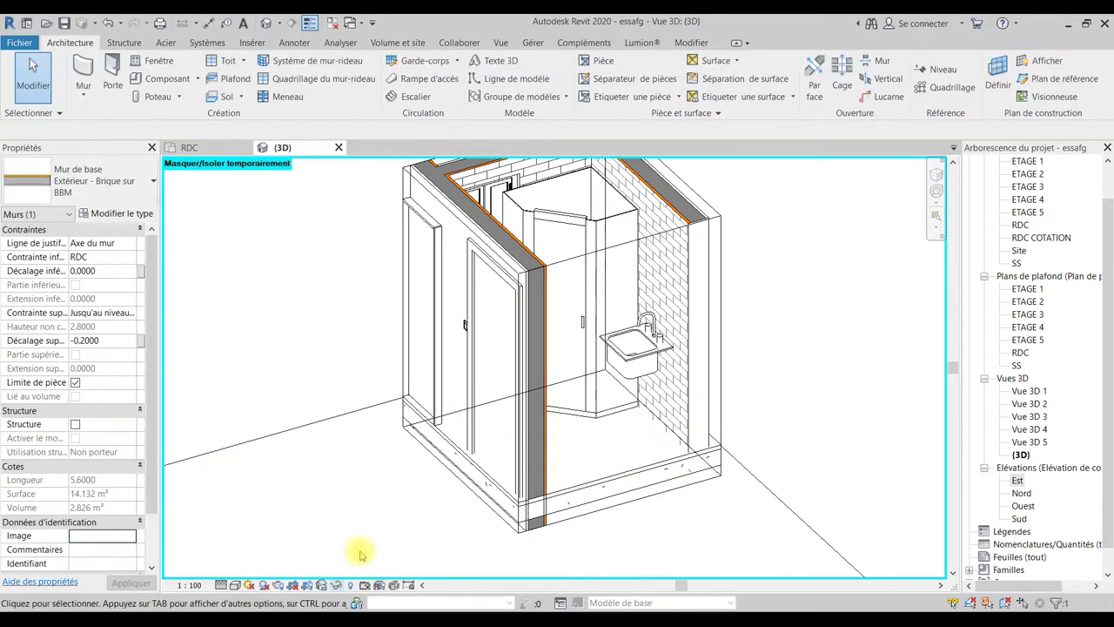
{"action": "mouse_move", "coordinate": [666, 390]}
{"action": "middle_mouse_down", "text": "shift"}
{"action": "mouse_move", "coordinate": [542, 359]}
{"action": "mouse_move", "coordinate": [654, 342]}
{"action": "mouse_move", "coordinate": [642, 380]}
{"action": "mouse_move", "coordinate": [580, 356]}
{"action": "mouse_move", "coordinate": [635, 356]}
{"action": "middle_mouse_up", "text": "shift"}
{"action": "mouse_move", "coordinate": [637, 496]}
{"action": "middle_mouse_down", "text": "shift"}
{"action": "mouse_move", "coordinate": [654, 455]}
{"action": "mouse_move", "coordinate": [617, 465]}
{"action": "mouse_move", "coordinate": [569, 455]}
{"action": "mouse_move", "coordinate": [567, 529]}
{"action": "mouse_move", "coordinate": [657, 534]}
{"action": "middle_mouse_up", "text": "shift"}
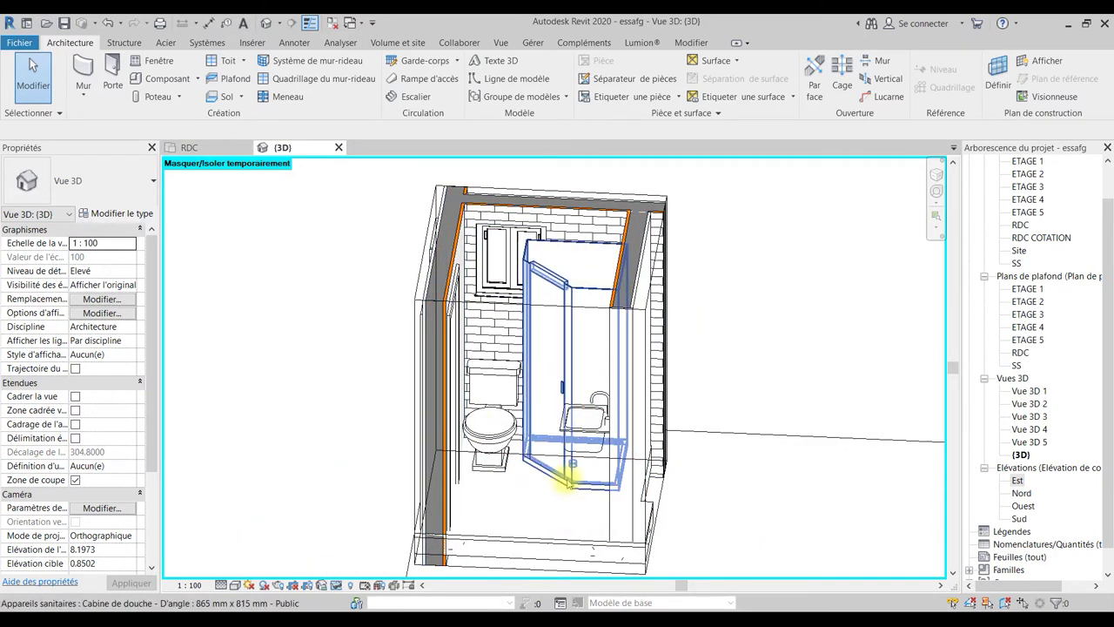
{"action": "left_click", "coordinate": [490, 425]}
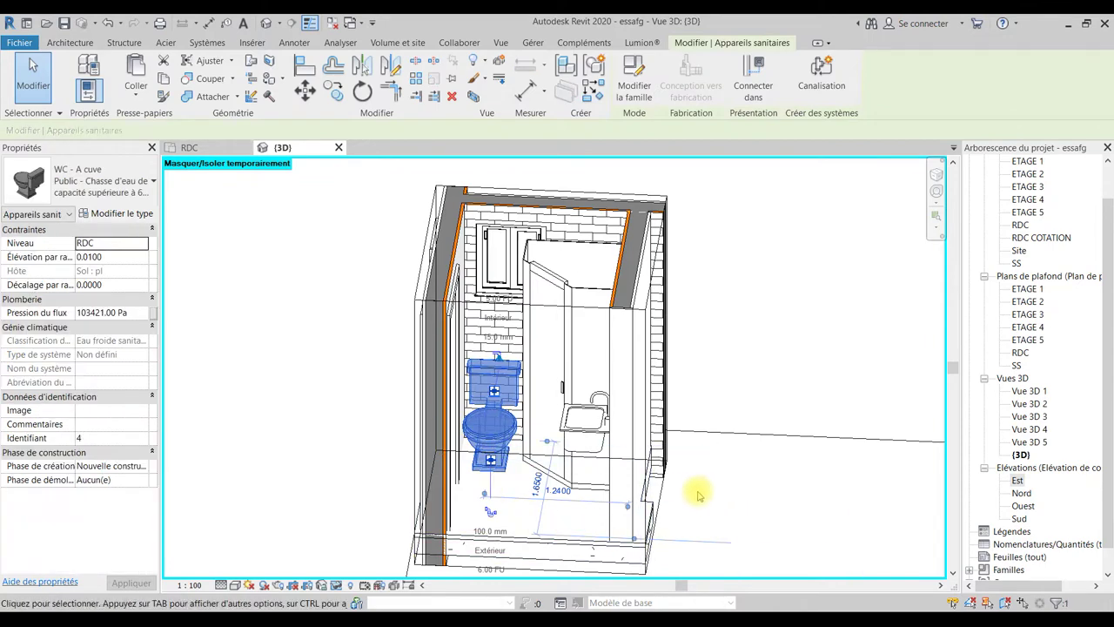
{"action": "scroll", "coordinate": [494, 525], "scroll_direction": "up", "scroll_amount": 2}
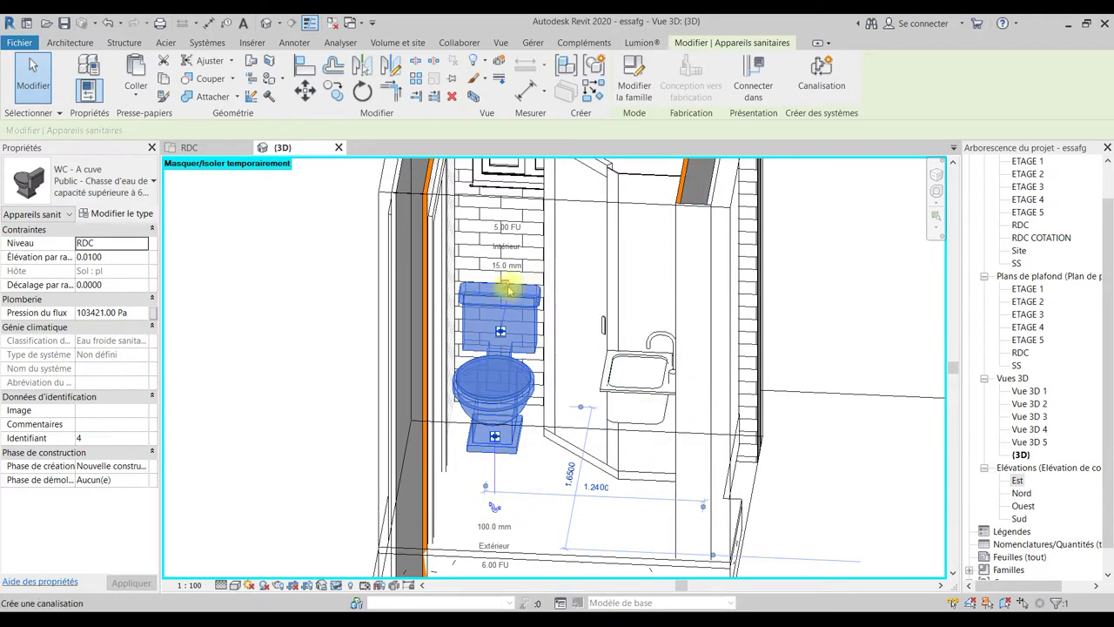
{"action": "middle_click_drag", "start_coordinate": [599, 485], "coordinate": [730, 317], "text": "shift"}
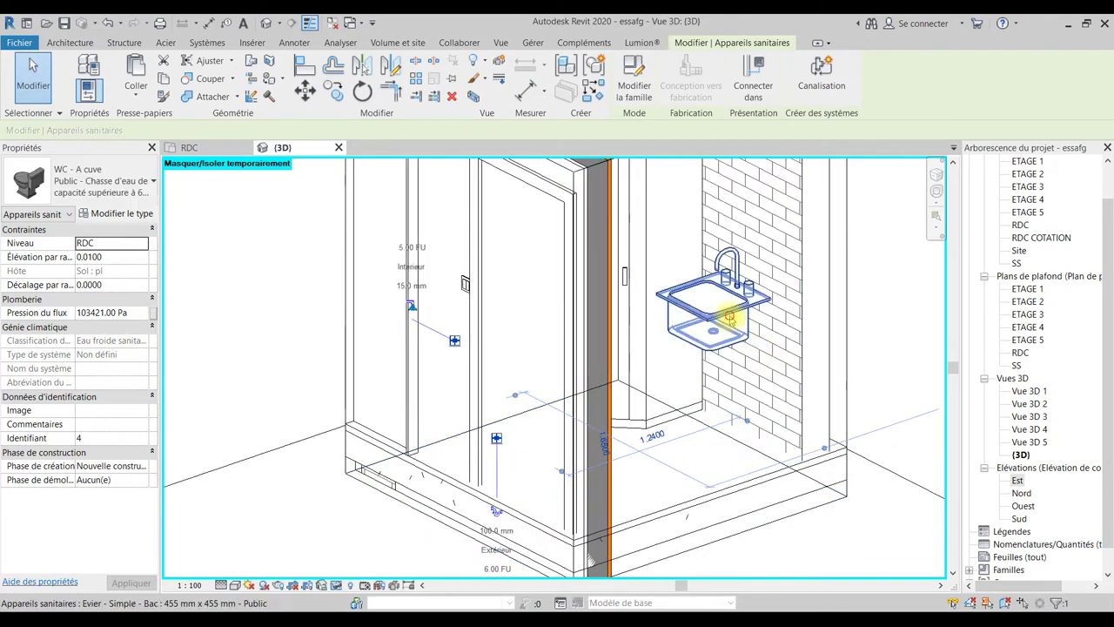
{"action": "left_click", "coordinate": [729, 318]}
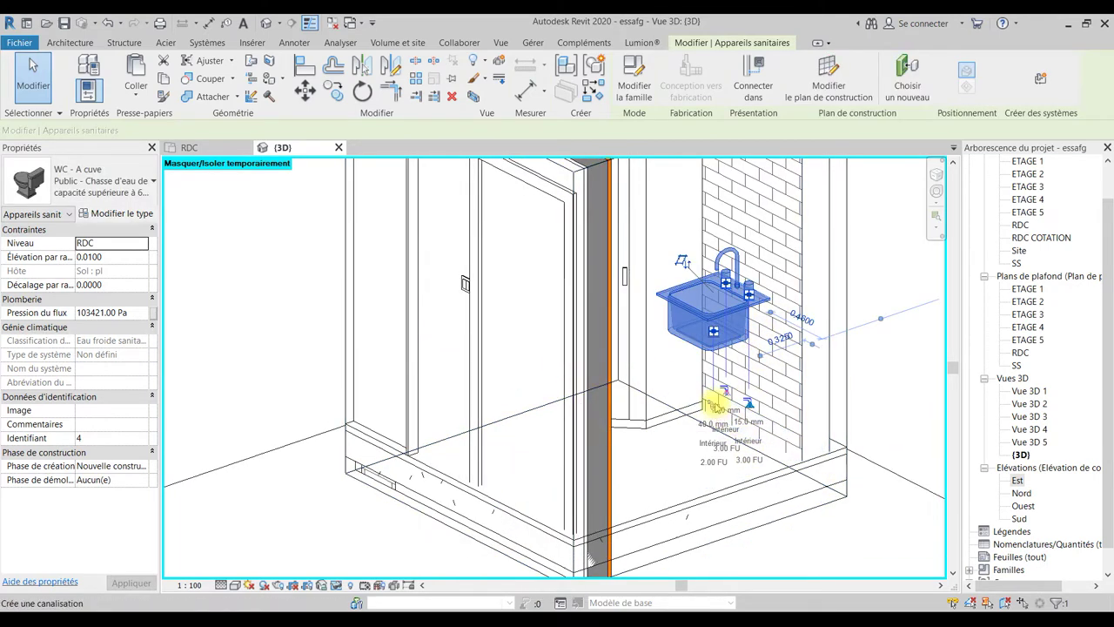
{"action": "left_click", "coordinate": [870, 385]}
{"action": "left_click", "coordinate": [860, 197]}
{"action": "scroll", "coordinate": [841, 391], "scroll_direction": "down", "scroll_amount": 5}
{"action": "mouse_move", "coordinate": [841, 391]}
{"action": "middle_mouse_down", "text": "shift"}
{"action": "mouse_move", "coordinate": [723, 423]}
{"action": "mouse_move", "coordinate": [683, 402]}
{"action": "mouse_move", "coordinate": [676, 462]}
{"action": "mouse_move", "coordinate": [714, 447]}
{"action": "mouse_move", "coordinate": [675, 451]}
{"action": "mouse_move", "coordinate": [771, 348]}
{"action": "middle_mouse_up", "text": "shift"}
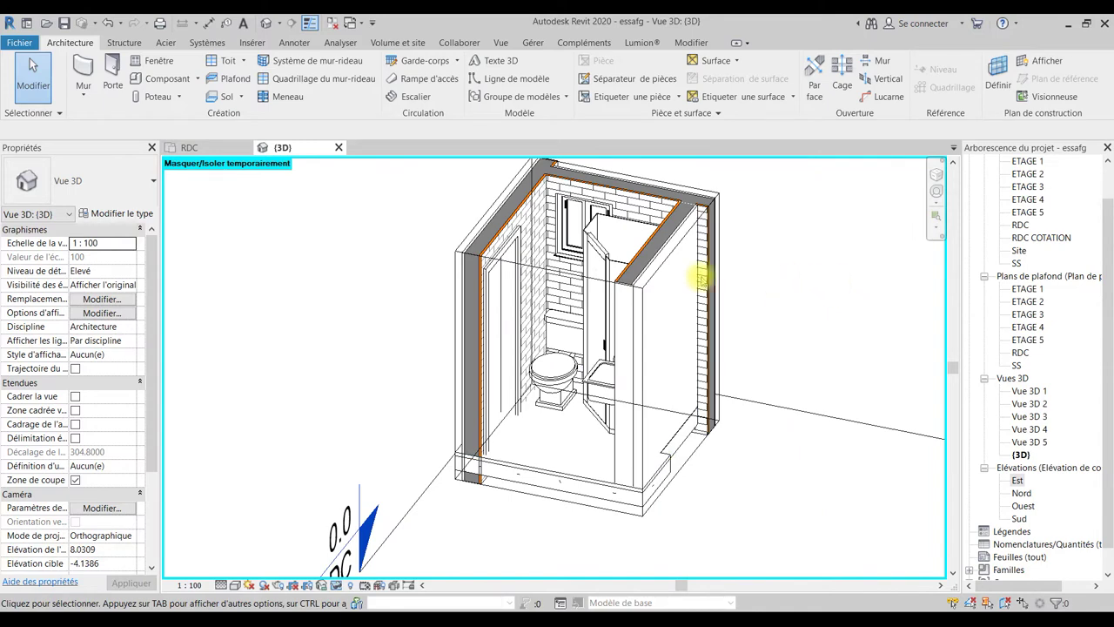
{"action": "mouse_move", "coordinate": [783, 360]}
{"action": "middle_mouse_down", "text": "shift"}
{"action": "mouse_move", "coordinate": [803, 340]}
{"action": "mouse_move", "coordinate": [882, 360]}
{"action": "mouse_move", "coordinate": [877, 350]}
{"action": "middle_mouse_up", "text": "shift"}
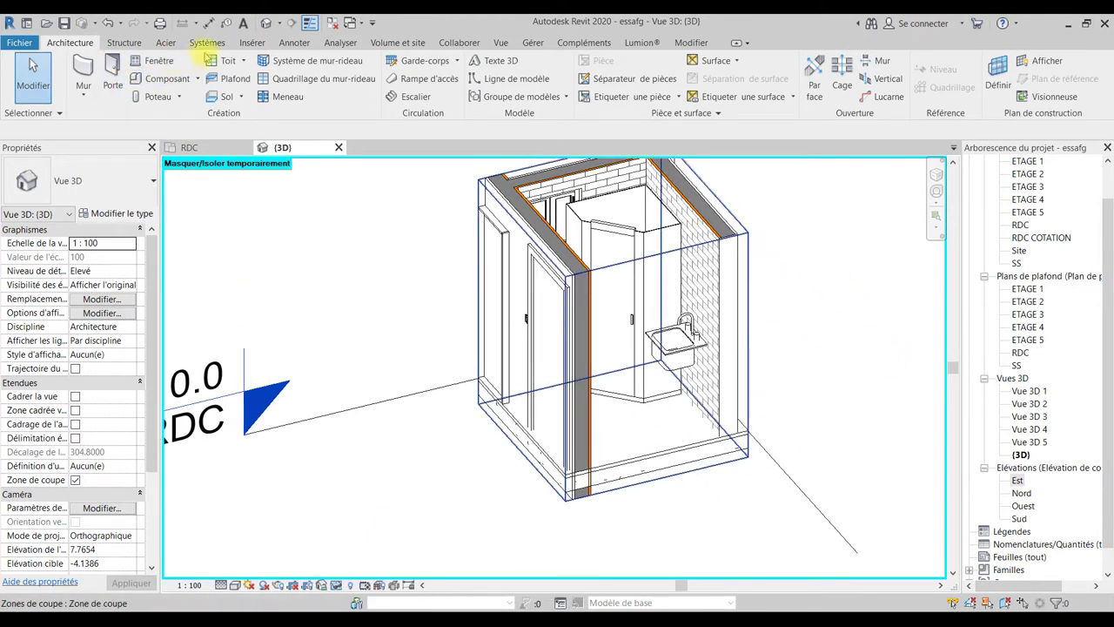
{"action": "left_click", "coordinate": [205, 44]}
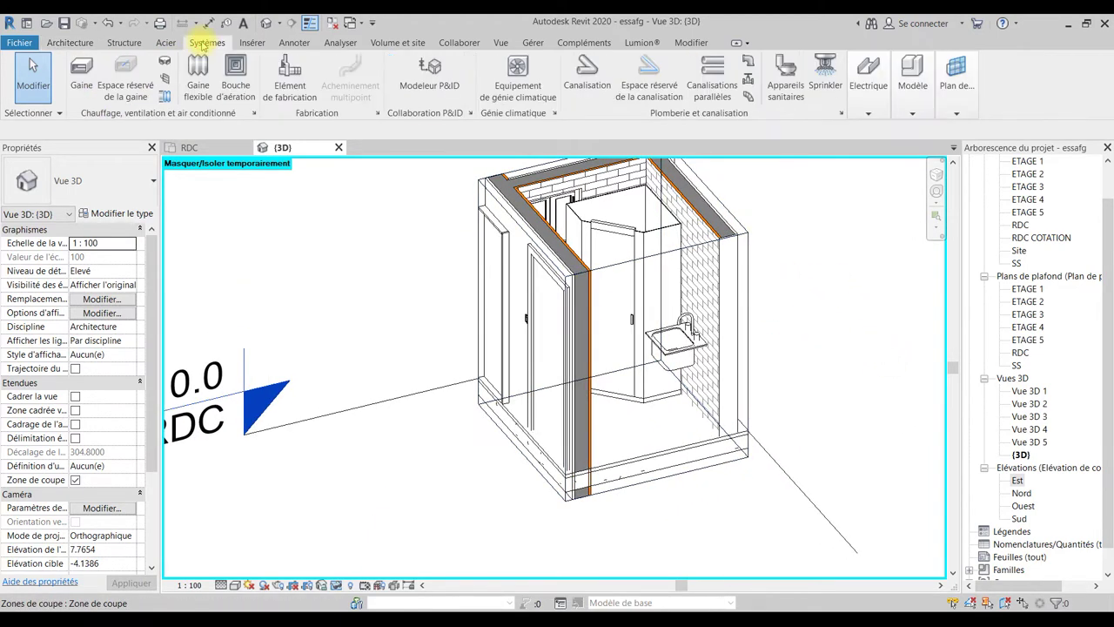
Set the pipe diameter to 15.0 mm in the Canalisation tool, then exit without drawing a pipe.
{"action": "left_click", "coordinate": [586, 76]}
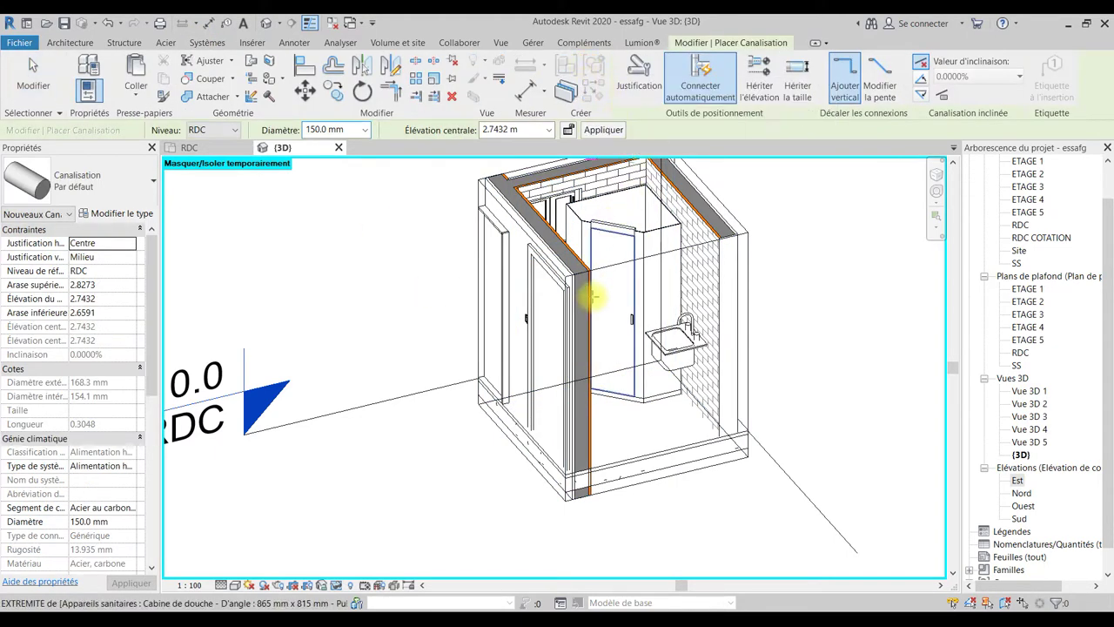
{"action": "middle_click_drag", "start_coordinate": [596, 274], "coordinate": [591, 310]}
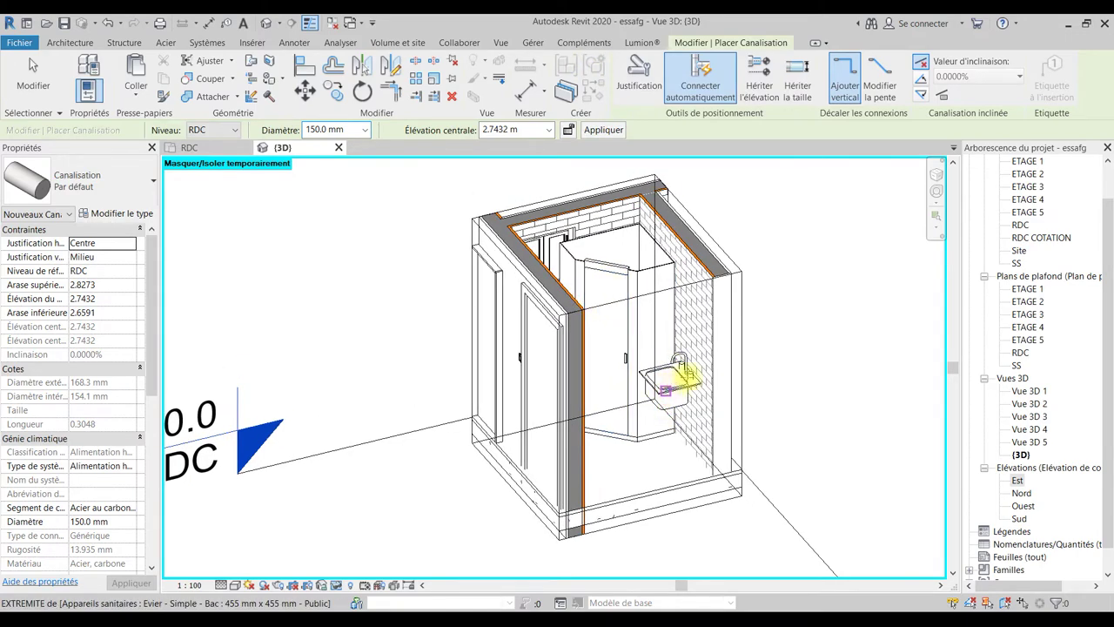
{"action": "mouse_move", "coordinate": [753, 416]}
{"action": "middle_mouse_down", "text": "shift"}
{"action": "mouse_move", "coordinate": [701, 383]}
{"action": "mouse_move", "coordinate": [766, 386]}
{"action": "mouse_move", "coordinate": [737, 386]}
{"action": "middle_mouse_up", "text": "shift"}
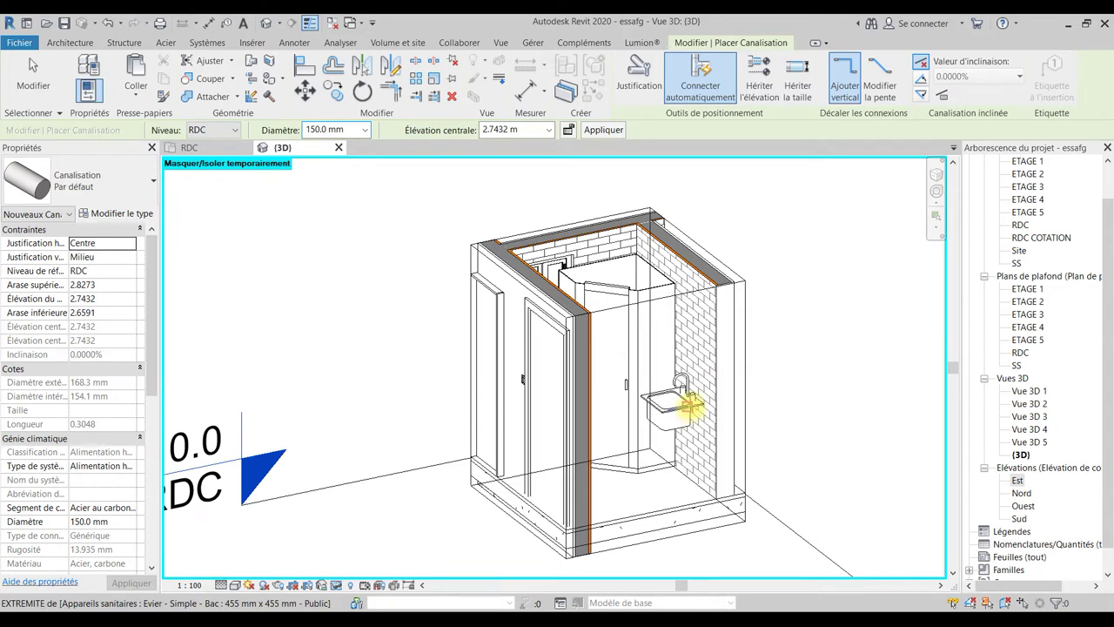
{"action": "scroll", "coordinate": [687, 396], "scroll_direction": "up", "scroll_amount": 3}
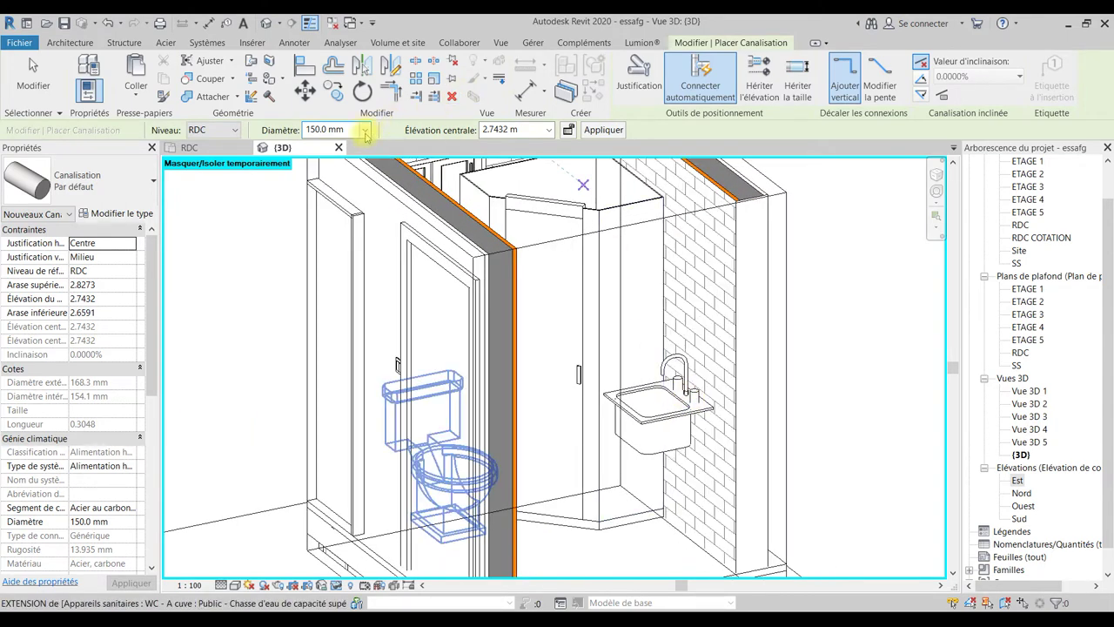
{"action": "left_click", "coordinate": [366, 130]}
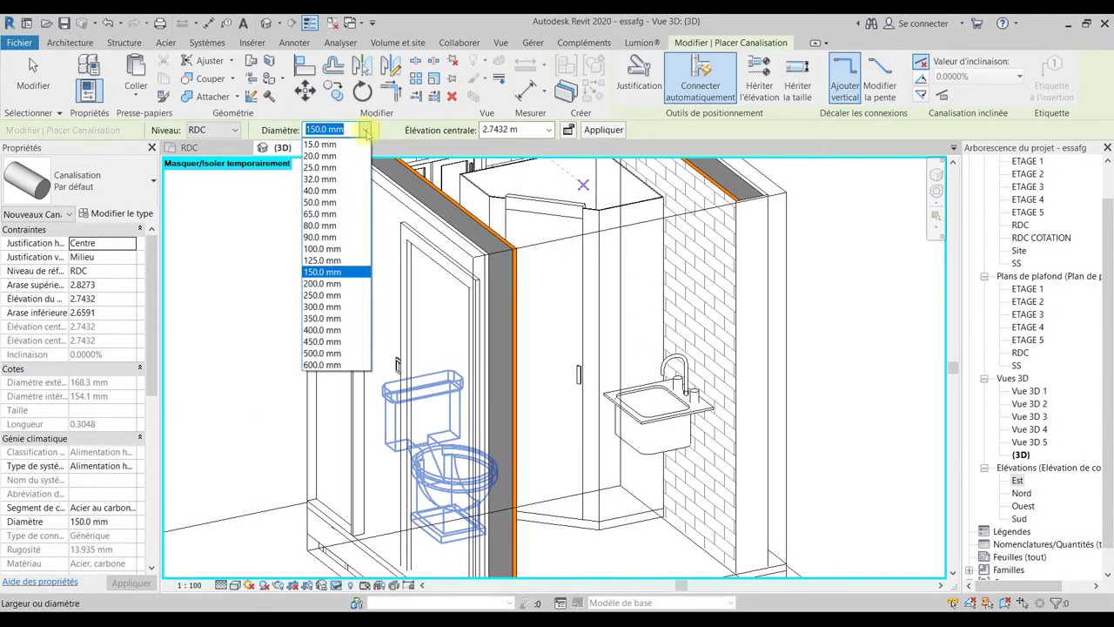
{"action": "left_click", "coordinate": [342, 145]}
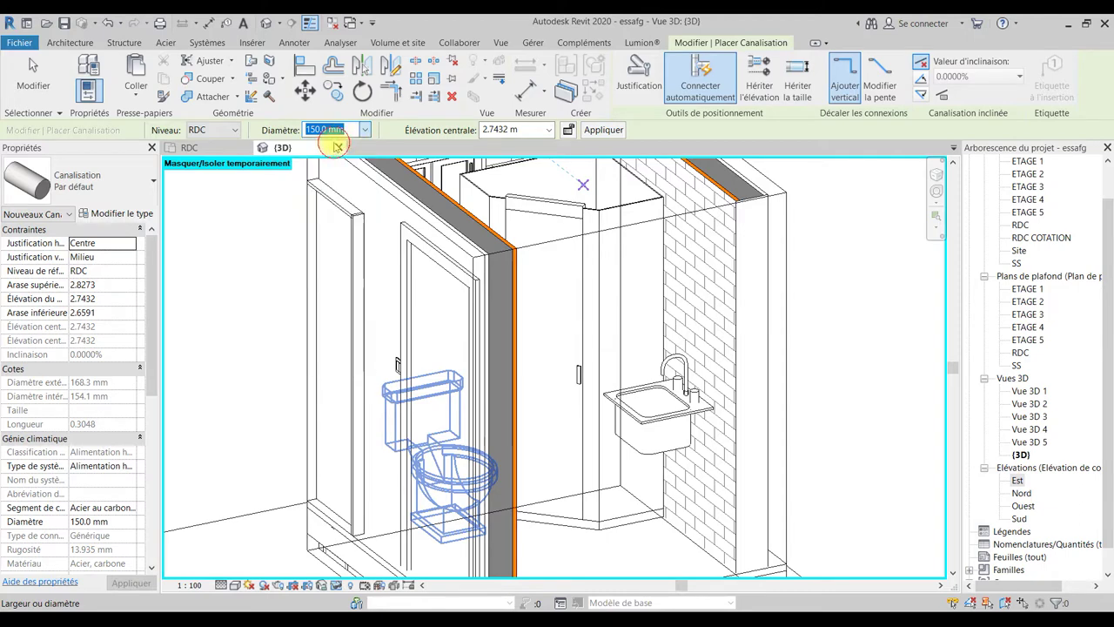
{"action": "mouse_move", "coordinate": [748, 432]}
{"action": "middle_mouse_down", "text": "shift"}
{"action": "mouse_move", "coordinate": [713, 428]}
{"action": "mouse_move", "coordinate": [716, 342]}
{"action": "mouse_move", "coordinate": [745, 340]}
{"action": "middle_mouse_up", "text": "shift"}
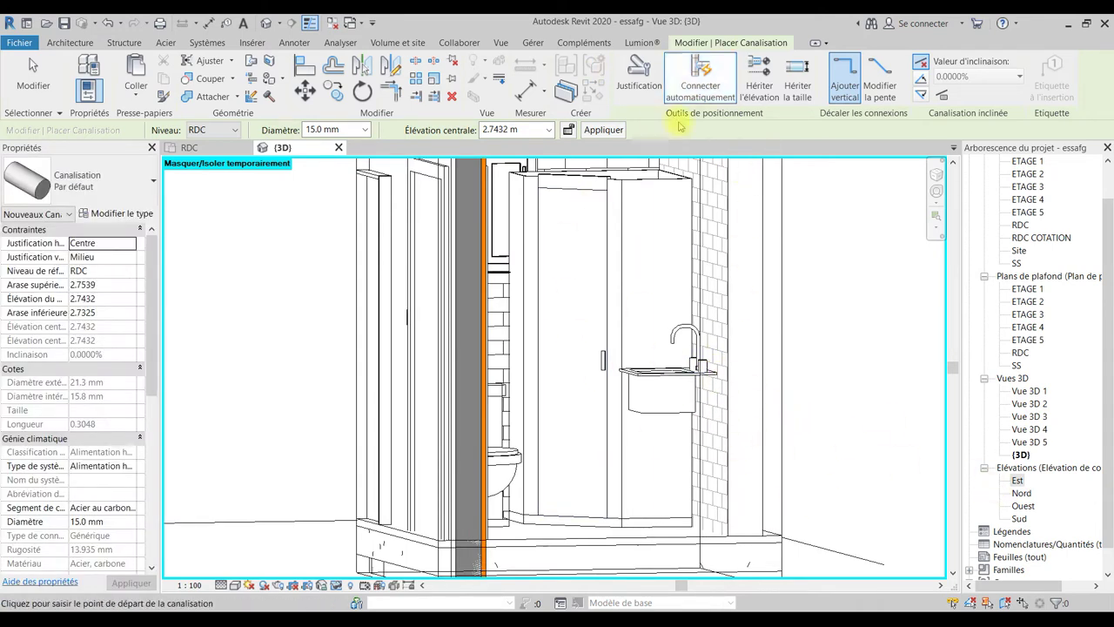
{"action": "key", "text": "Escape"}
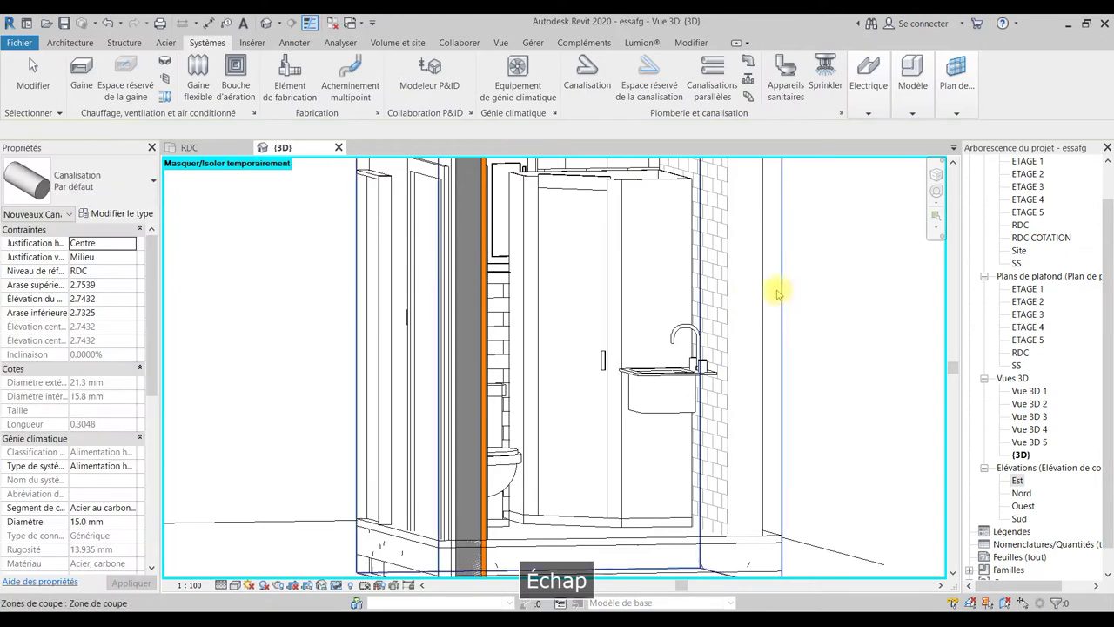
Clear the pipe selection and select the sink from a frontal view.
{"action": "key", "text": "Escape"}
{"action": "mouse_move", "coordinate": [754, 293]}
{"action": "middle_mouse_down", "text": "shift"}
{"action": "mouse_move", "coordinate": [857, 323]}
{"action": "mouse_move", "coordinate": [761, 433]}
{"action": "mouse_move", "coordinate": [795, 453]}
{"action": "mouse_move", "coordinate": [763, 348]}
{"action": "mouse_move", "coordinate": [790, 368]}
{"action": "mouse_move", "coordinate": [690, 344]}
{"action": "middle_mouse_up", "text": "shift"}
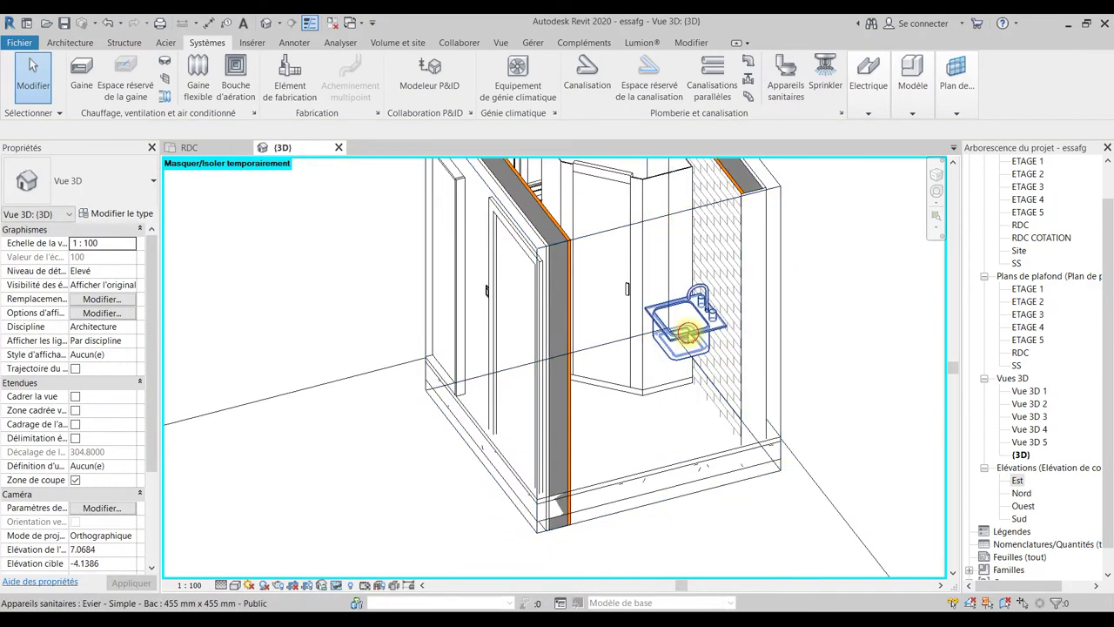
{"action": "left_click", "coordinate": [689, 341]}
{"action": "mouse_move", "coordinate": [771, 348]}
{"action": "middle_mouse_down", "text": "shift"}
{"action": "mouse_move", "coordinate": [815, 455]}
{"action": "mouse_move", "coordinate": [790, 450]}
{"action": "mouse_move", "coordinate": [751, 384]}
{"action": "middle_mouse_up", "text": "shift"}
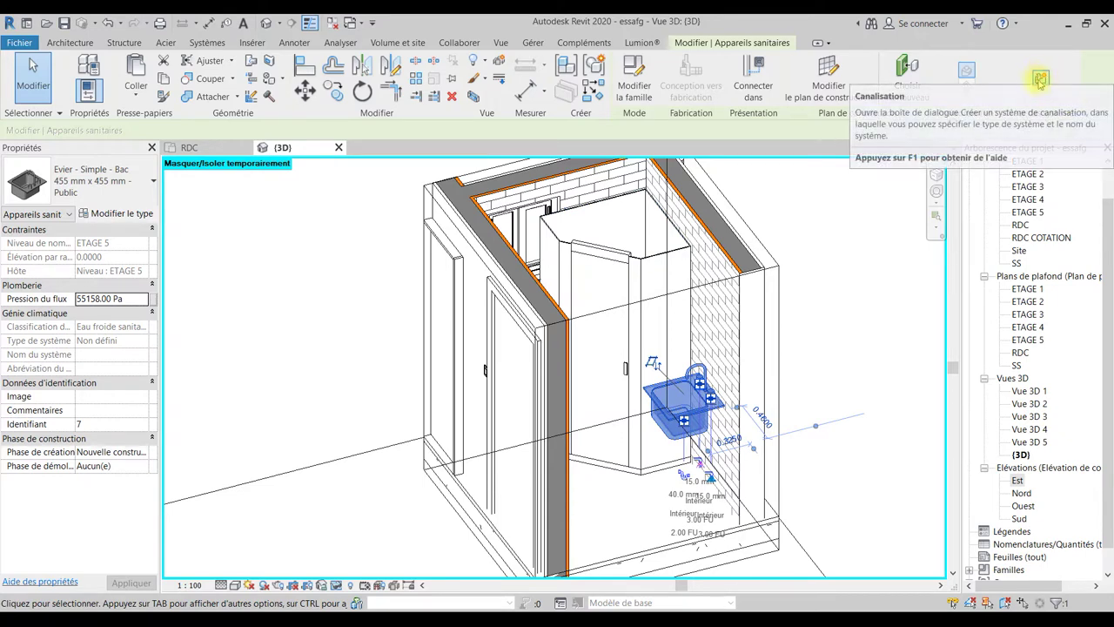
Create a piping system of type Sanitaire, named Sanitaire 1, for the sink.
{"action": "left_click", "coordinate": [1041, 77]}
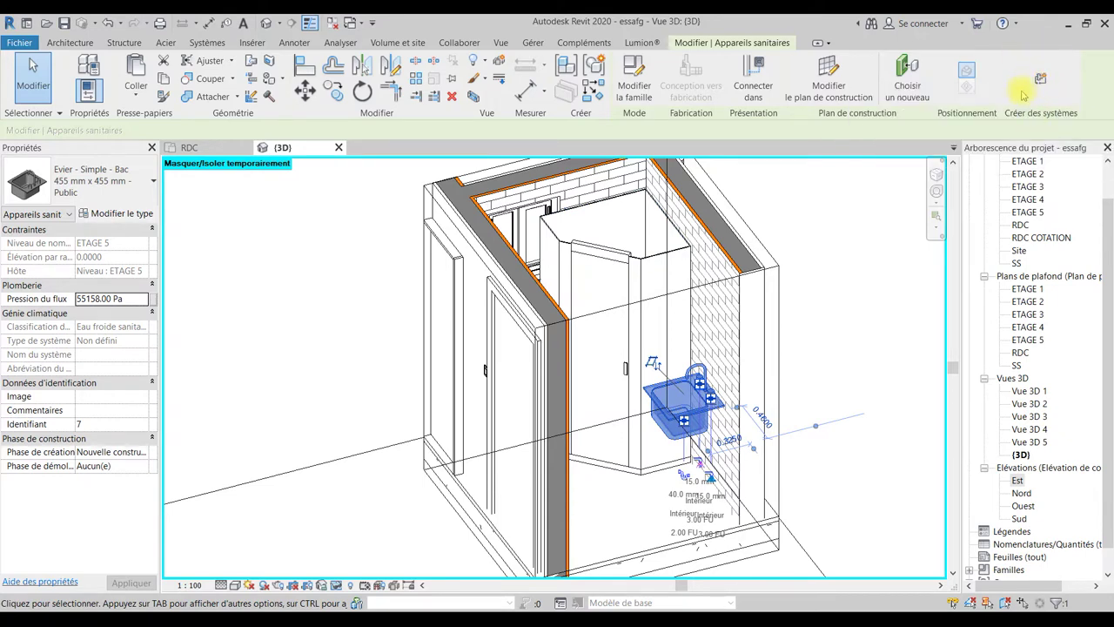
{"action": "left_click", "coordinate": [1041, 79]}
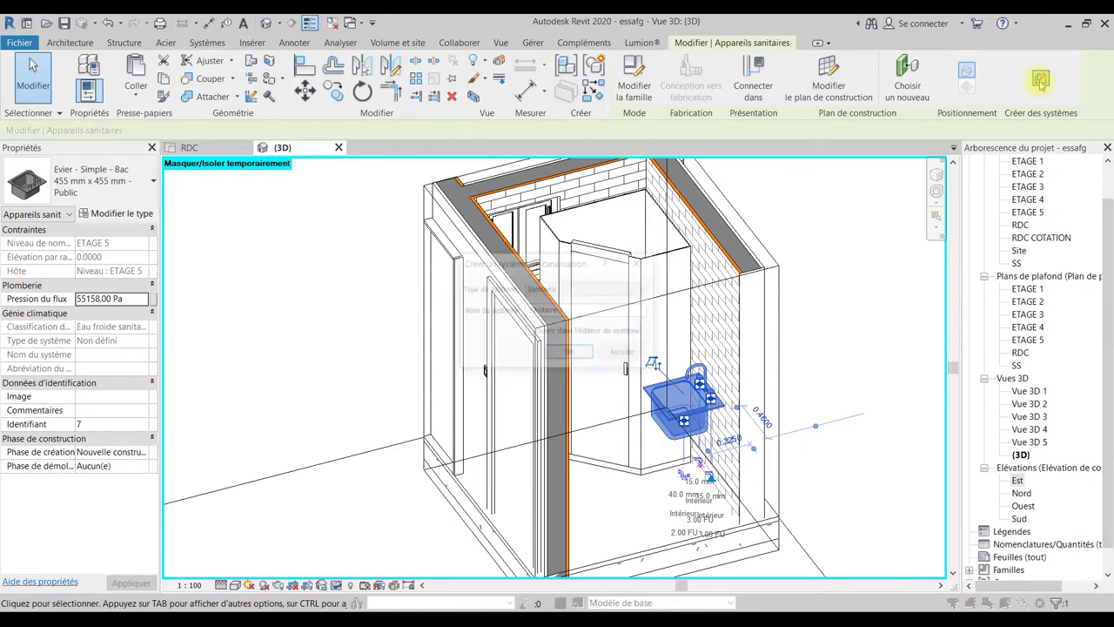
{"action": "left_click", "coordinate": [563, 291]}
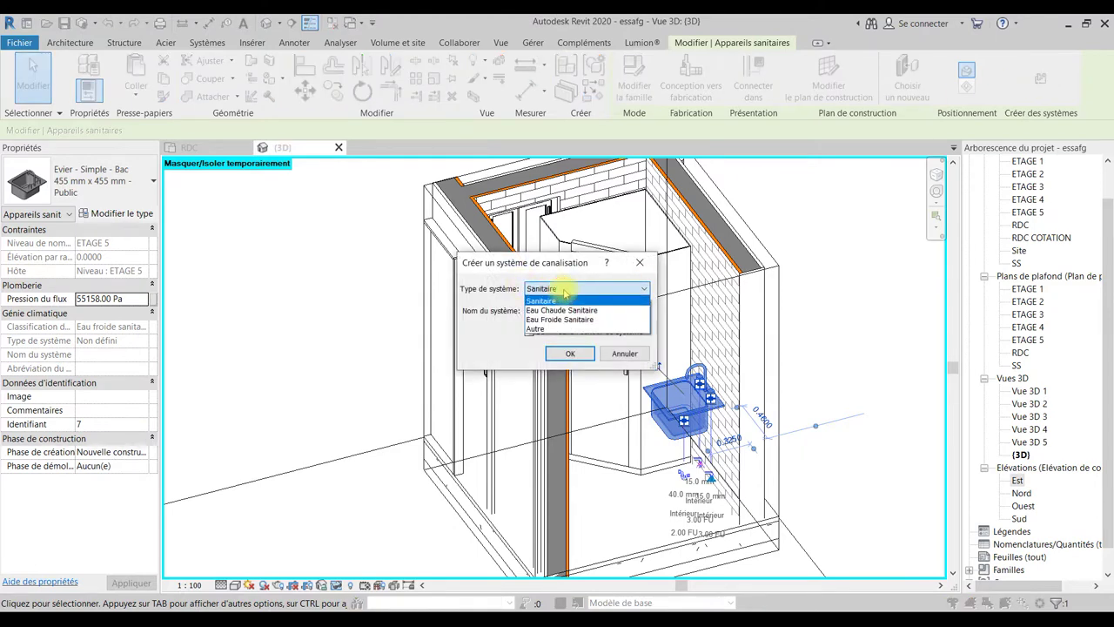
{"action": "left_click", "coordinate": [565, 293]}
{"action": "left_click", "coordinate": [564, 294]}
{"action": "left_click", "coordinate": [558, 299]}
{"action": "left_click", "coordinate": [560, 291]}
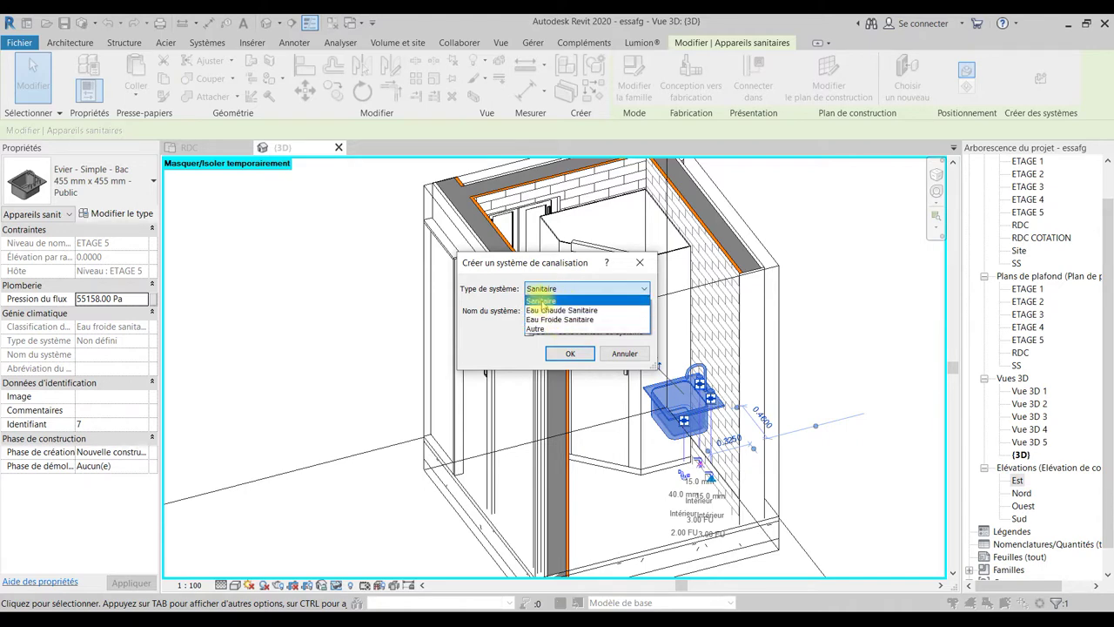
{"action": "left_click", "coordinate": [541, 301]}
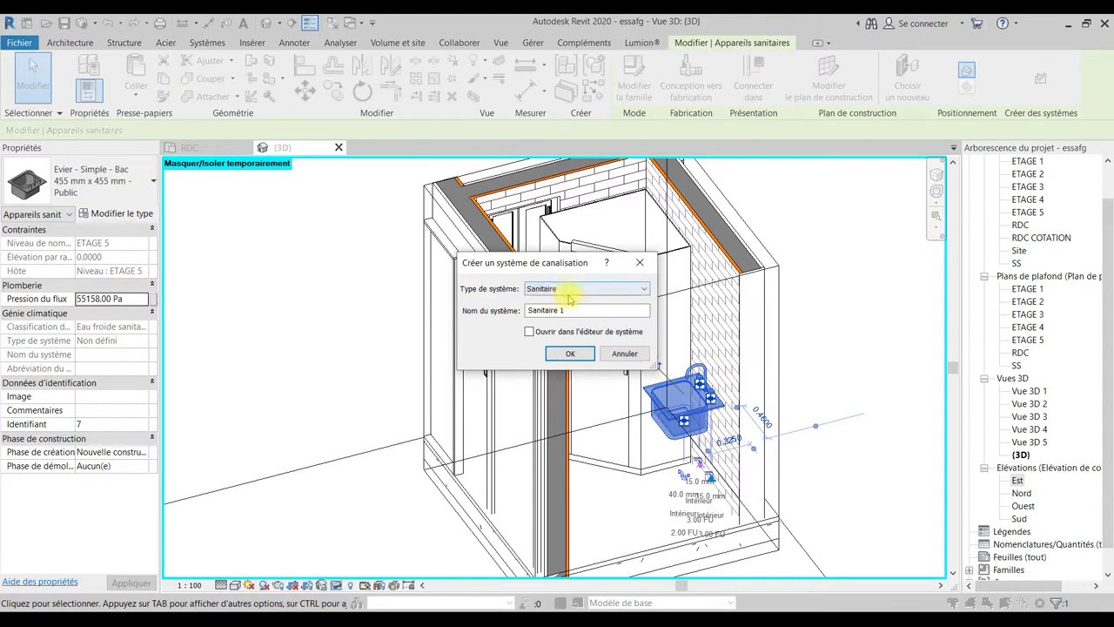
{"action": "left_click", "coordinate": [569, 355]}
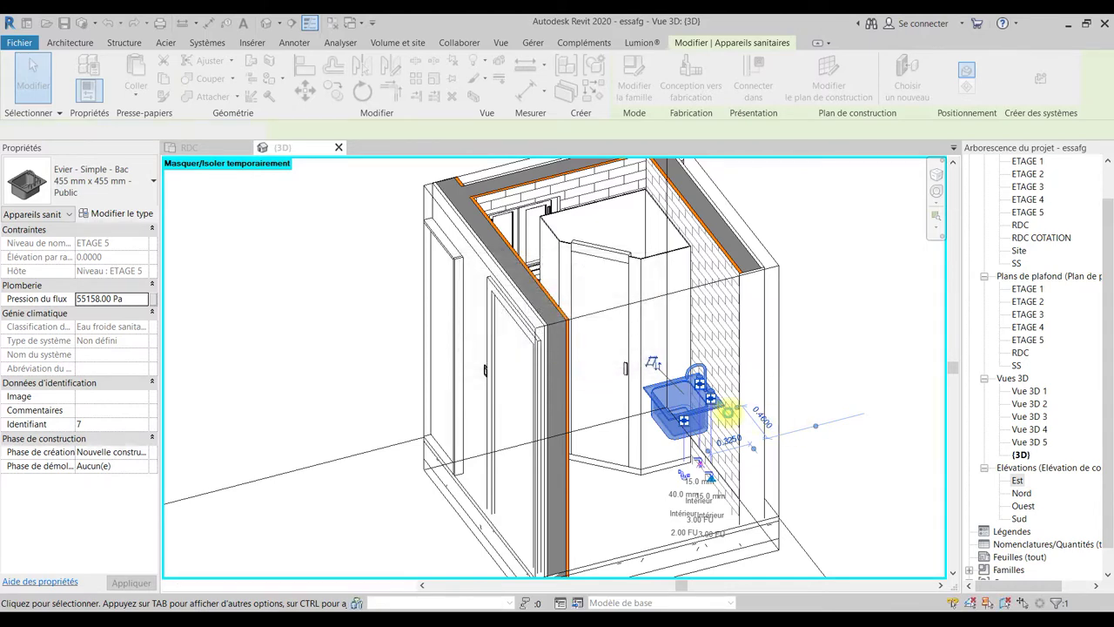
{"action": "left_click", "coordinate": [714, 472]}
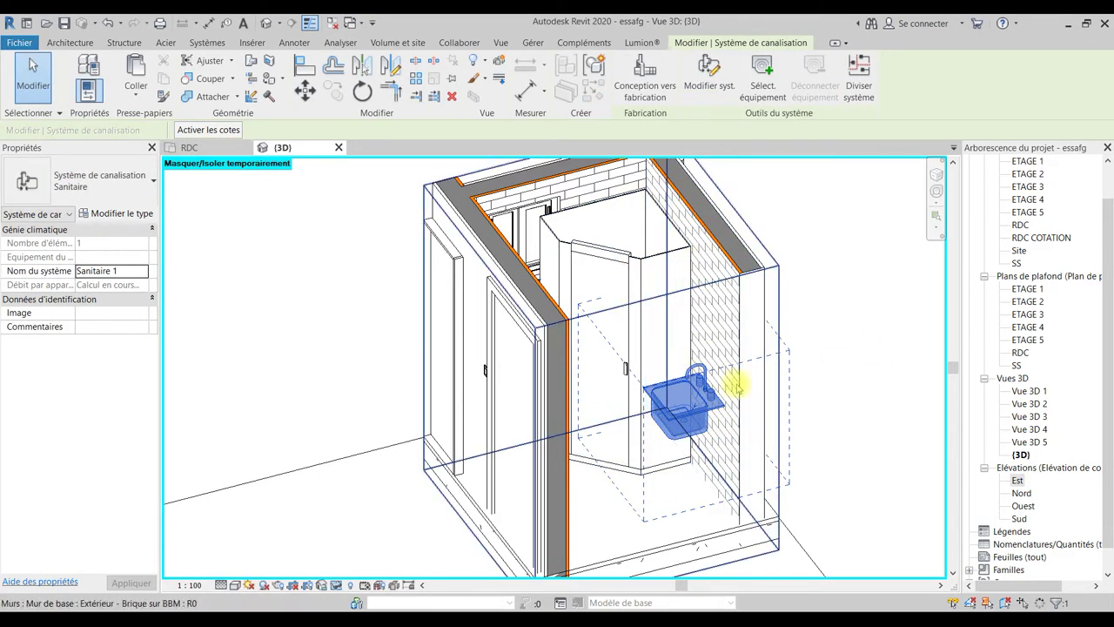
Edit the Sanitaire 1 system to add the shower cabin and toilet, then finish editing.
{"action": "middle_click_drag", "start_coordinate": [786, 430], "coordinate": [641, 296], "text": "shift"}
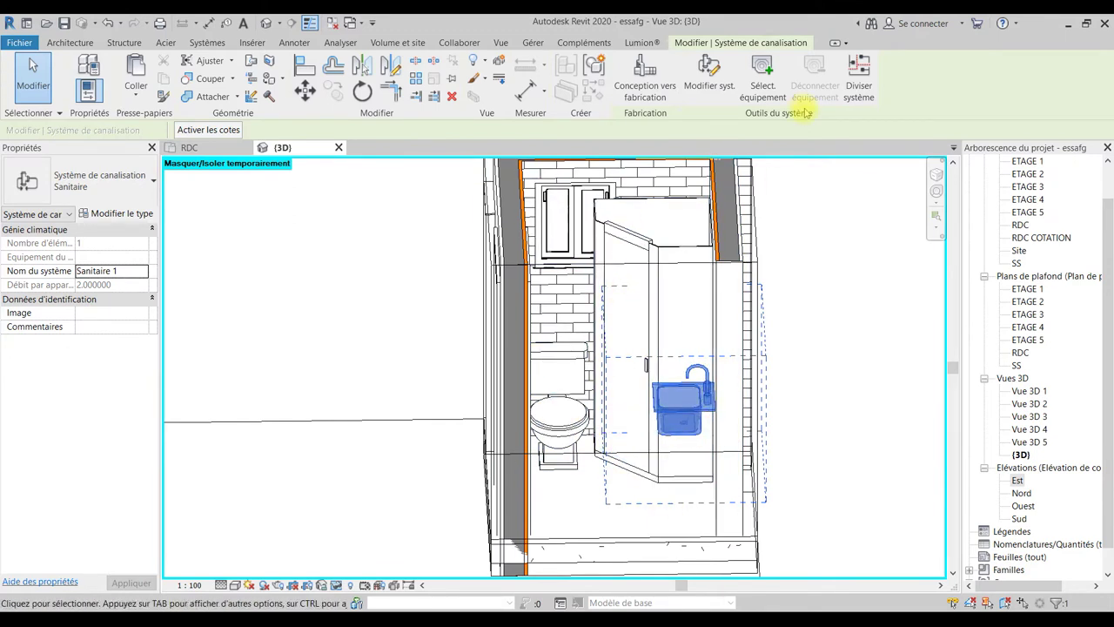
{"action": "middle_click_drag", "start_coordinate": [740, 291], "coordinate": [880, 308], "text": "shift"}
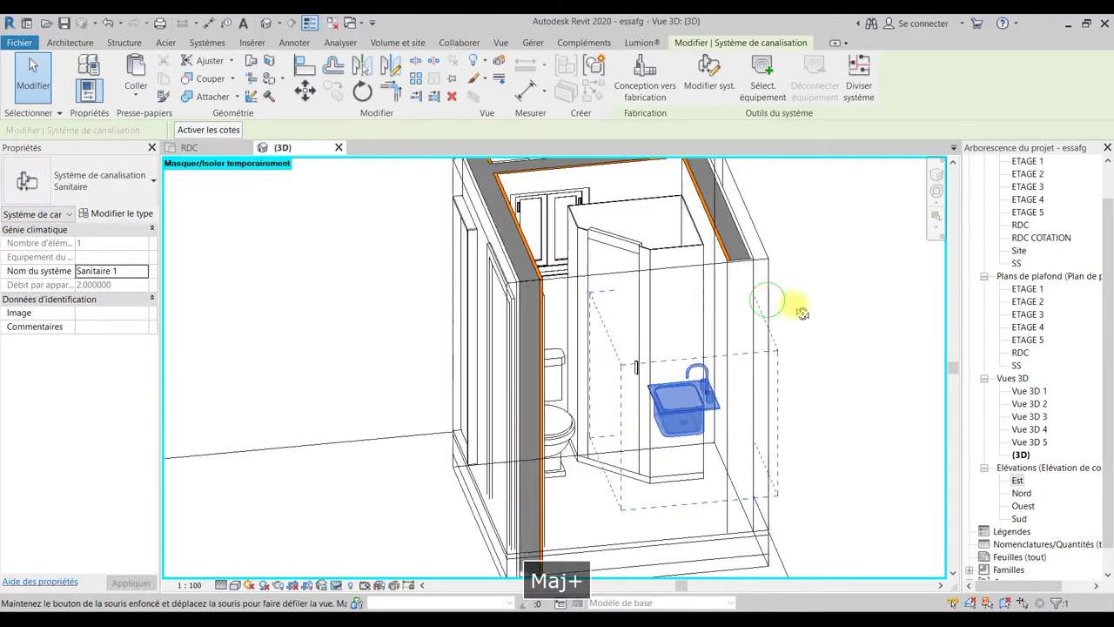
{"action": "left_click", "coordinate": [708, 76]}
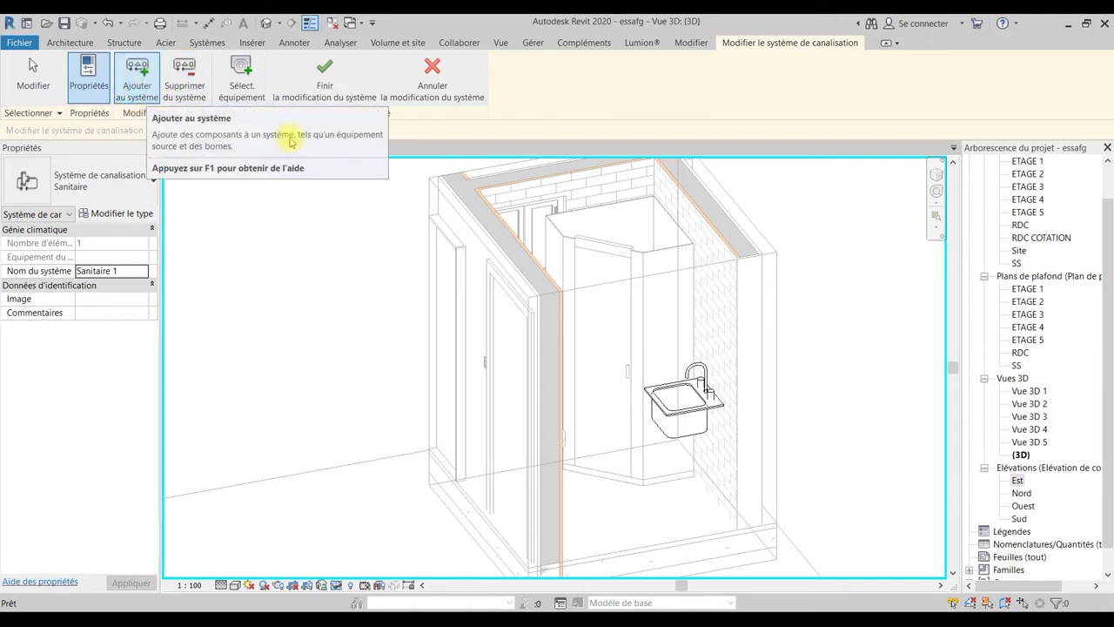
{"action": "mouse_move", "coordinate": [721, 385]}
{"action": "middle_mouse_down"}
{"action": "mouse_move", "coordinate": [671, 368]}
{"action": "mouse_move", "coordinate": [647, 336]}
{"action": "mouse_move", "coordinate": [652, 346]}
{"action": "middle_mouse_up"}
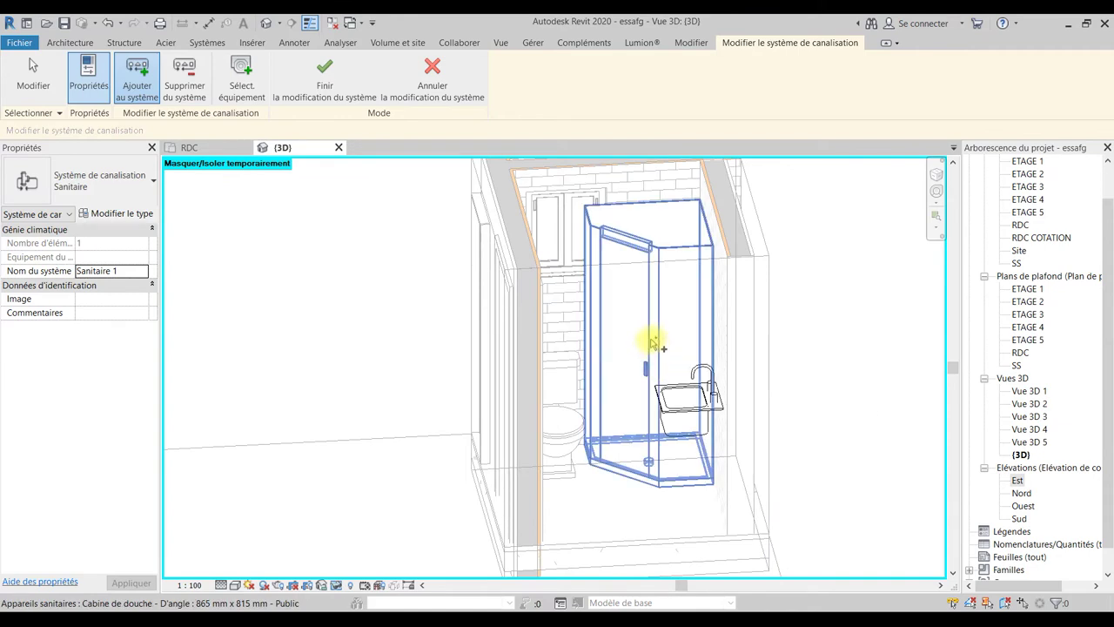
{"action": "left_click", "coordinate": [657, 344]}
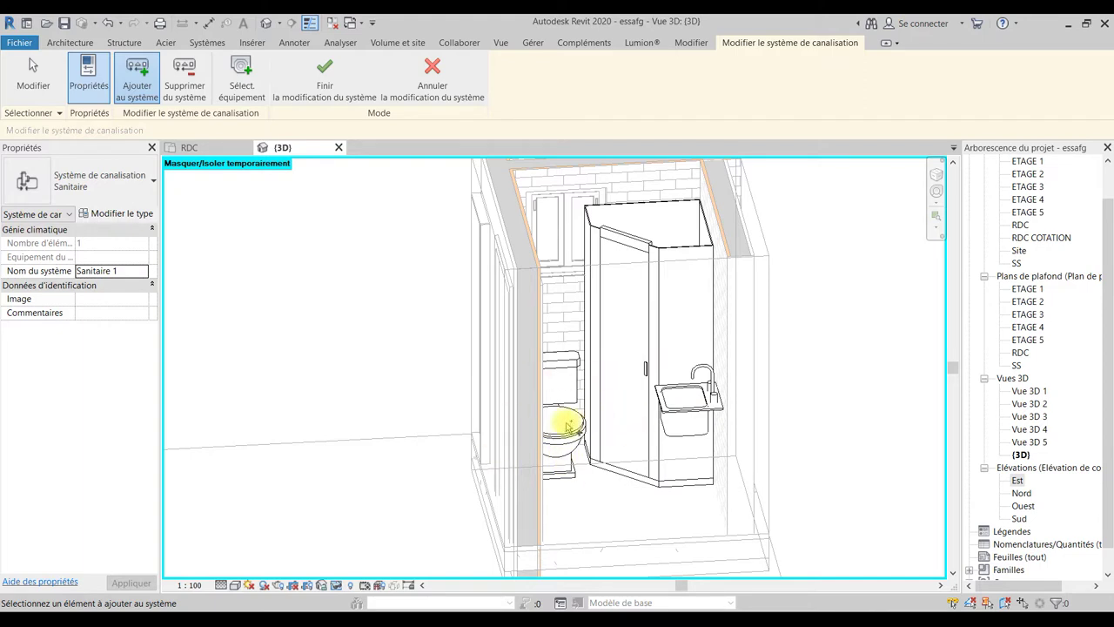
{"action": "mouse_move", "coordinate": [612, 426]}
{"action": "middle_mouse_down", "text": "shift"}
{"action": "mouse_move", "coordinate": [666, 410]}
{"action": "mouse_move", "coordinate": [542, 322]}
{"action": "middle_mouse_up", "text": "shift"}
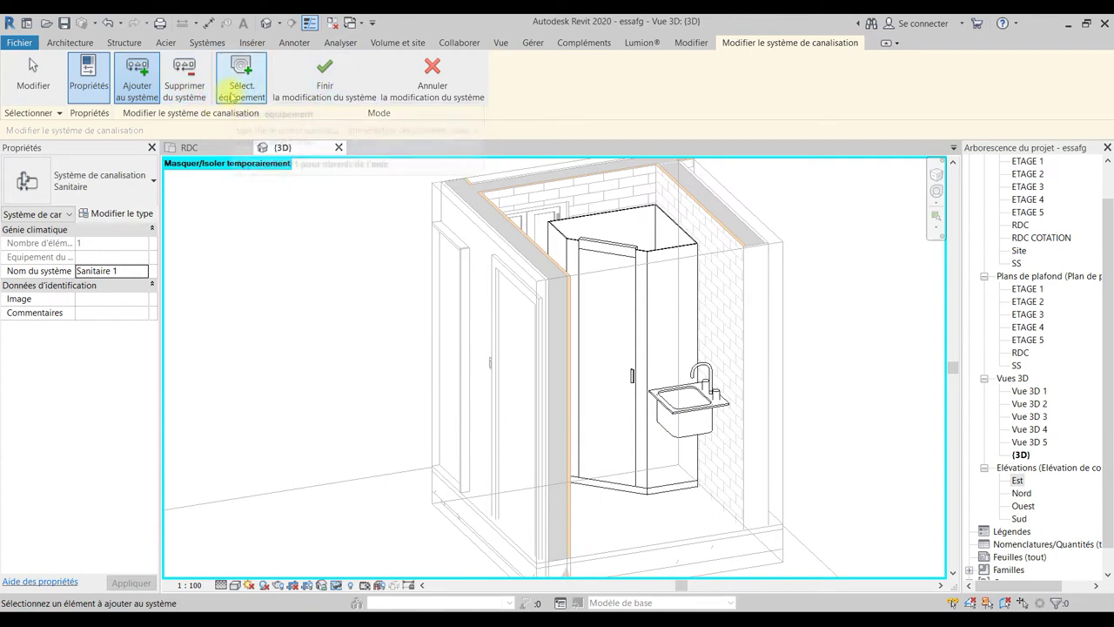
{"action": "left_click", "coordinate": [324, 87]}
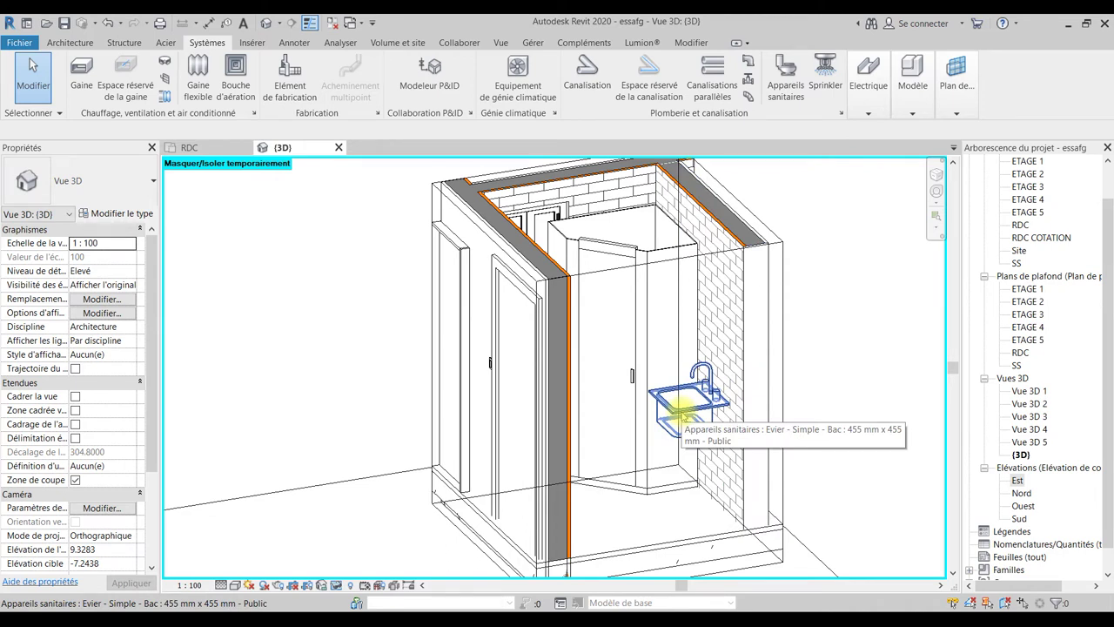
Tab-cycle from the sink to select the entire Sanitaire 1 system with its three fixtures.
{"action": "key", "text": "Tab"}
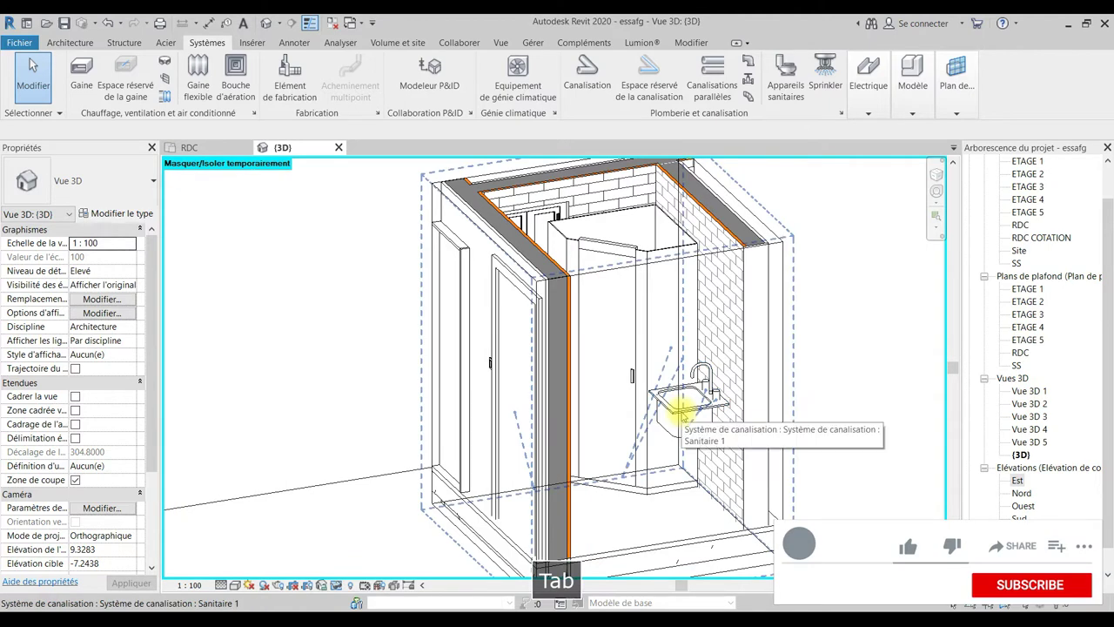
{"action": "left_click", "coordinate": [677, 409]}
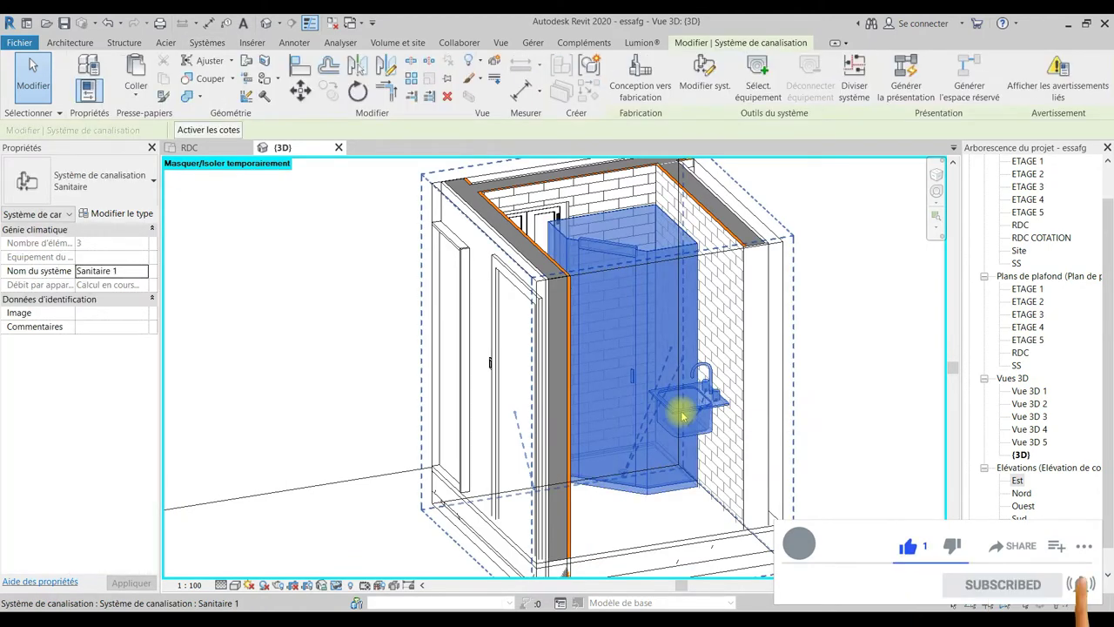
{"action": "mouse_move", "coordinate": [741, 361]}
{"action": "middle_mouse_down", "text": "shift"}
{"action": "mouse_move", "coordinate": [725, 413]}
{"action": "mouse_move", "coordinate": [740, 452]}
{"action": "mouse_move", "coordinate": [738, 443]}
{"action": "middle_mouse_up", "text": "shift"}
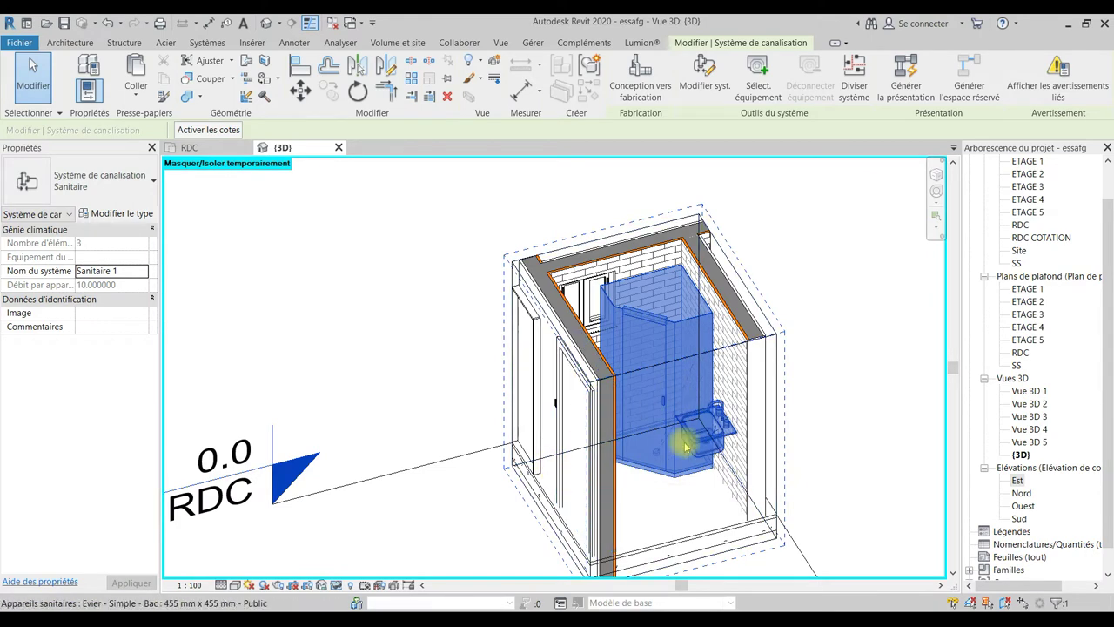
{"action": "scroll", "coordinate": [714, 420], "scroll_direction": "up", "scroll_amount": 2}
{"action": "scroll", "coordinate": [715, 421], "scroll_direction": "down", "scroll_amount": 1}
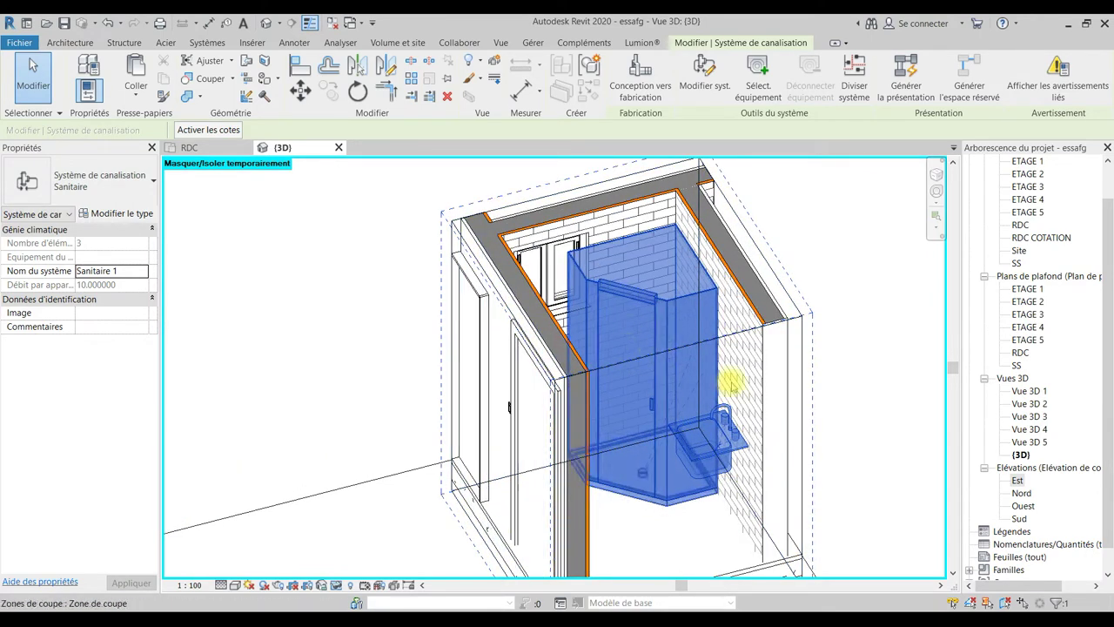
{"action": "scroll", "coordinate": [715, 421], "scroll_direction": "down", "scroll_amount": 1}
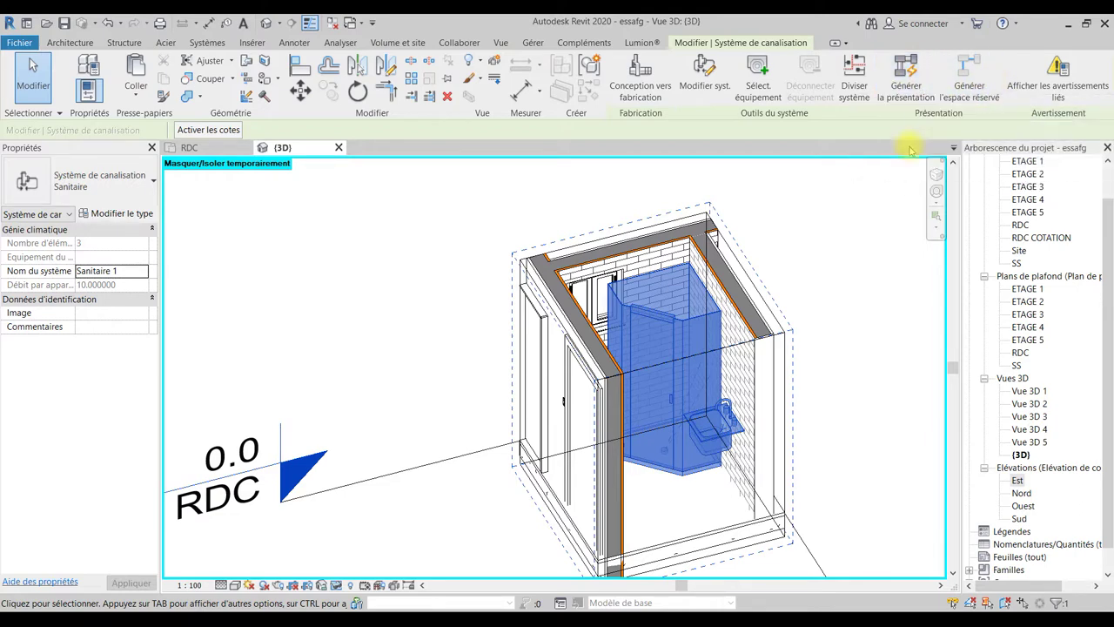
Generate a pipe layout for Sanitaire 1 and orbit to review Réseau solution 1 of 6.
{"action": "left_click", "coordinate": [906, 87]}
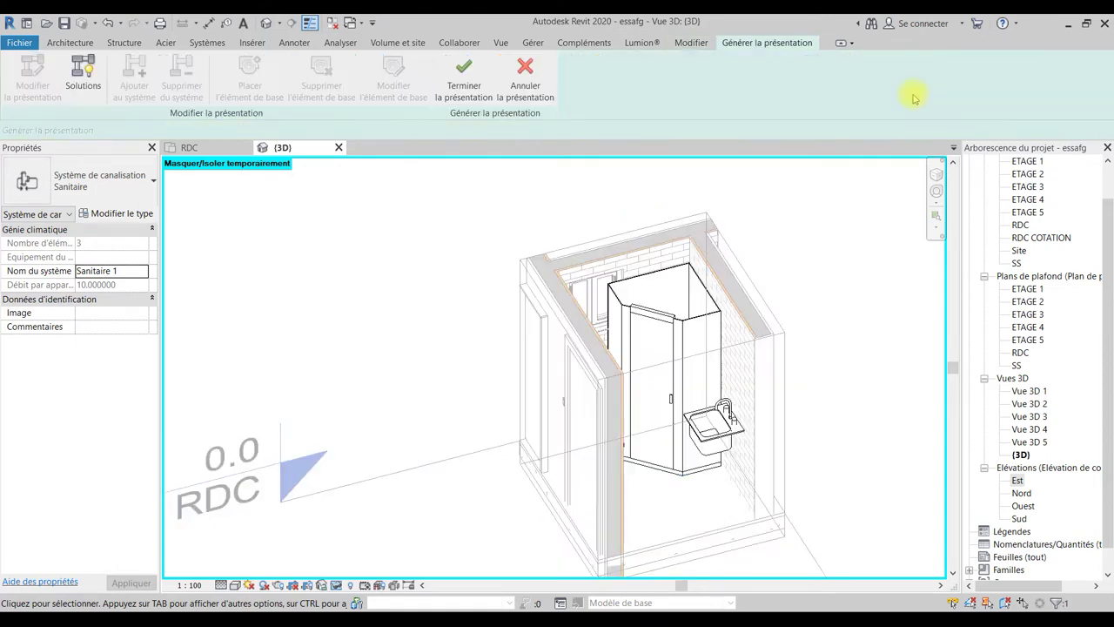
{"action": "mouse_move", "coordinate": [741, 383]}
{"action": "middle_mouse_down"}
{"action": "mouse_move", "coordinate": [731, 455]}
{"action": "mouse_move", "coordinate": [704, 405]}
{"action": "middle_mouse_up"}
{"action": "mouse_move", "coordinate": [761, 448]}
{"action": "middle_mouse_down", "text": "shift"}
{"action": "mouse_move", "coordinate": [704, 330]}
{"action": "mouse_move", "coordinate": [652, 356]}
{"action": "mouse_move", "coordinate": [738, 319]}
{"action": "mouse_move", "coordinate": [676, 368]}
{"action": "middle_mouse_up", "text": "shift"}
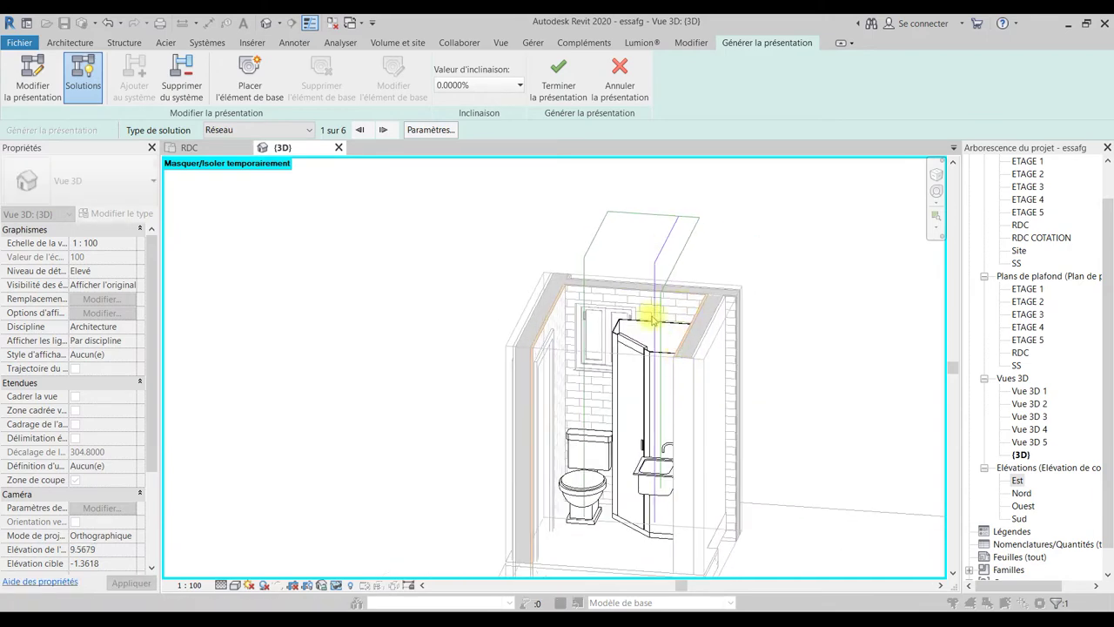
{"action": "mouse_move", "coordinate": [696, 502]}
{"action": "middle_mouse_down", "text": "shift"}
{"action": "mouse_move", "coordinate": [577, 449]}
{"action": "mouse_move", "coordinate": [597, 465]}
{"action": "mouse_move", "coordinate": [786, 465]}
{"action": "mouse_move", "coordinate": [601, 438]}
{"action": "middle_mouse_up", "text": "shift"}
{"action": "mouse_move", "coordinate": [542, 229]}
{"action": "middle_mouse_down", "text": "shift"}
{"action": "mouse_move", "coordinate": [614, 407]}
{"action": "mouse_move", "coordinate": [629, 488]}
{"action": "mouse_move", "coordinate": [530, 249]}
{"action": "middle_mouse_up", "text": "shift"}
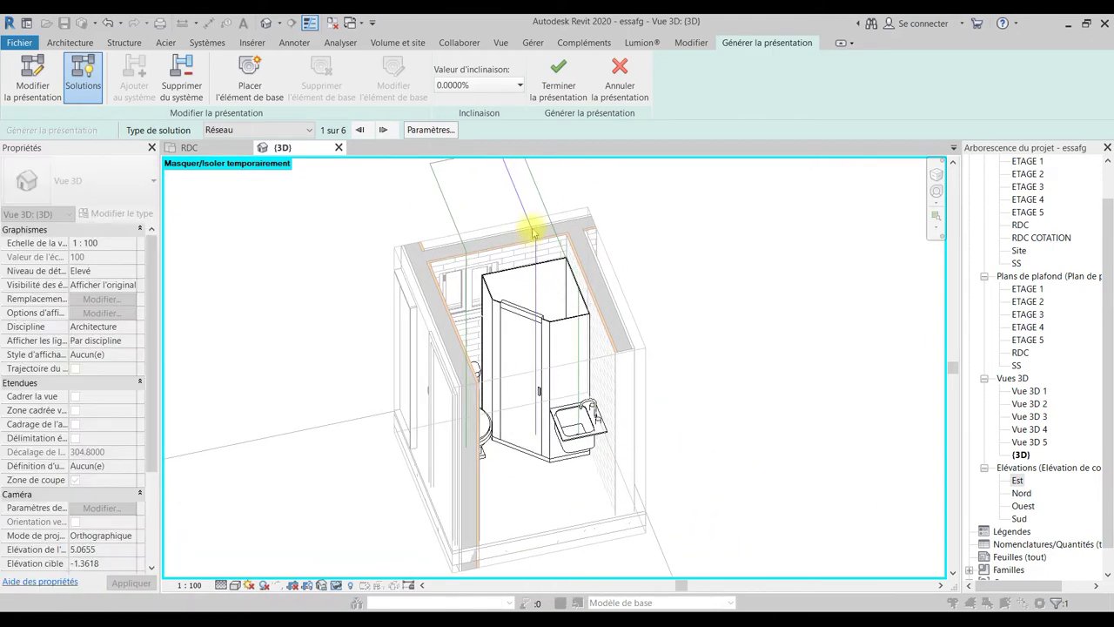
{"action": "mouse_move", "coordinate": [712, 335]}
{"action": "middle_mouse_down", "text": "shift"}
{"action": "mouse_move", "coordinate": [821, 356]}
{"action": "mouse_move", "coordinate": [739, 293]}
{"action": "mouse_move", "coordinate": [797, 388]}
{"action": "mouse_move", "coordinate": [775, 480]}
{"action": "mouse_move", "coordinate": [656, 368]}
{"action": "mouse_move", "coordinate": [565, 372]}
{"action": "middle_mouse_up", "text": "shift"}
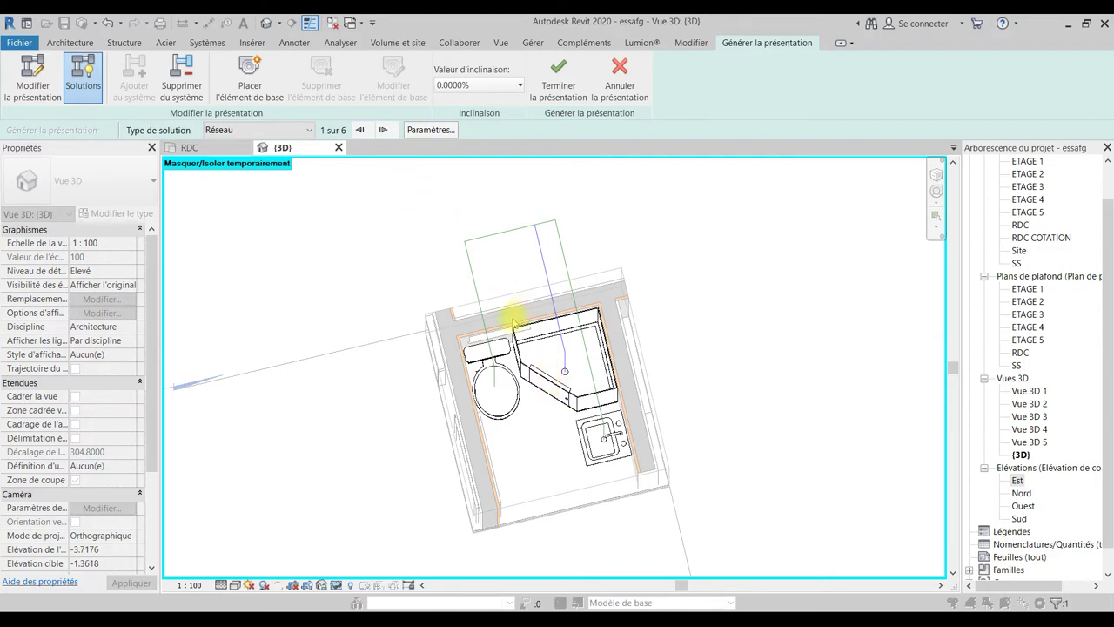
{"action": "mouse_move", "coordinate": [578, 432]}
{"action": "middle_mouse_down", "text": "shift"}
{"action": "mouse_move", "coordinate": [601, 447]}
{"action": "mouse_move", "coordinate": [540, 435]}
{"action": "mouse_move", "coordinate": [529, 340]}
{"action": "mouse_move", "coordinate": [570, 346]}
{"action": "middle_mouse_up", "text": "shift"}
{"action": "mouse_move", "coordinate": [644, 464]}
{"action": "middle_mouse_down", "text": "shift"}
{"action": "mouse_move", "coordinate": [639, 435]}
{"action": "mouse_move", "coordinate": [667, 323]}
{"action": "mouse_move", "coordinate": [636, 269]}
{"action": "mouse_move", "coordinate": [543, 527]}
{"action": "middle_mouse_up", "text": "shift"}
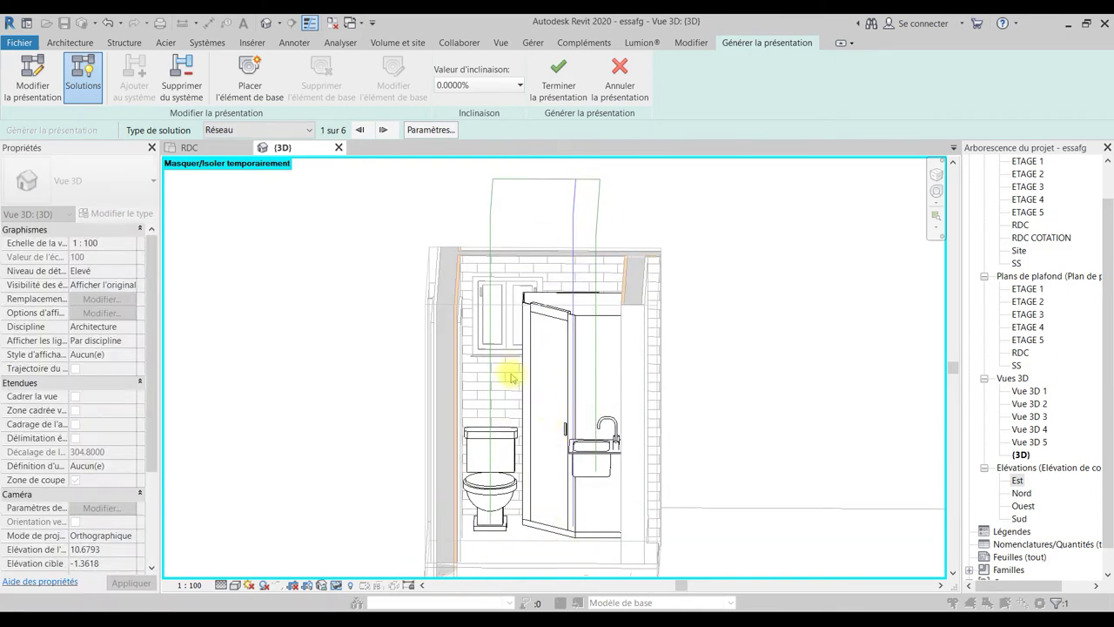
{"action": "mouse_move", "coordinate": [668, 453]}
{"action": "middle_mouse_down", "text": "shift"}
{"action": "mouse_move", "coordinate": [638, 447]}
{"action": "mouse_move", "coordinate": [709, 460]}
{"action": "mouse_move", "coordinate": [642, 331]}
{"action": "middle_mouse_up", "text": "shift"}
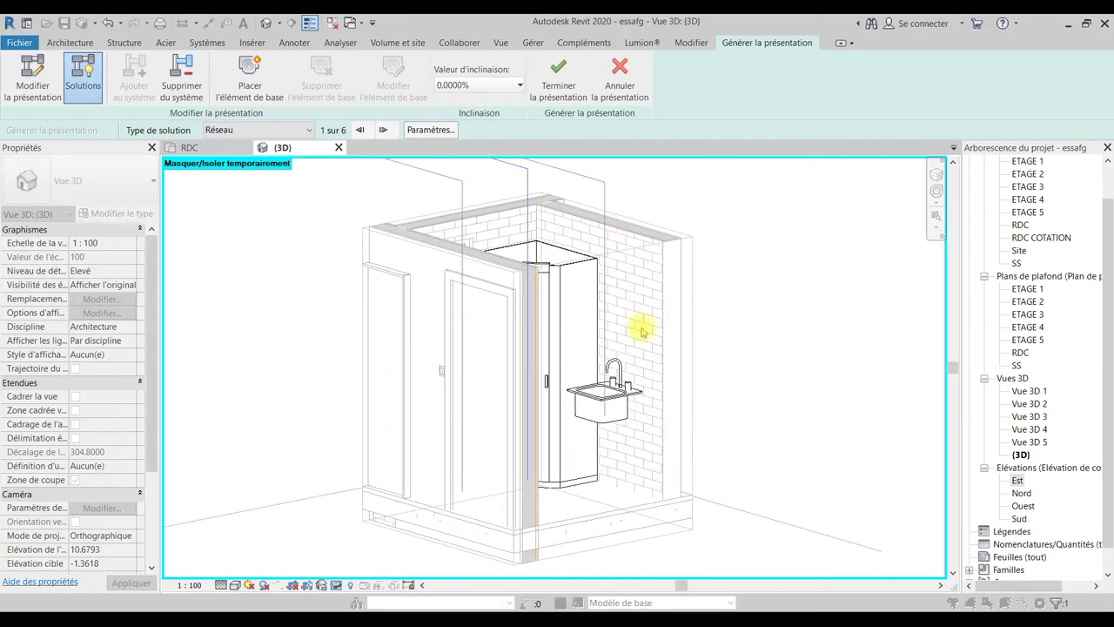
{"action": "mouse_move", "coordinate": [763, 391]}
{"action": "middle_mouse_down", "text": "shift"}
{"action": "mouse_move", "coordinate": [658, 405]}
{"action": "mouse_move", "coordinate": [699, 340]}
{"action": "mouse_move", "coordinate": [648, 420]}
{"action": "mouse_move", "coordinate": [646, 566]}
{"action": "mouse_move", "coordinate": [708, 427]}
{"action": "mouse_move", "coordinate": [732, 417]}
{"action": "mouse_move", "coordinate": [746, 303]}
{"action": "mouse_move", "coordinate": [566, 279]}
{"action": "middle_mouse_up", "text": "shift"}
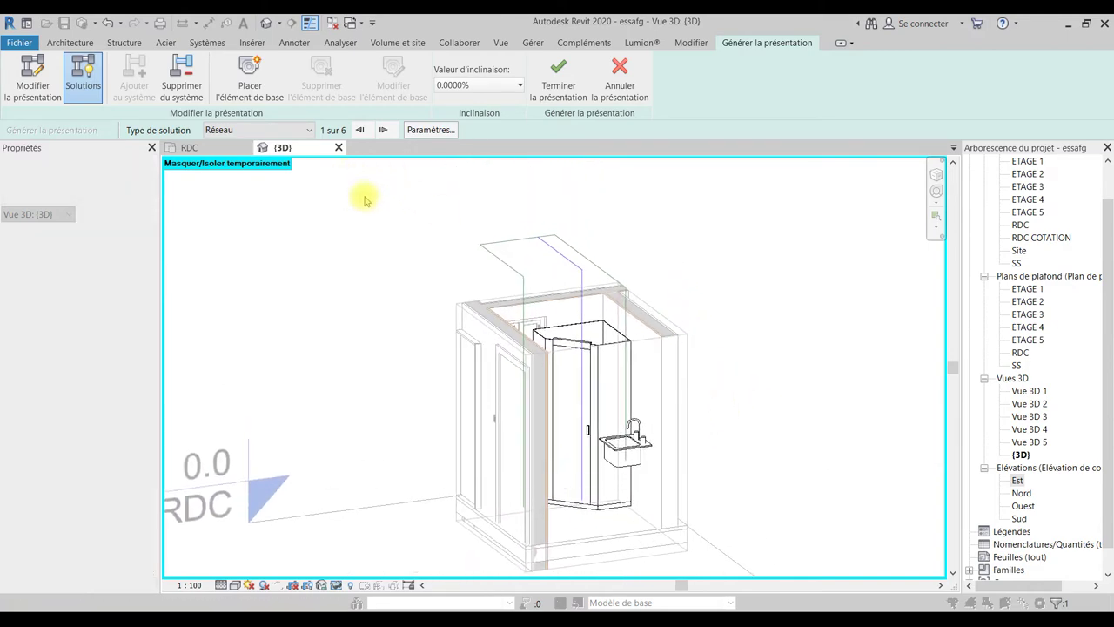
{"action": "left_click", "coordinate": [288, 130]}
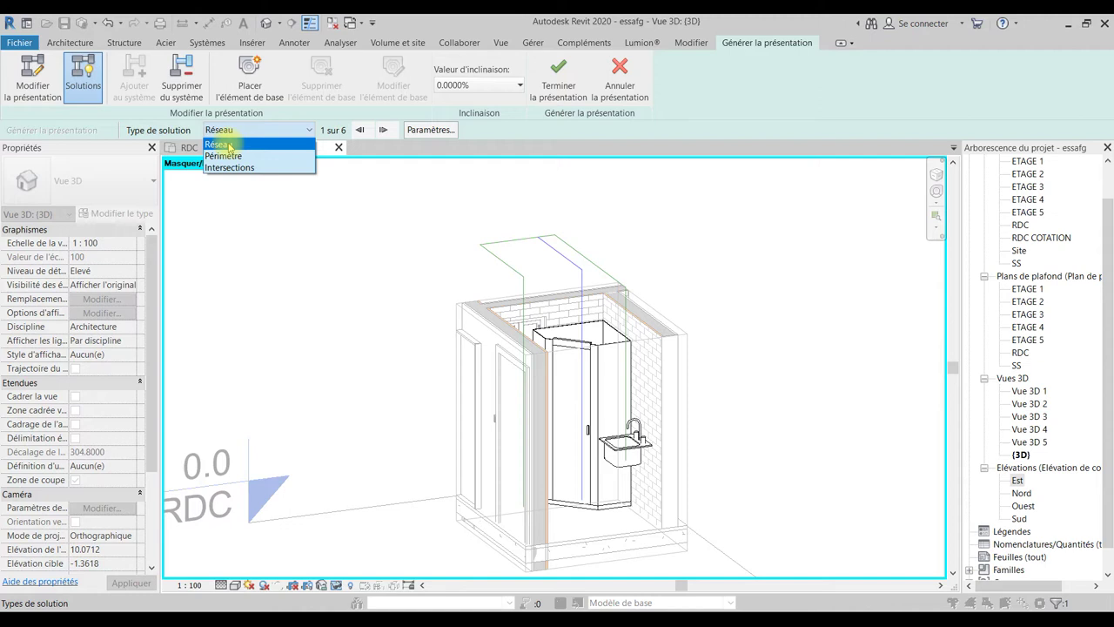
Step through the Réseau layout solutions, then try the Périmètre solution type.
{"action": "left_click", "coordinate": [228, 145]}
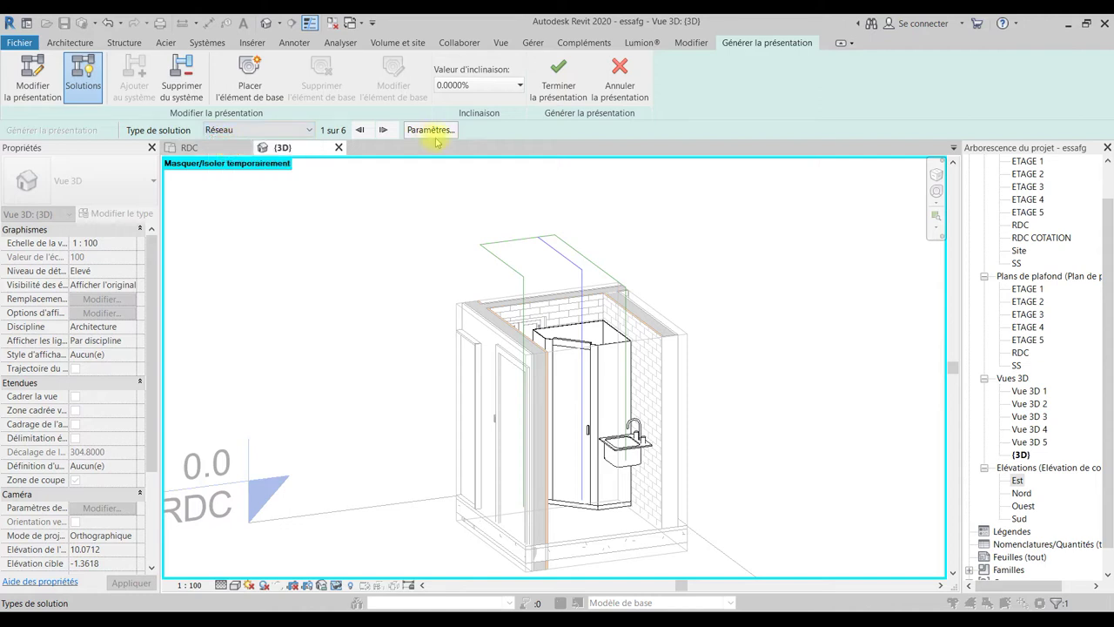
{"action": "left_click", "coordinate": [383, 131]}
{"action": "left_click", "coordinate": [383, 130]}
{"action": "left_click", "coordinate": [383, 130]}
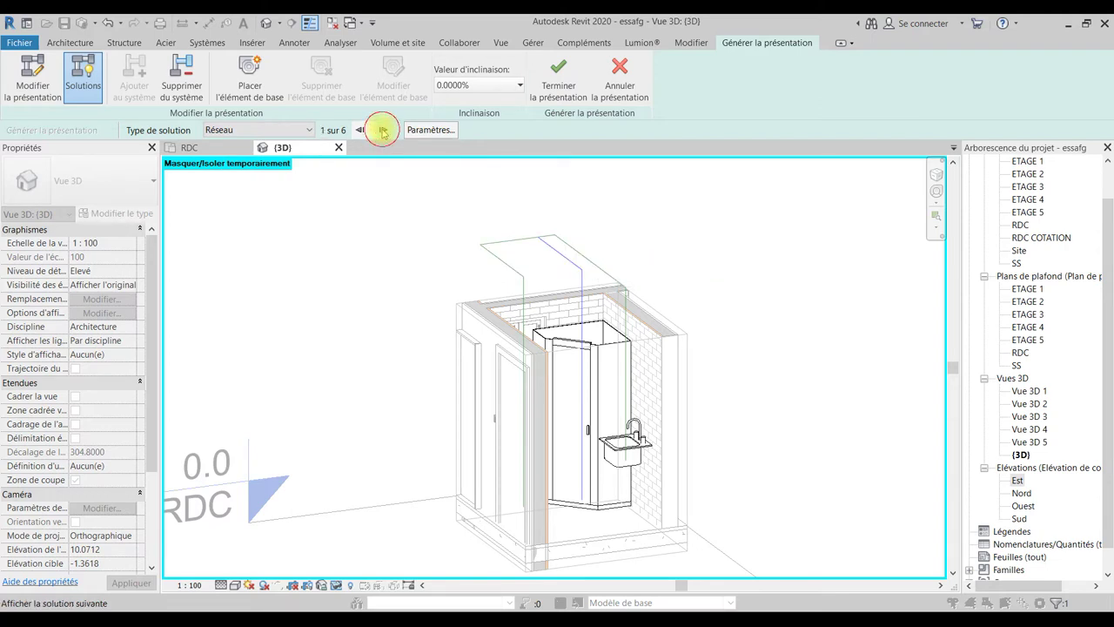
{"action": "left_click", "coordinate": [287, 130]}
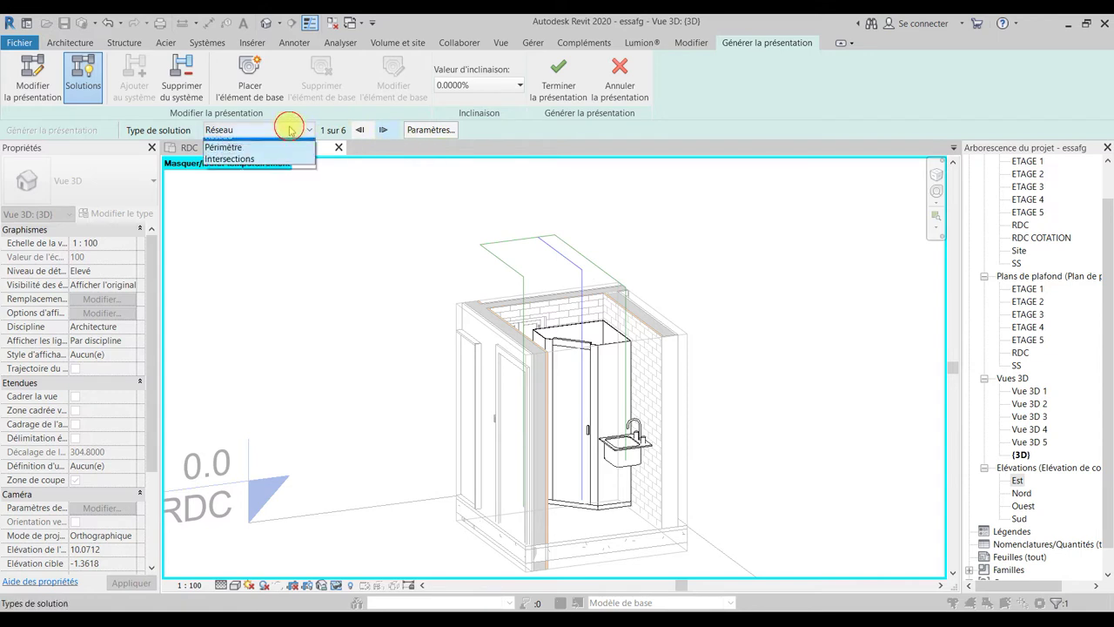
{"action": "left_click", "coordinate": [223, 142]}
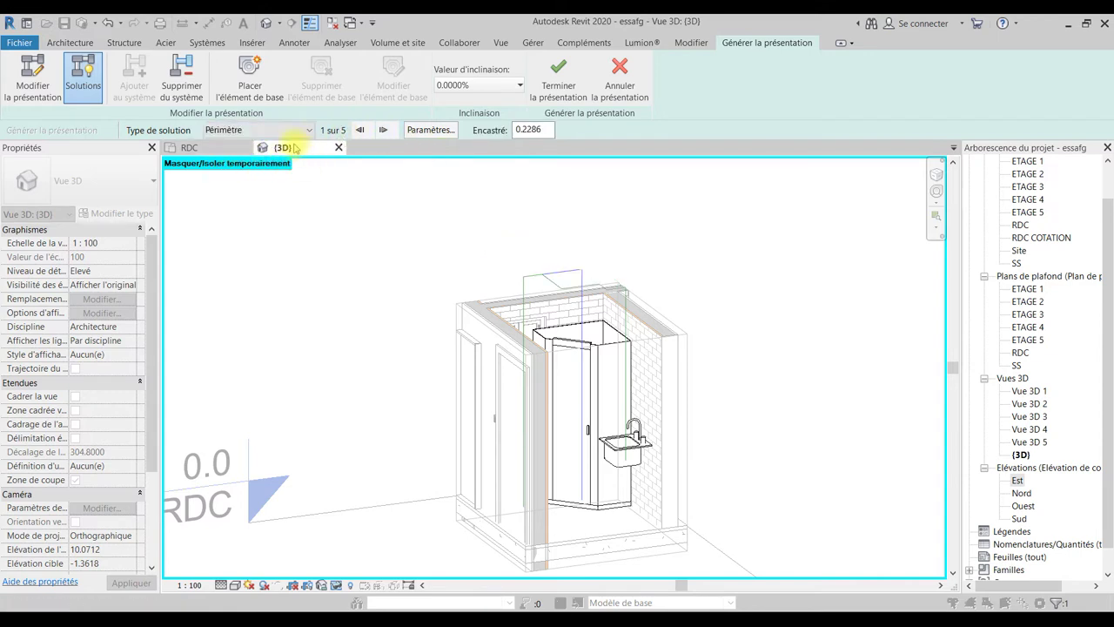
{"action": "left_click", "coordinate": [382, 130]}
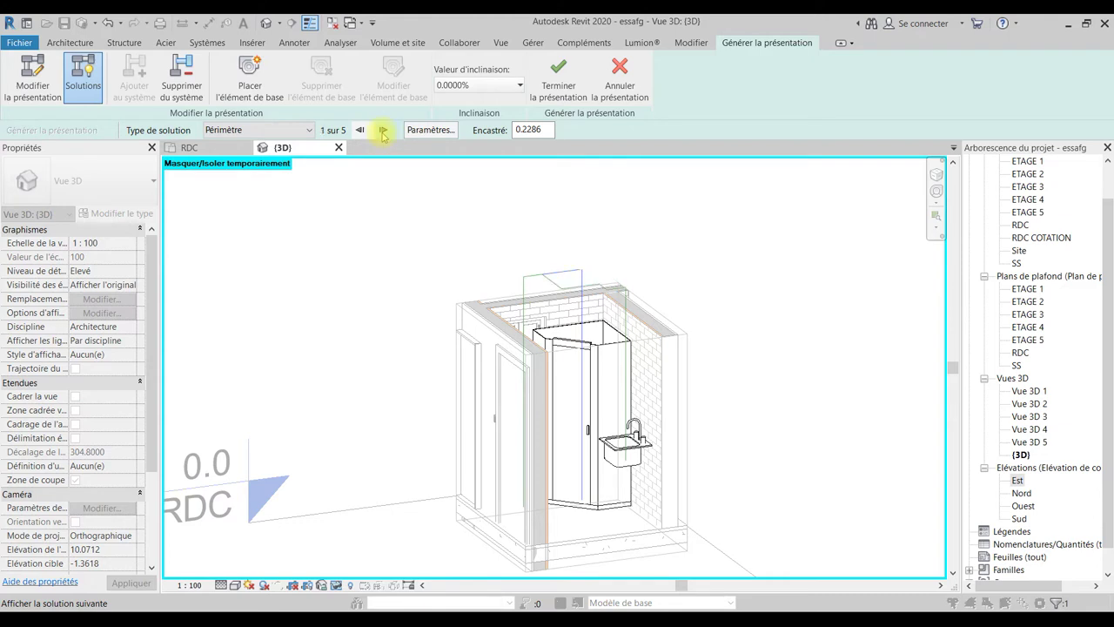
{"action": "scroll", "coordinate": [630, 302], "scroll_direction": "up", "scroll_amount": 3}
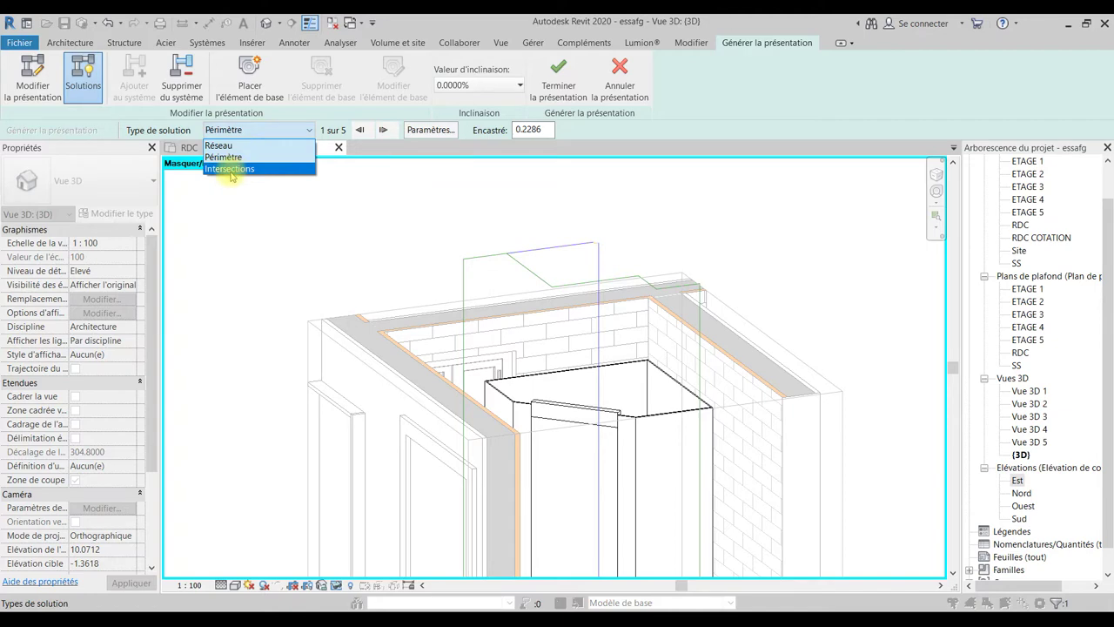
Switch to Intersections solution 3 of 4, then return to the RDC floor plan.
{"action": "left_click", "coordinate": [228, 160]}
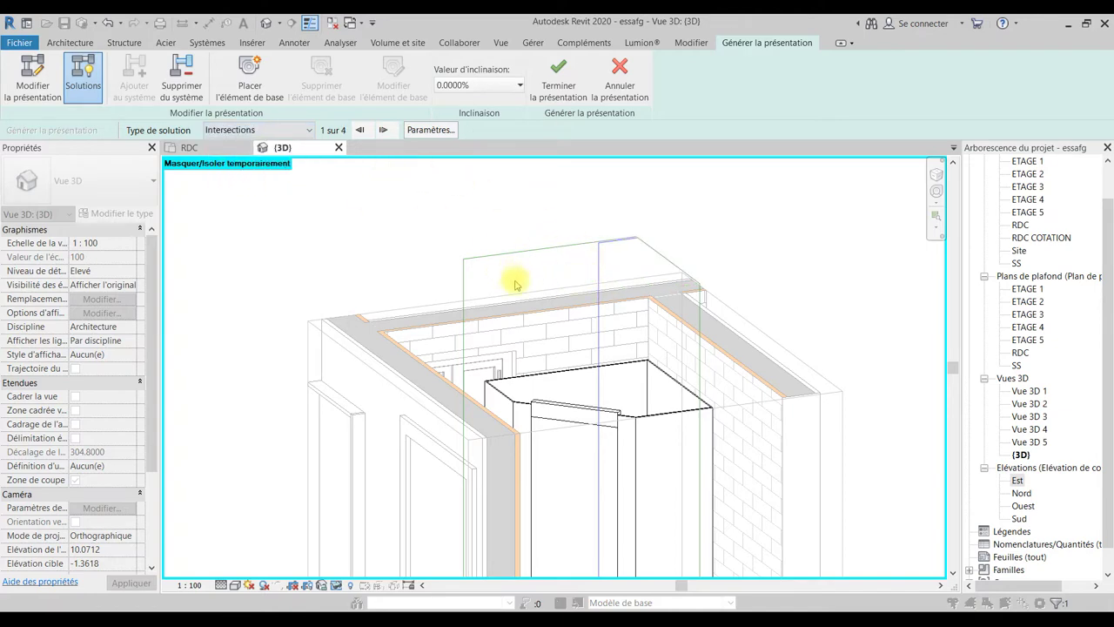
{"action": "middle_click_drag", "start_coordinate": [510, 278], "coordinate": [583, 409], "text": "shift"}
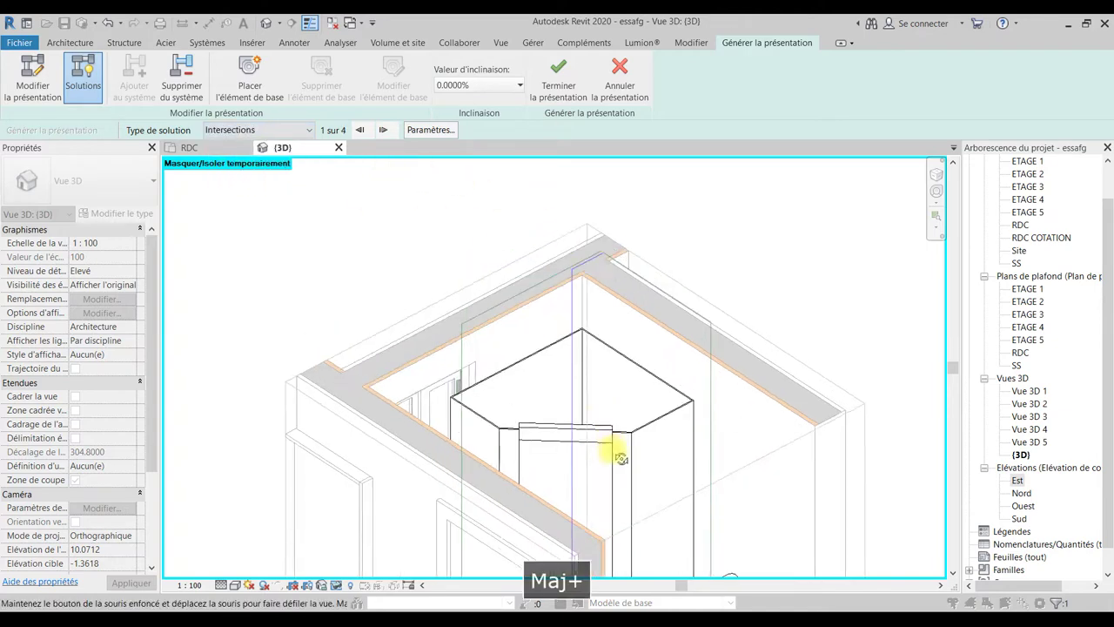
{"action": "left_click", "coordinate": [382, 129]}
{"action": "left_click", "coordinate": [383, 129]}
{"action": "middle_click_drag", "start_coordinate": [686, 351], "coordinate": [697, 389], "text": "shift"}
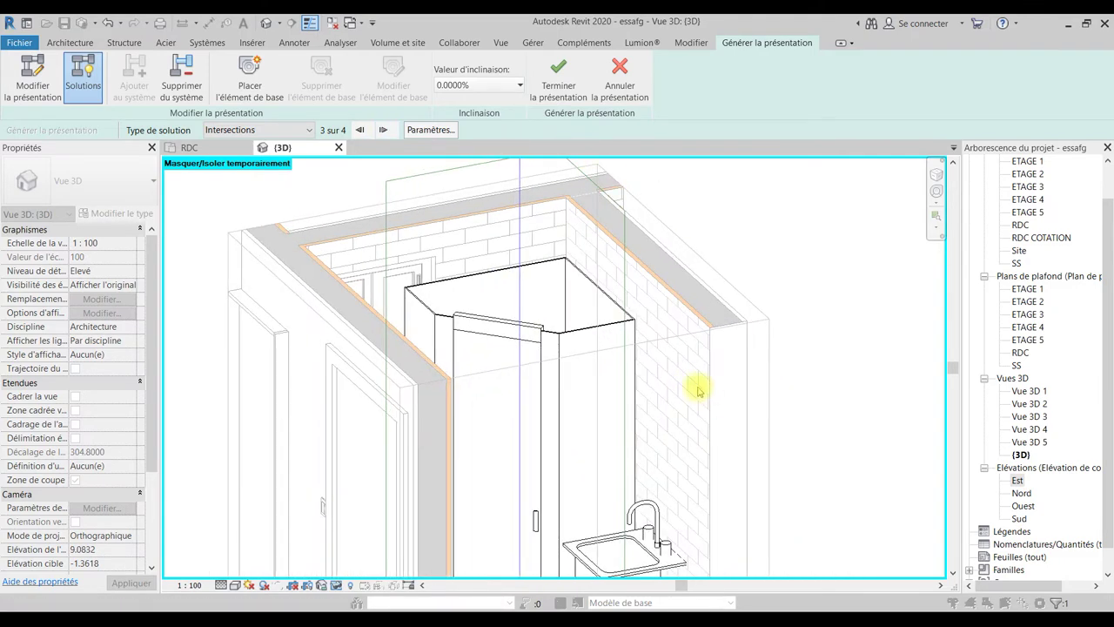
{"action": "left_click", "coordinate": [182, 147]}
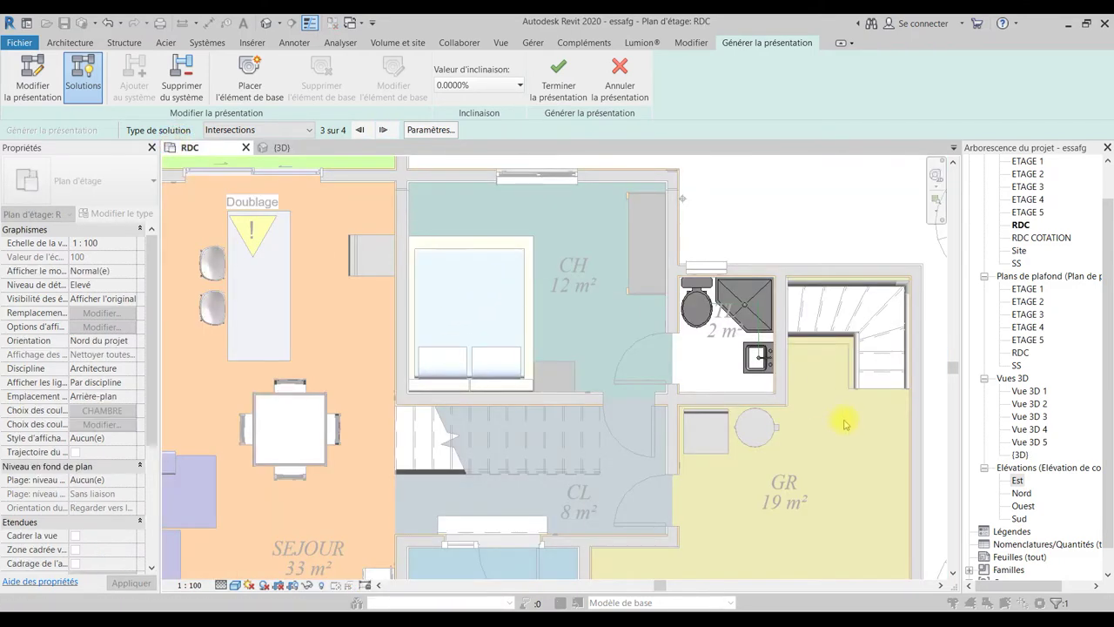
Zoom into the bathroom, return to Réseau solution 1 of 6, and open the conversion Paramètres.
{"action": "scroll", "coordinate": [758, 316], "scroll_direction": "up", "scroll_amount": 2}
{"action": "scroll", "coordinate": [721, 368], "scroll_direction": "up", "scroll_amount": 2}
{"action": "scroll", "coordinate": [591, 380], "scroll_direction": "up", "scroll_amount": 2}
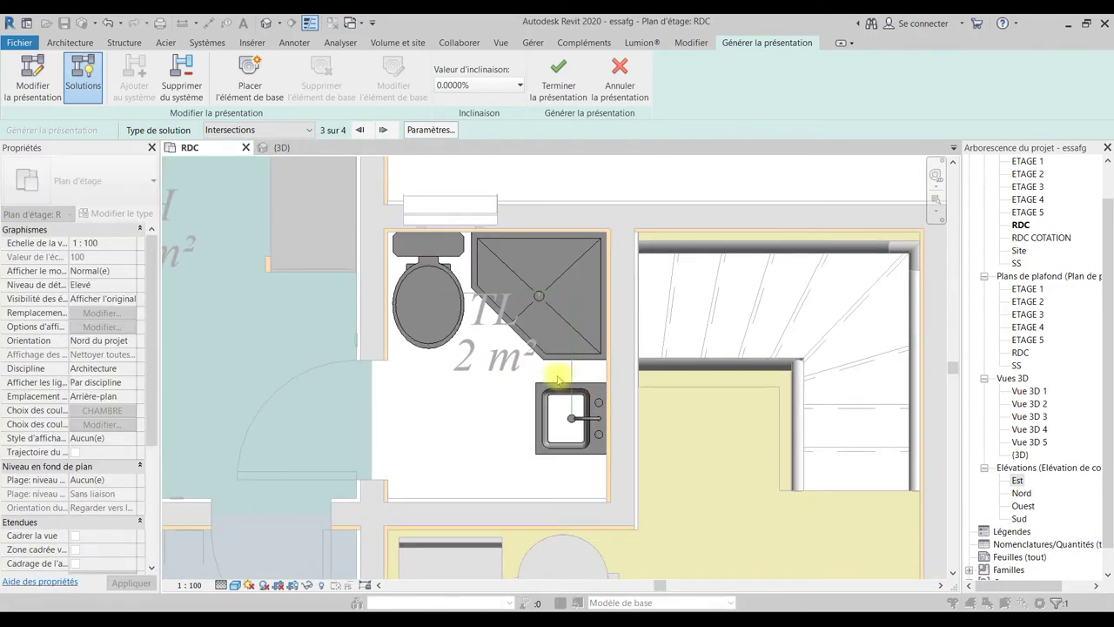
{"action": "left_click", "coordinate": [306, 131]}
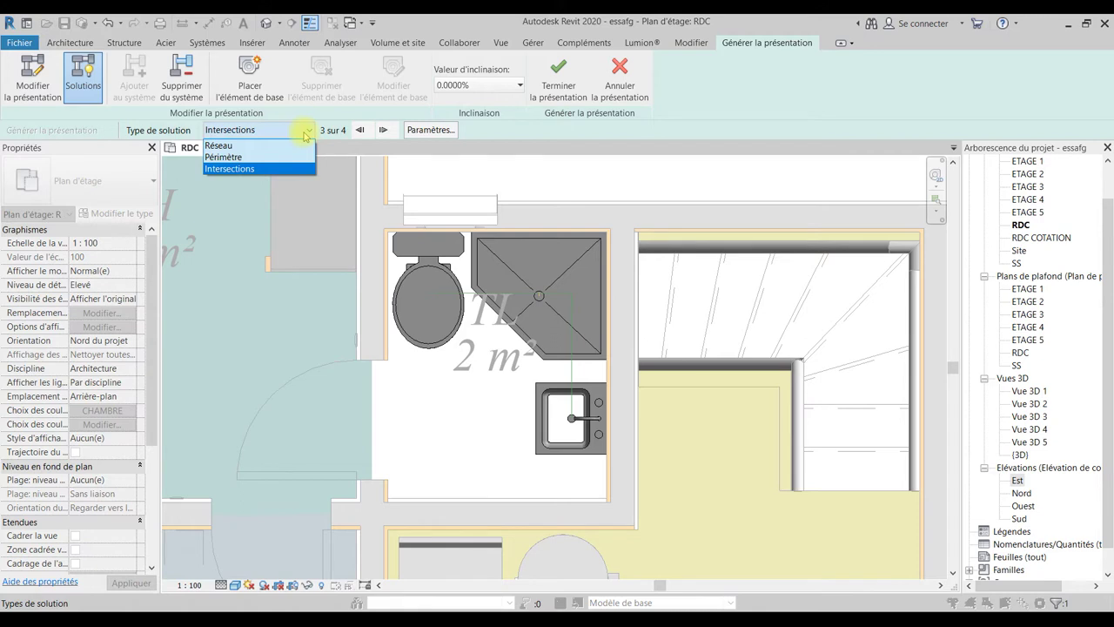
{"action": "left_click", "coordinate": [235, 148]}
{"action": "scroll", "coordinate": [497, 223], "scroll_direction": "down", "scroll_amount": 2}
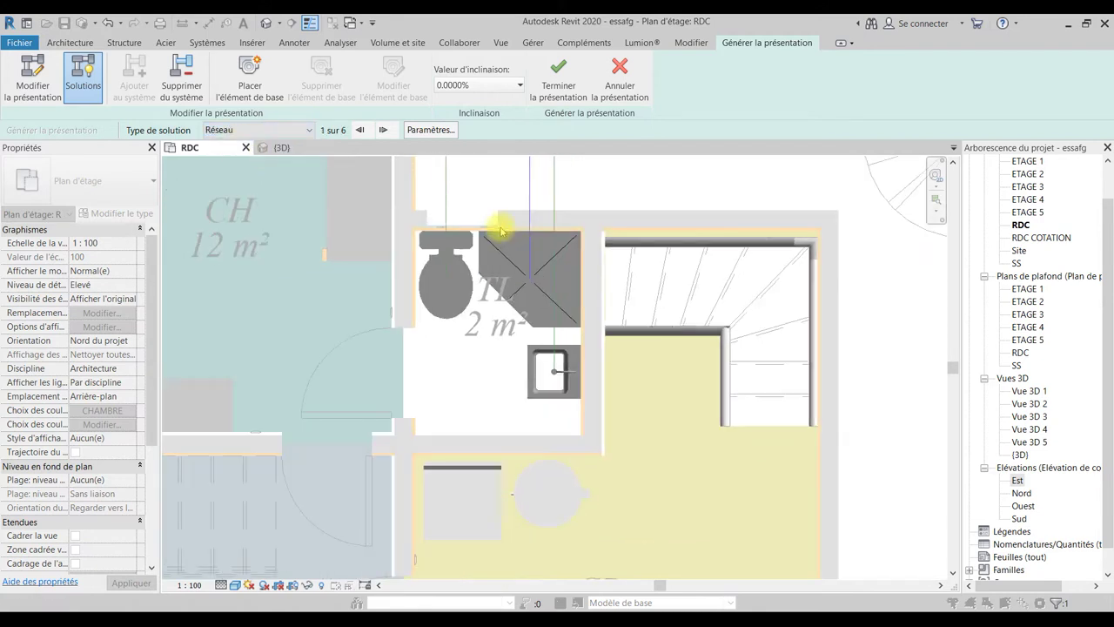
{"action": "left_click", "coordinate": [432, 129]}
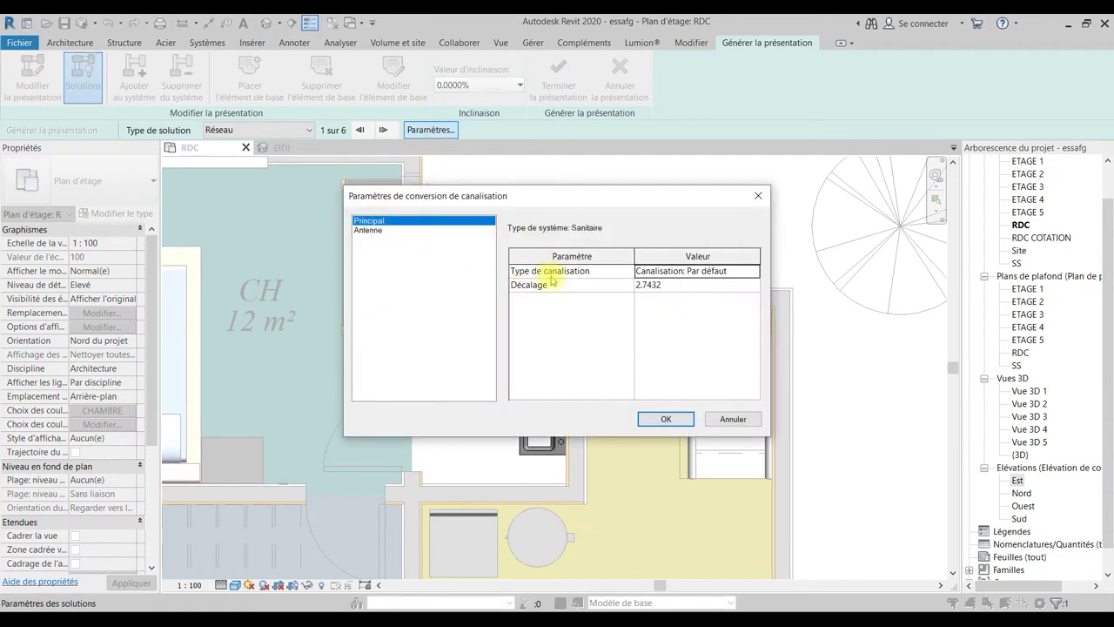
Set Décalage to 0 for both the Principal and Antenne pipes and confirm with OK.
{"action": "left_click", "coordinate": [738, 270]}
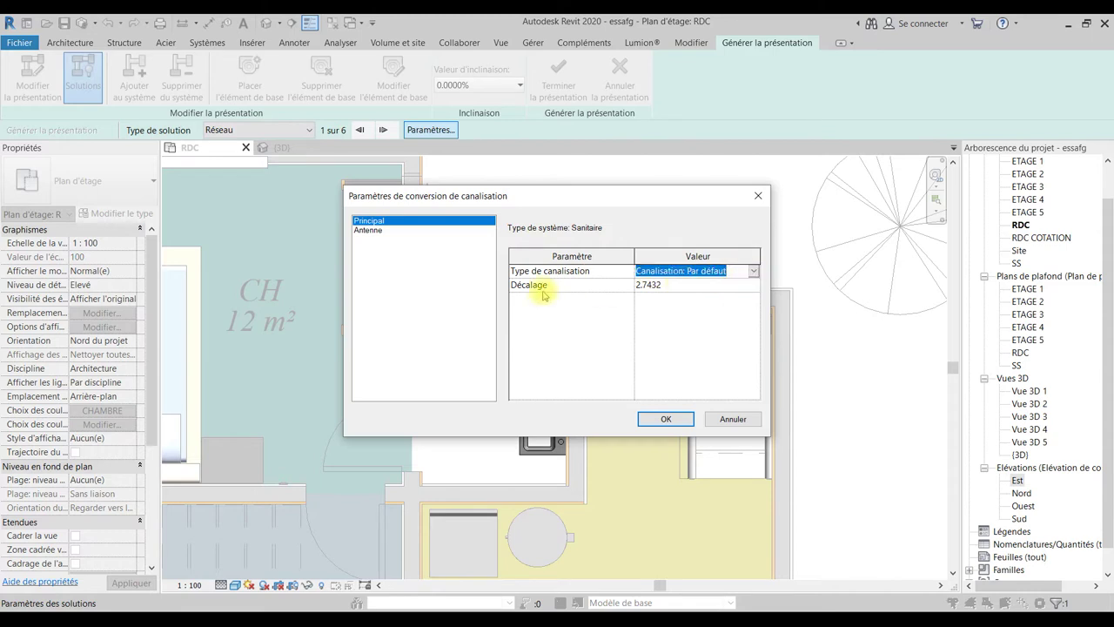
{"action": "left_click", "coordinate": [670, 285]}
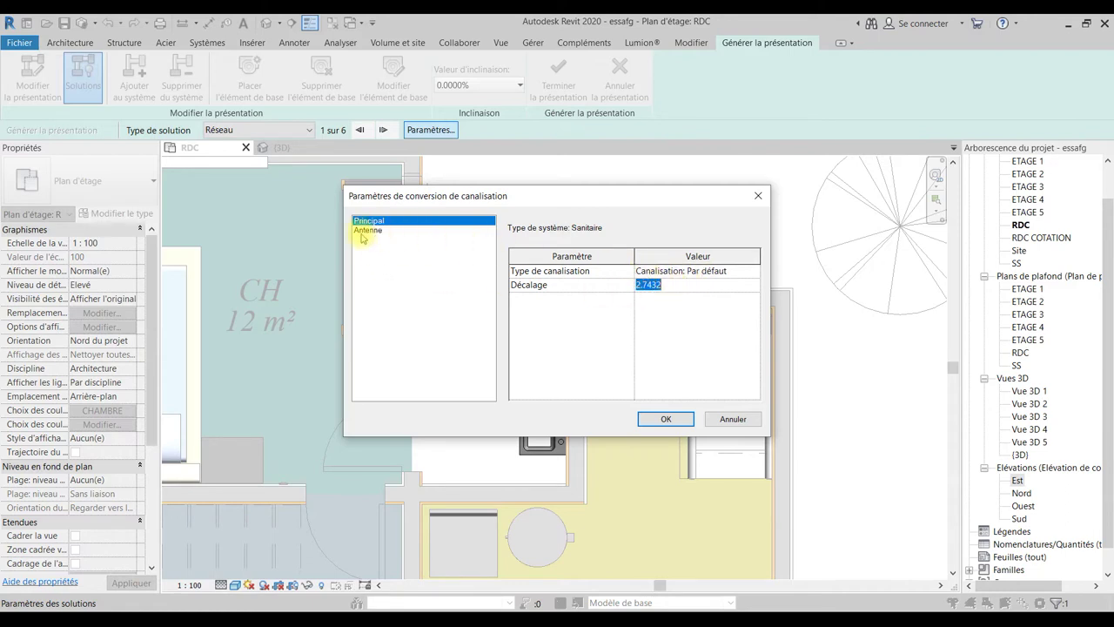
{"action": "left_click", "coordinate": [357, 232]}
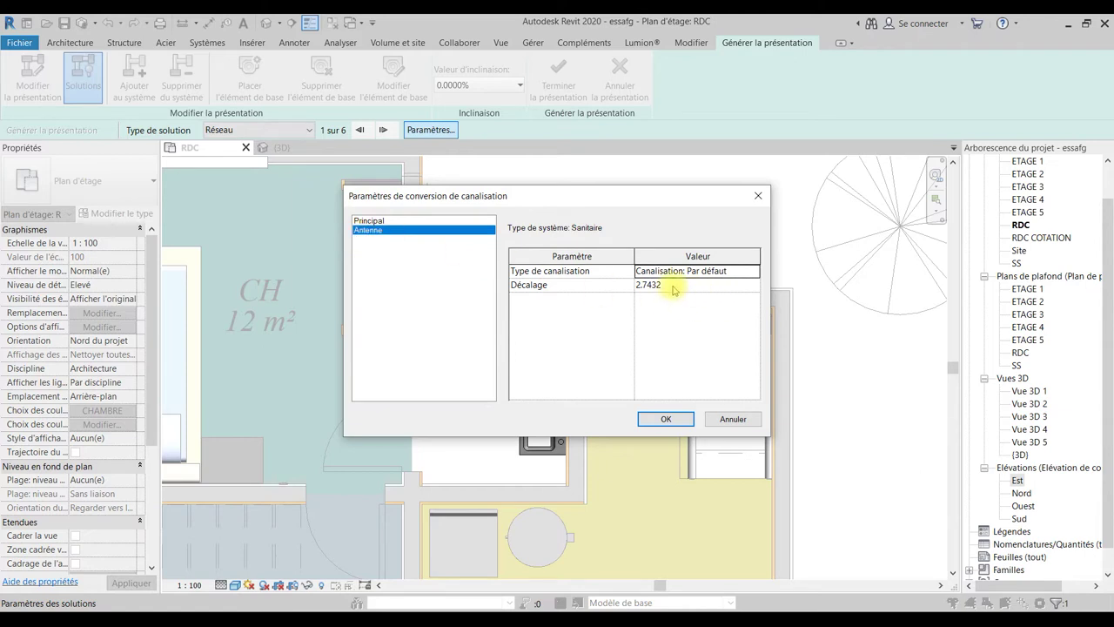
{"action": "left_click", "coordinate": [386, 222]}
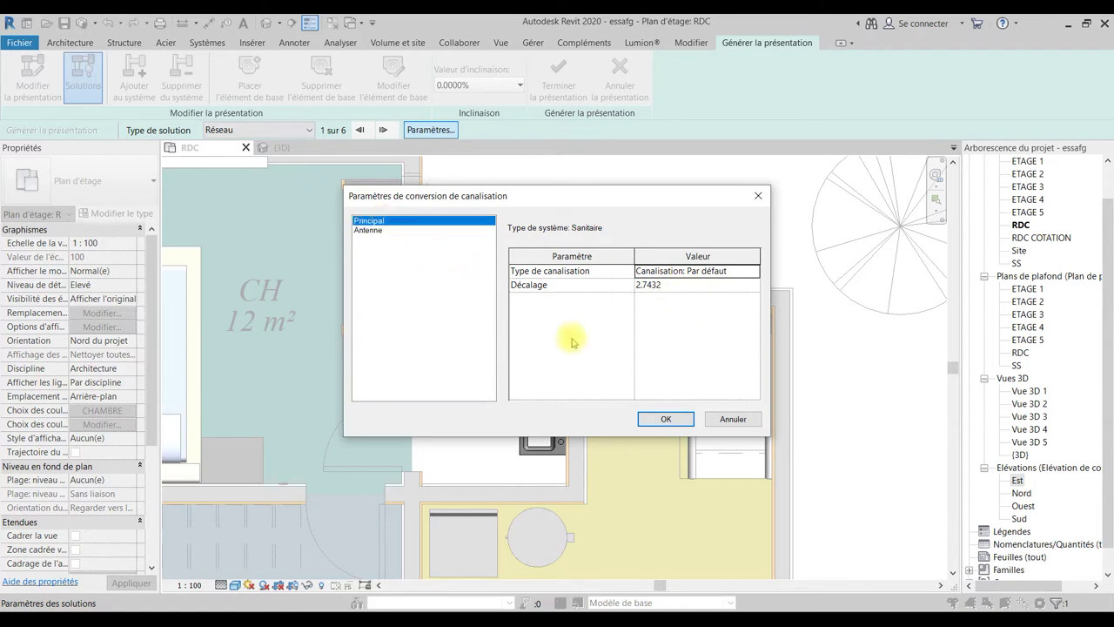
{"action": "left_click", "coordinate": [677, 285]}
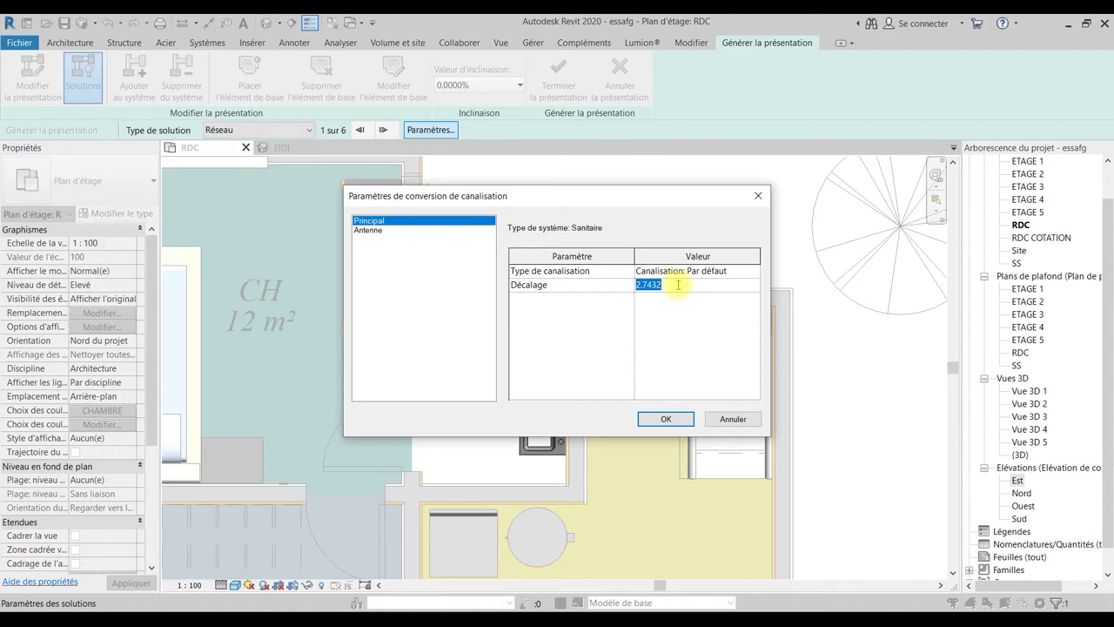
{"action": "type", "text": "0."}
{"action": "key", "text": "BackSpace"}
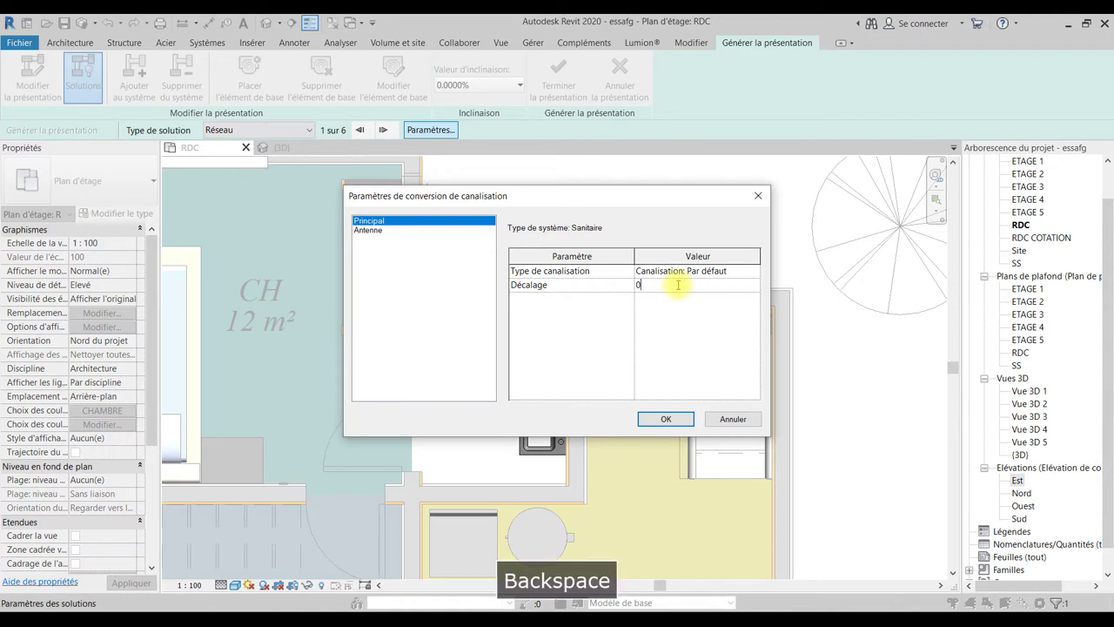
{"action": "left_click", "coordinate": [368, 230]}
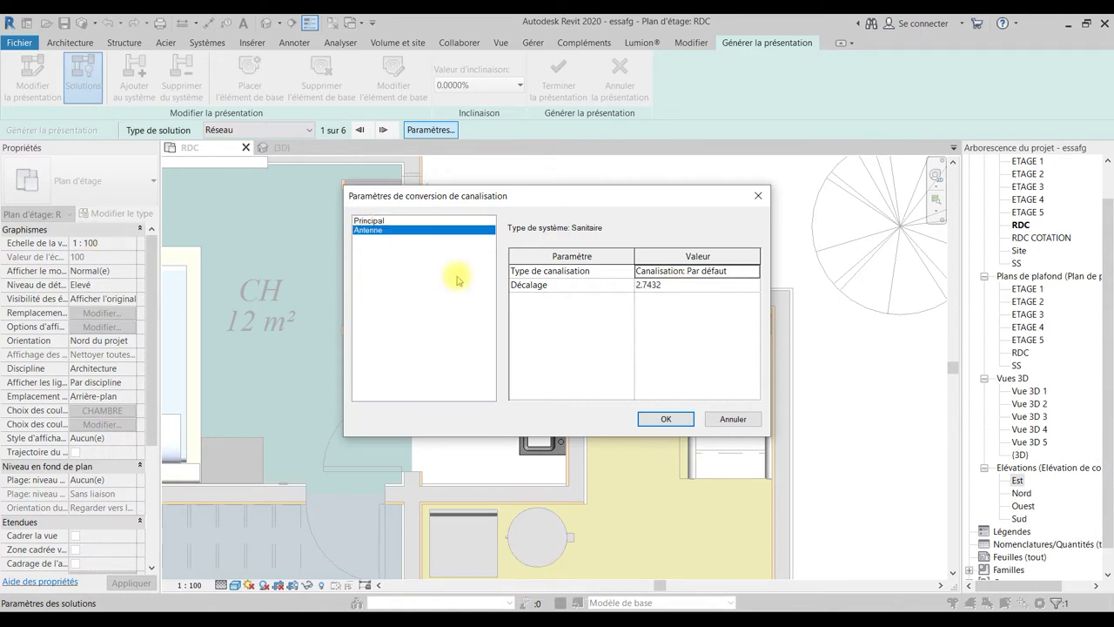
{"action": "left_click", "coordinate": [675, 287]}
{"action": "type", "text": "0"}
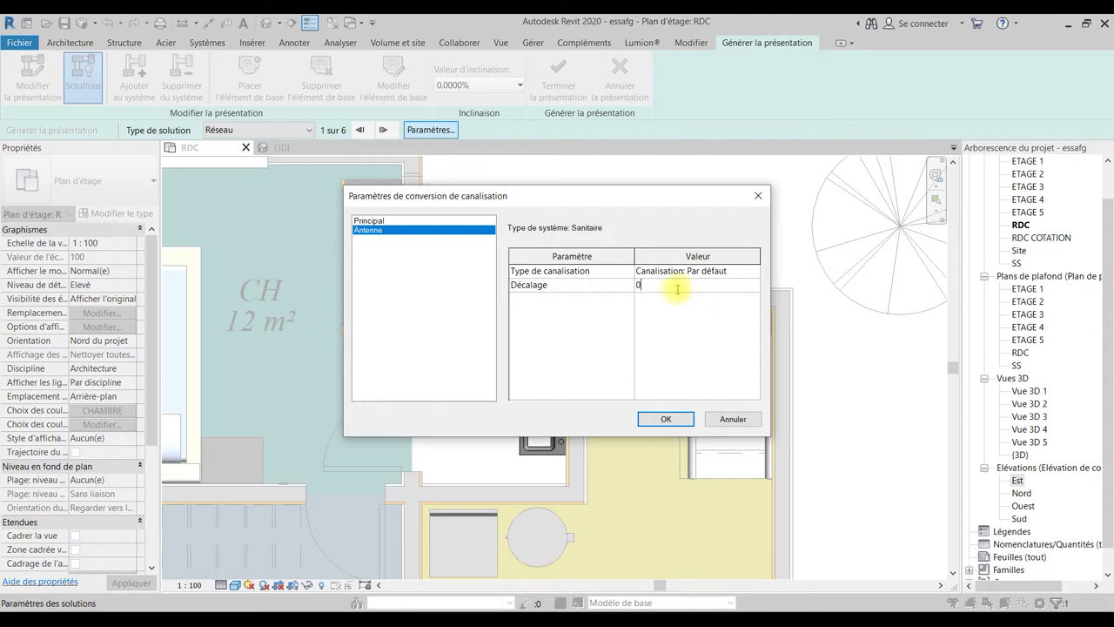
{"action": "left_click", "coordinate": [755, 272]}
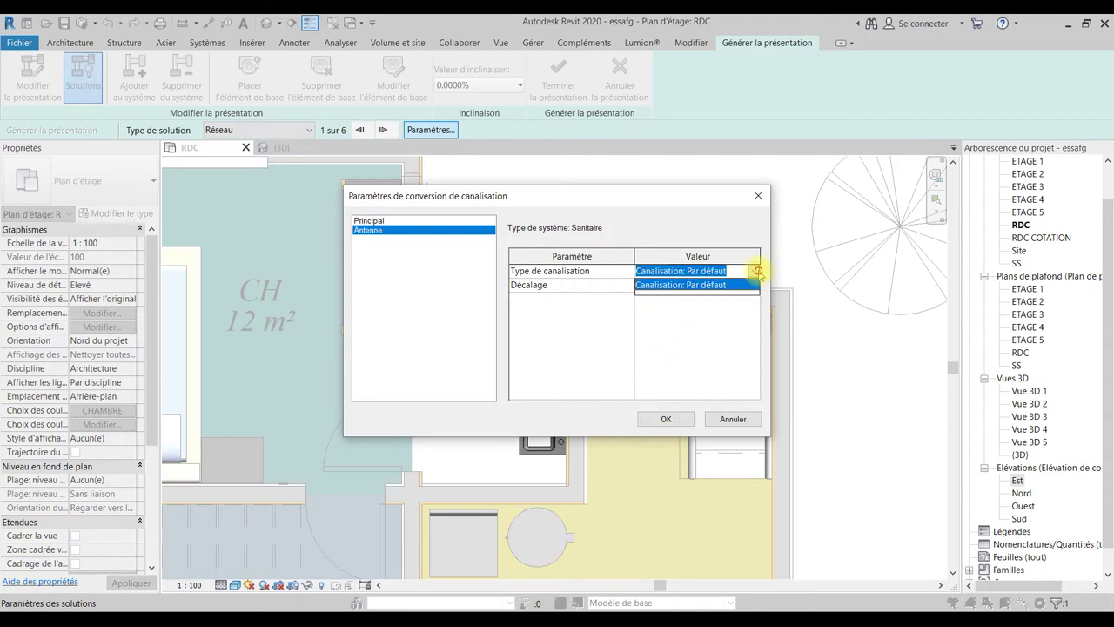
{"action": "left_click", "coordinate": [758, 271]}
{"action": "left_click", "coordinate": [666, 418]}
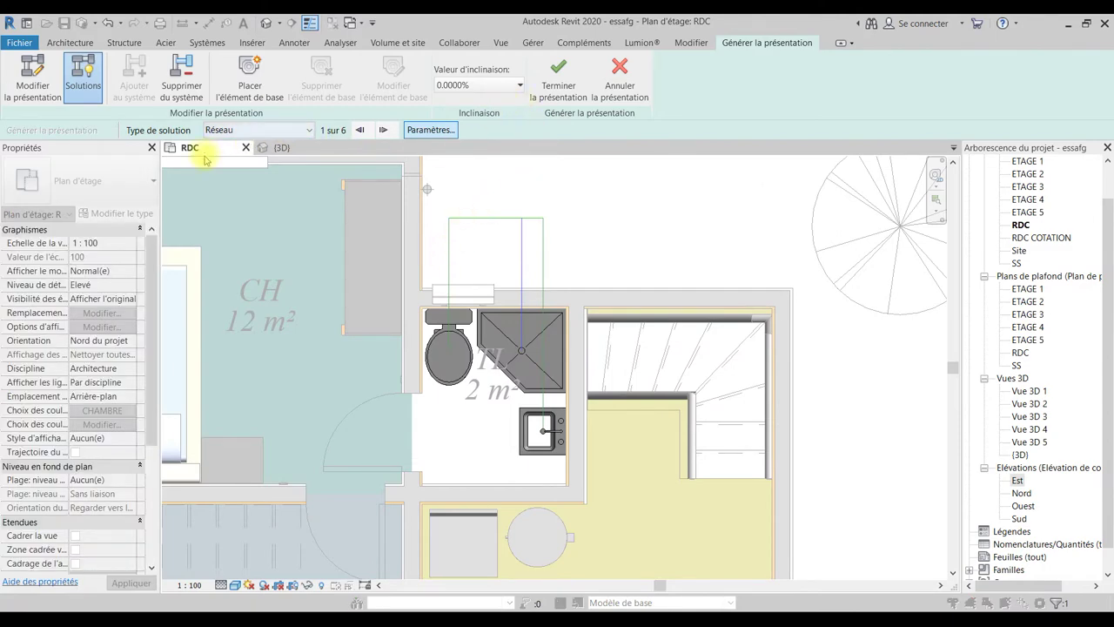
Inspect the floor-level layout lines beneath the toilet and sink in the 3D view.
{"action": "left_click", "coordinate": [287, 148]}
{"action": "mouse_move", "coordinate": [617, 402]}
{"action": "middle_mouse_down", "text": "shift"}
{"action": "mouse_move", "coordinate": [557, 256]}
{"action": "mouse_move", "coordinate": [539, 269]}
{"action": "mouse_move", "coordinate": [597, 366]}
{"action": "mouse_move", "coordinate": [512, 299]}
{"action": "mouse_move", "coordinate": [432, 273]}
{"action": "mouse_move", "coordinate": [323, 281]}
{"action": "mouse_move", "coordinate": [225, 319]}
{"action": "mouse_move", "coordinate": [552, 527]}
{"action": "middle_mouse_up", "text": "shift"}
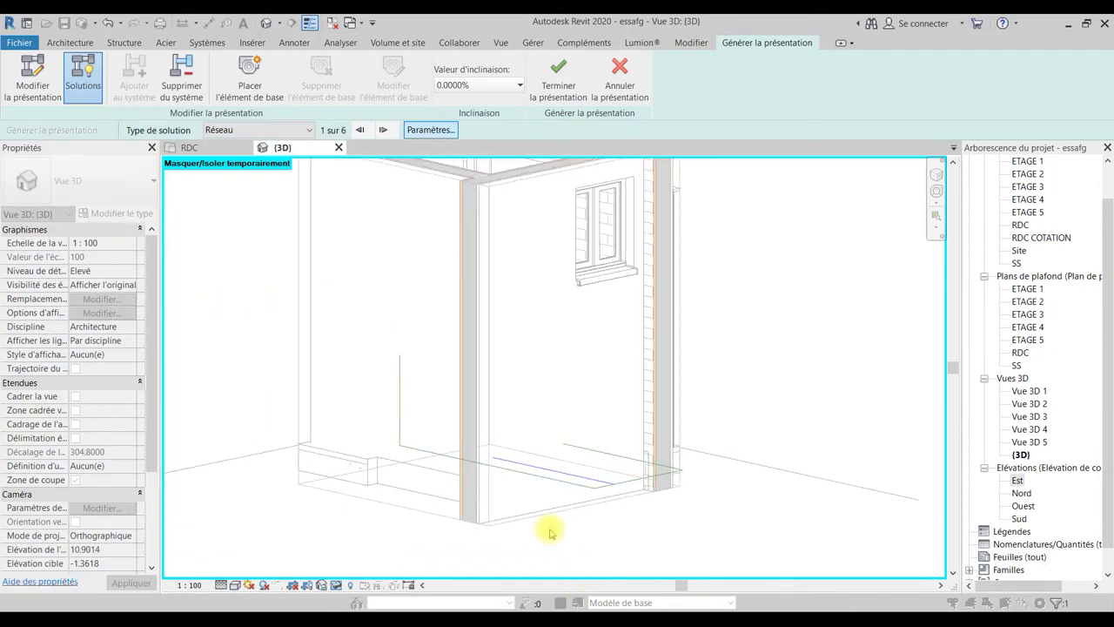
{"action": "mouse_move", "coordinate": [542, 479]}
{"action": "middle_mouse_down", "text": "shift"}
{"action": "mouse_move", "coordinate": [671, 515]}
{"action": "mouse_move", "coordinate": [636, 472]}
{"action": "middle_mouse_up", "text": "shift"}
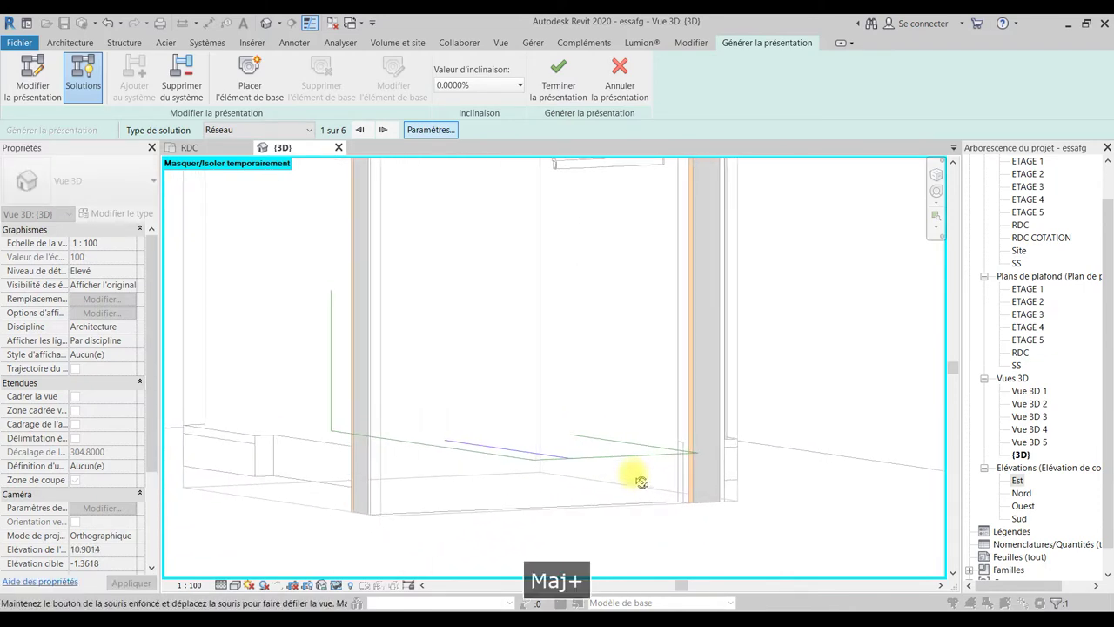
{"action": "mouse_move", "coordinate": [547, 458]}
{"action": "middle_mouse_down"}
{"action": "mouse_move", "coordinate": [504, 464]}
{"action": "mouse_move", "coordinate": [527, 508]}
{"action": "mouse_move", "coordinate": [731, 558]}
{"action": "mouse_move", "coordinate": [835, 539]}
{"action": "mouse_move", "coordinate": [853, 508]}
{"action": "mouse_move", "coordinate": [820, 505]}
{"action": "mouse_move", "coordinate": [878, 529]}
{"action": "mouse_move", "coordinate": [552, 462]}
{"action": "middle_mouse_up"}
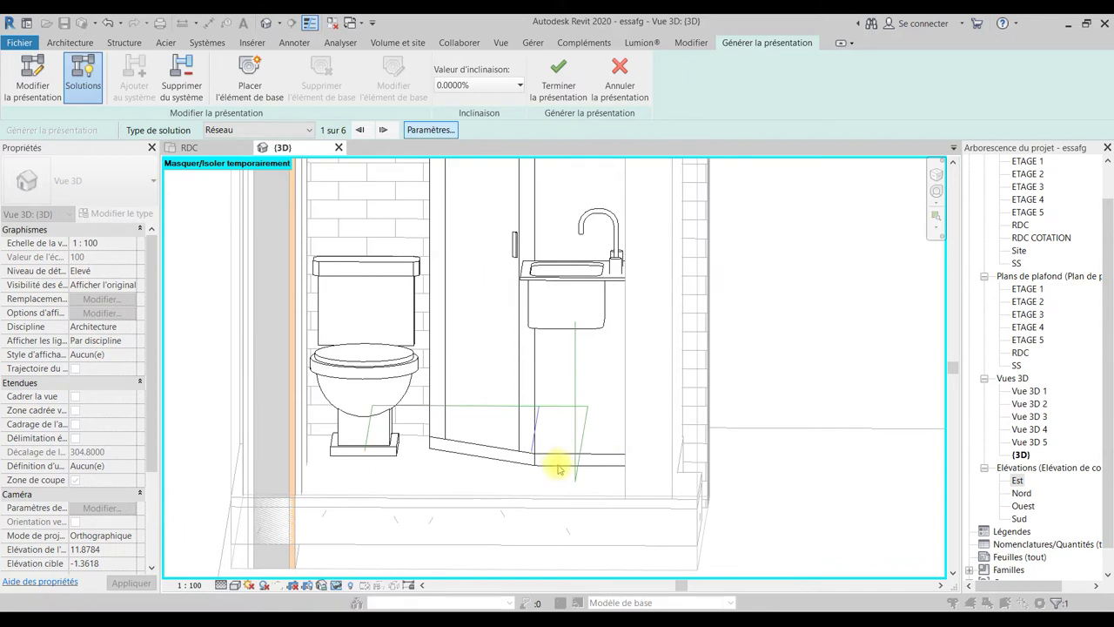
{"action": "mouse_move", "coordinate": [785, 423]}
{"action": "middle_mouse_down", "text": "shift"}
{"action": "mouse_move", "coordinate": [739, 476]}
{"action": "mouse_move", "coordinate": [746, 462]}
{"action": "mouse_move", "coordinate": [719, 465]}
{"action": "middle_mouse_up", "text": "shift"}
{"action": "mouse_move", "coordinate": [719, 545]}
{"action": "middle_mouse_down"}
{"action": "mouse_move", "coordinate": [654, 474]}
{"action": "mouse_move", "coordinate": [405, 465]}
{"action": "mouse_move", "coordinate": [440, 507]}
{"action": "middle_mouse_up"}
{"action": "mouse_move", "coordinate": [557, 485]}
{"action": "middle_mouse_down", "text": "shift"}
{"action": "mouse_move", "coordinate": [589, 530]}
{"action": "mouse_move", "coordinate": [798, 510]}
{"action": "mouse_move", "coordinate": [873, 545]}
{"action": "mouse_move", "coordinate": [855, 549]}
{"action": "middle_mouse_up", "text": "shift"}
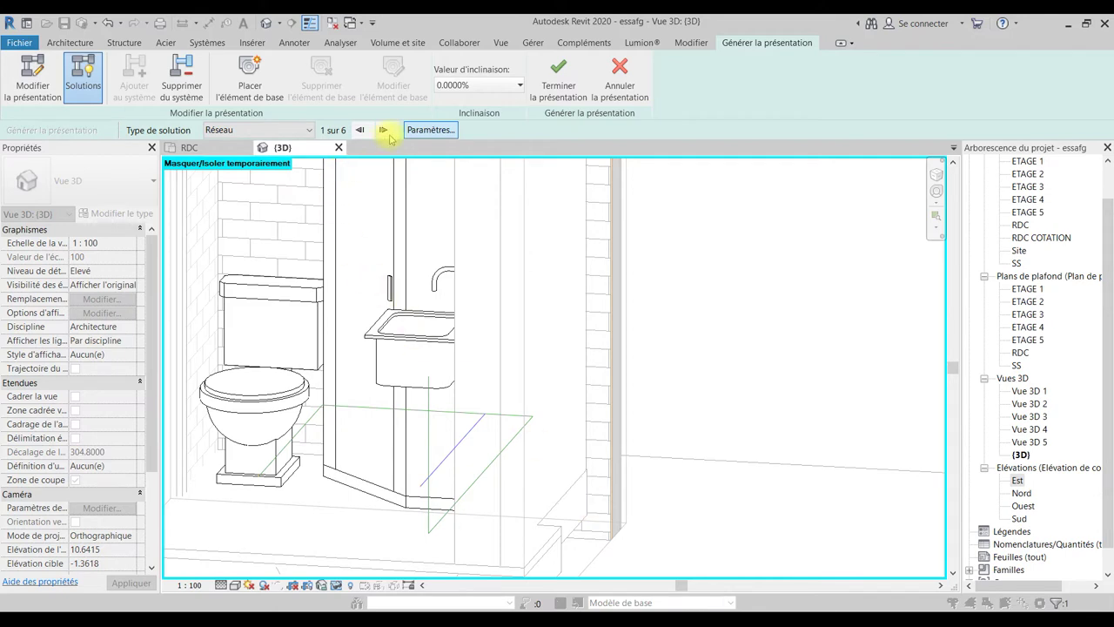
{"action": "left_click", "coordinate": [427, 130]}
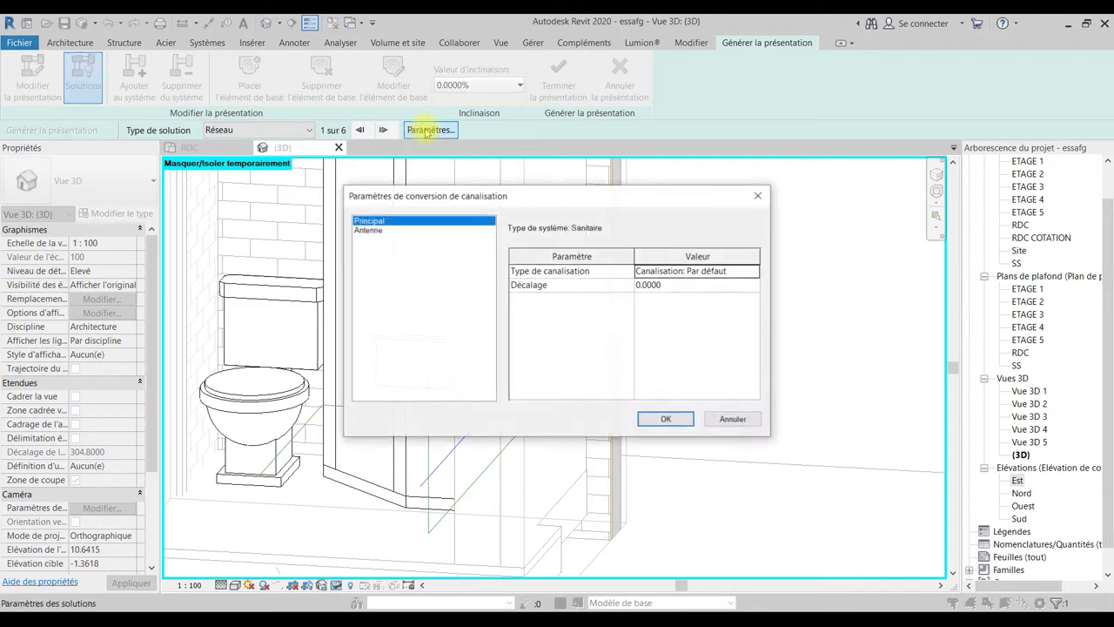
Give both Principal and Antenne pipes a Décalage of -0.1 and confirm the settings.
{"action": "left_click", "coordinate": [667, 291]}
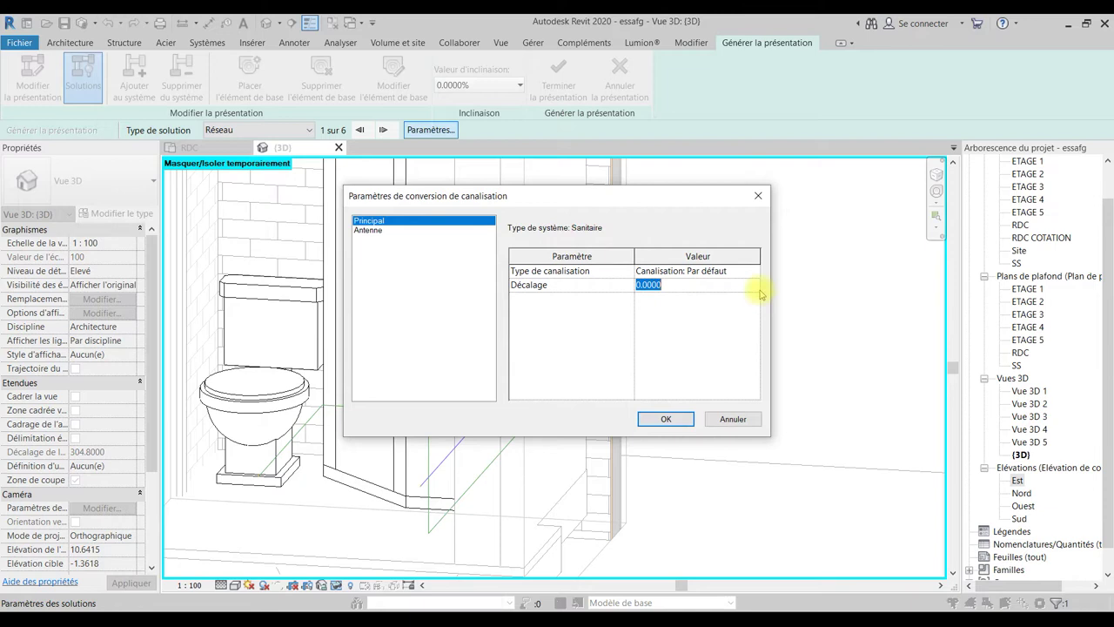
{"action": "type", "text": "-0.1"}
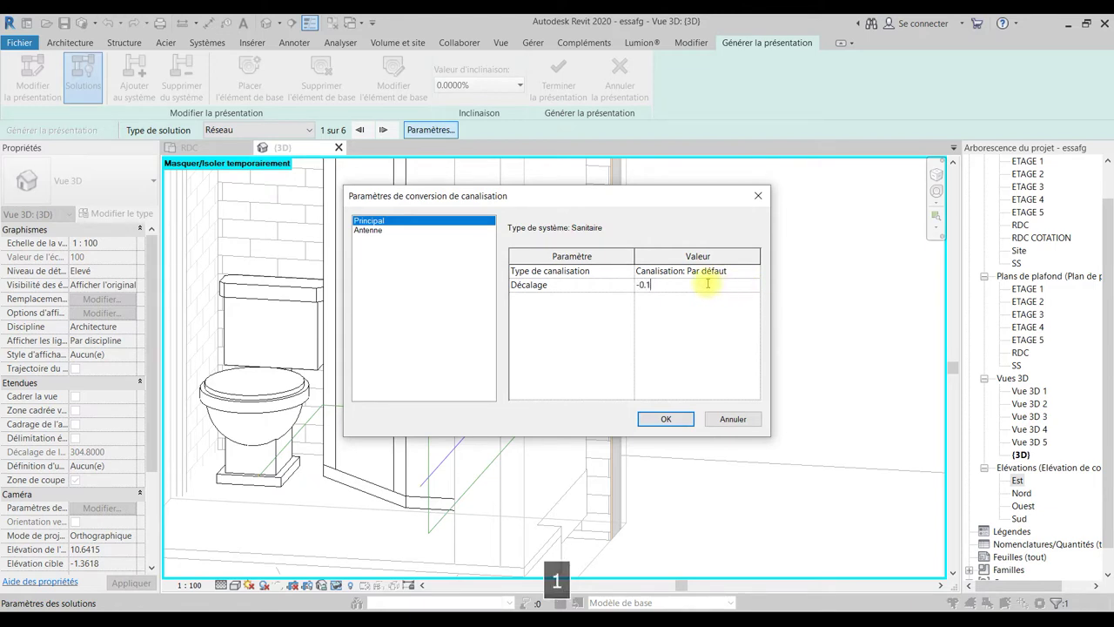
{"action": "left_click", "coordinate": [367, 230]}
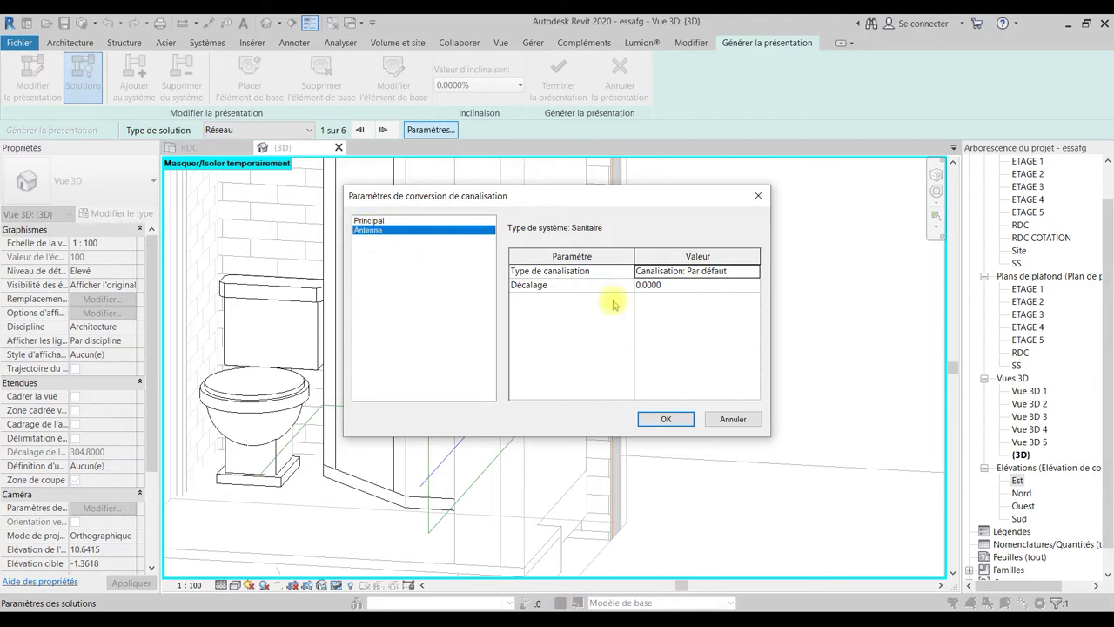
{"action": "left_click", "coordinate": [692, 290]}
{"action": "type", "text": "0"}
{"action": "key", "text": "BackSpace"}
{"action": "type", "text": "-0.1"}
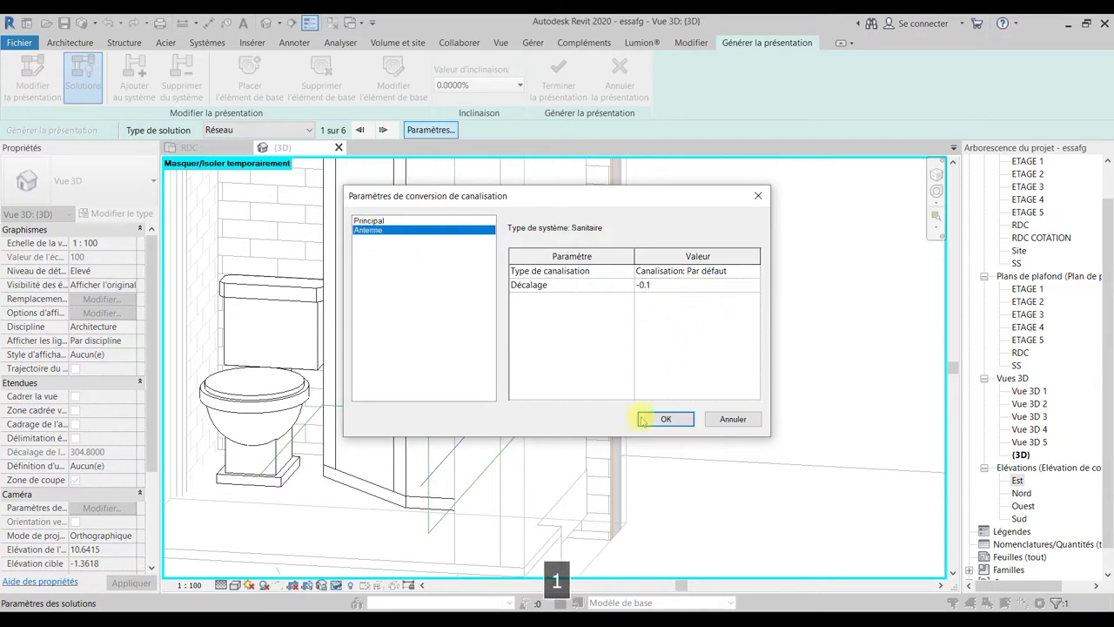
{"action": "left_click", "coordinate": [641, 415]}
Orbit and zoom around the bathroom to check the pipes, then preview the next Réseau solution.
{"action": "mouse_move", "coordinate": [590, 442]}
{"action": "middle_mouse_down", "text": "shift"}
{"action": "mouse_move", "coordinate": [368, 505]}
{"action": "mouse_move", "coordinate": [318, 505]}
{"action": "middle_mouse_up", "text": "shift"}
{"action": "middle_click_drag", "start_coordinate": [529, 507], "coordinate": [539, 443], "text": "shift"}
{"action": "middle_click_drag", "start_coordinate": [602, 496], "coordinate": [640, 519], "text": "shift"}
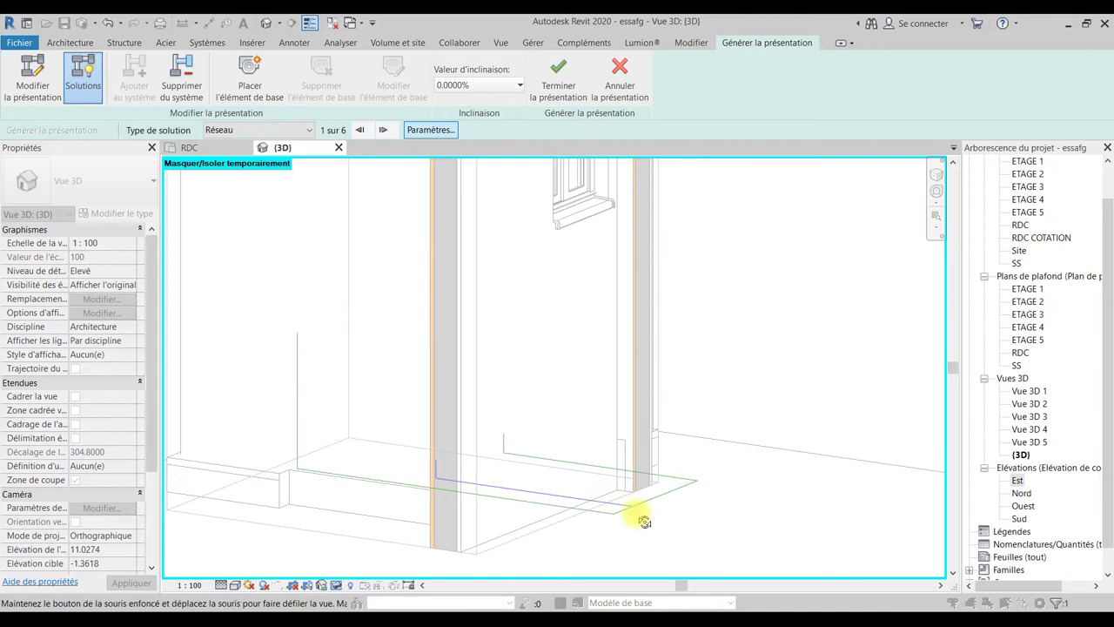
{"action": "scroll", "coordinate": [696, 539], "scroll_direction": "down", "scroll_amount": 2}
{"action": "scroll", "coordinate": [848, 522], "scroll_direction": "down", "scroll_amount": 3}
{"action": "scroll", "coordinate": [589, 392], "scroll_direction": "down", "scroll_amount": 2}
{"action": "mouse_move", "coordinate": [554, 444]}
{"action": "middle_mouse_down"}
{"action": "mouse_move", "coordinate": [595, 497]}
{"action": "mouse_move", "coordinate": [667, 462]}
{"action": "mouse_move", "coordinate": [691, 517]}
{"action": "mouse_move", "coordinate": [722, 529]}
{"action": "mouse_move", "coordinate": [529, 443]}
{"action": "mouse_move", "coordinate": [466, 467]}
{"action": "mouse_move", "coordinate": [591, 477]}
{"action": "mouse_move", "coordinate": [530, 467]}
{"action": "mouse_move", "coordinate": [488, 418]}
{"action": "middle_mouse_up"}
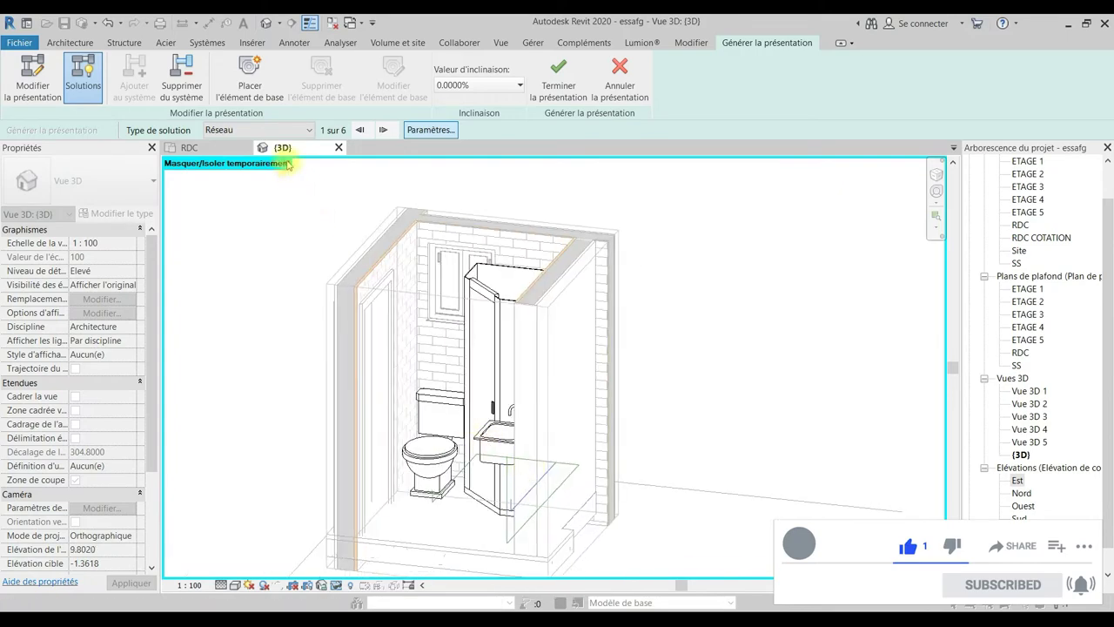
{"action": "left_click", "coordinate": [382, 129]}
Switch the solution type to Intersections and preview its second solution.
{"action": "left_click", "coordinate": [258, 129]}
{"action": "left_click", "coordinate": [222, 172]}
{"action": "mouse_move", "coordinate": [576, 520]}
{"action": "middle_mouse_down", "text": "shift"}
{"action": "mouse_move", "coordinate": [589, 489]}
{"action": "mouse_move", "coordinate": [401, 535]}
{"action": "mouse_move", "coordinate": [532, 581]}
{"action": "mouse_move", "coordinate": [490, 565]}
{"action": "mouse_move", "coordinate": [540, 535]}
{"action": "mouse_move", "coordinate": [484, 489]}
{"action": "middle_mouse_up", "text": "shift"}
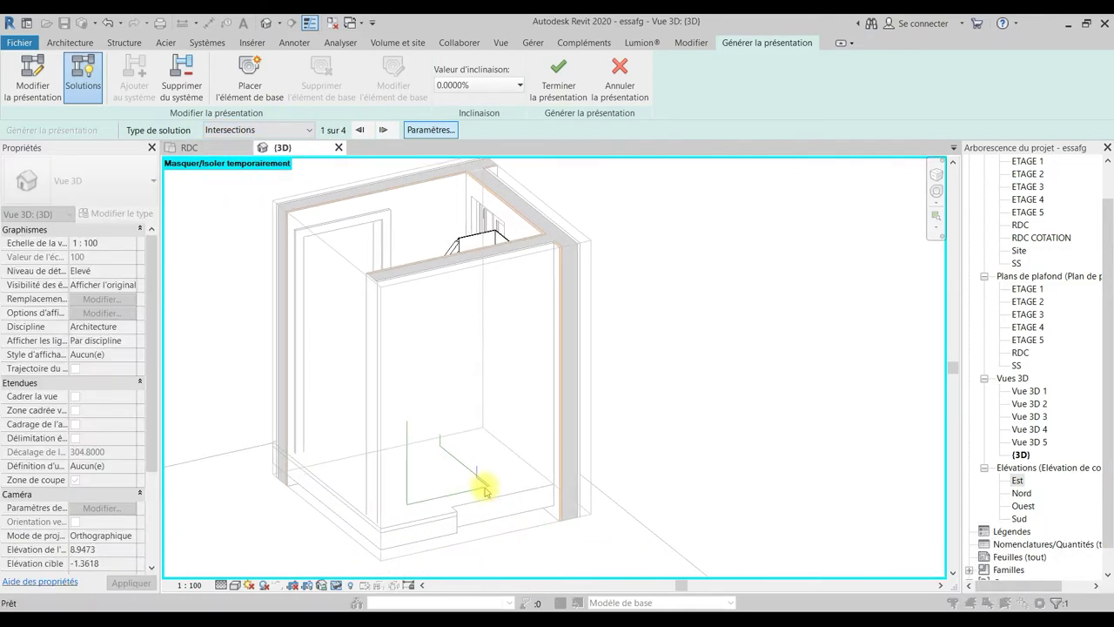
{"action": "scroll", "coordinate": [489, 479], "scroll_direction": "up", "scroll_amount": 2}
{"action": "scroll", "coordinate": [483, 481], "scroll_direction": "up", "scroll_amount": 1}
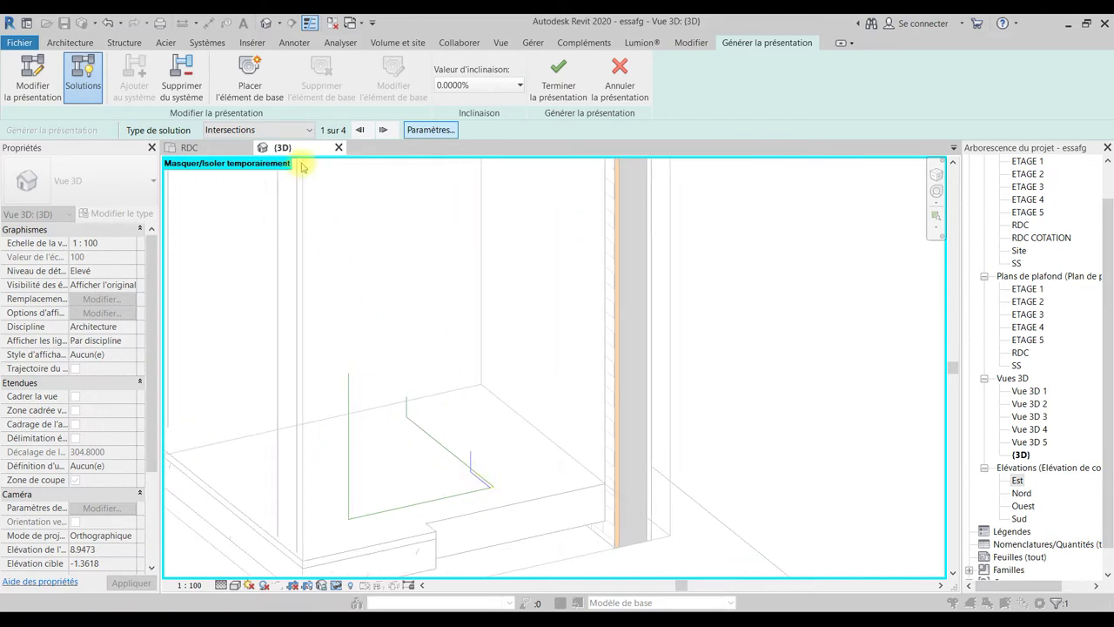
{"action": "left_click", "coordinate": [383, 130]}
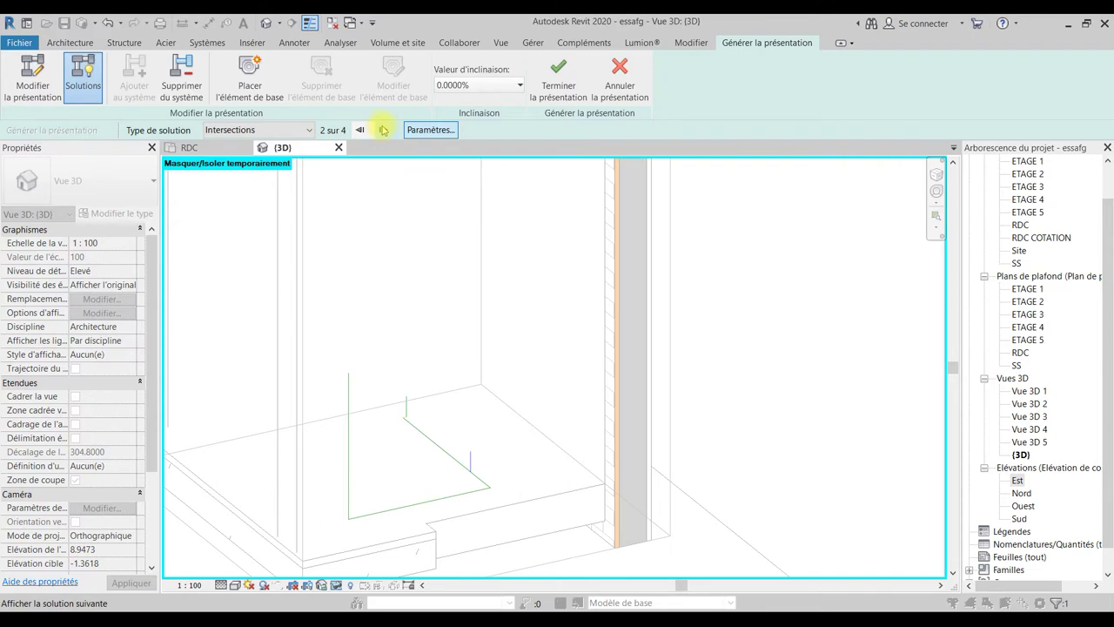
Step through Intersections solutions 3 and 4 while orbiting, then return to the RDC plan.
{"action": "mouse_move", "coordinate": [543, 523]}
{"action": "middle_mouse_down", "text": "shift"}
{"action": "mouse_move", "coordinate": [721, 410]}
{"action": "mouse_move", "coordinate": [687, 461]}
{"action": "mouse_move", "coordinate": [512, 532]}
{"action": "mouse_move", "coordinate": [566, 562]}
{"action": "mouse_move", "coordinate": [478, 485]}
{"action": "middle_mouse_up", "text": "shift"}
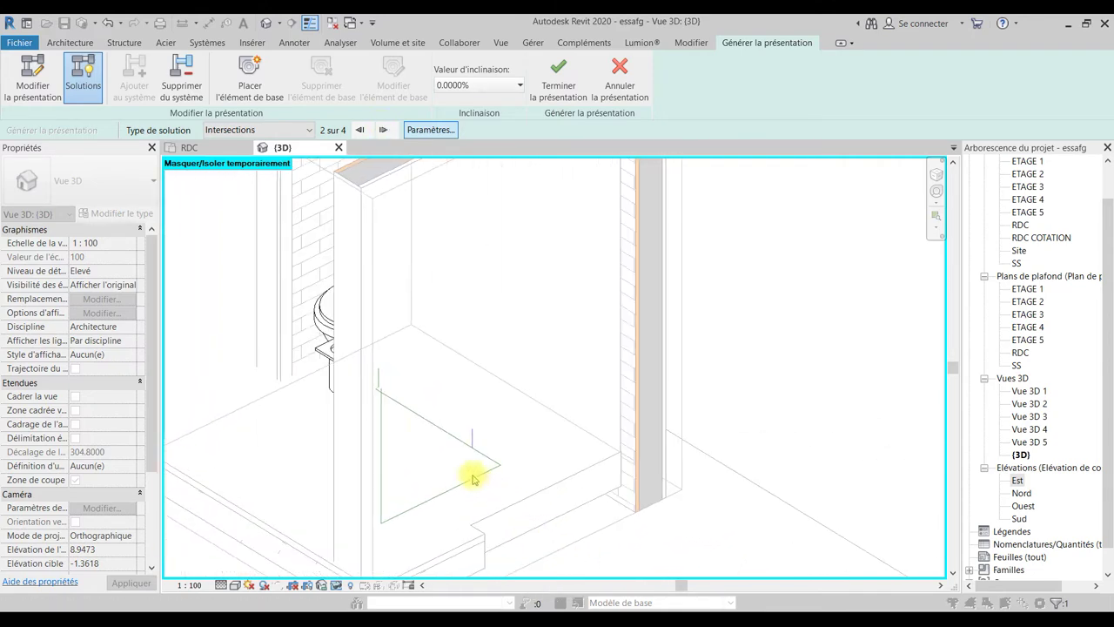
{"action": "left_click", "coordinate": [383, 130]}
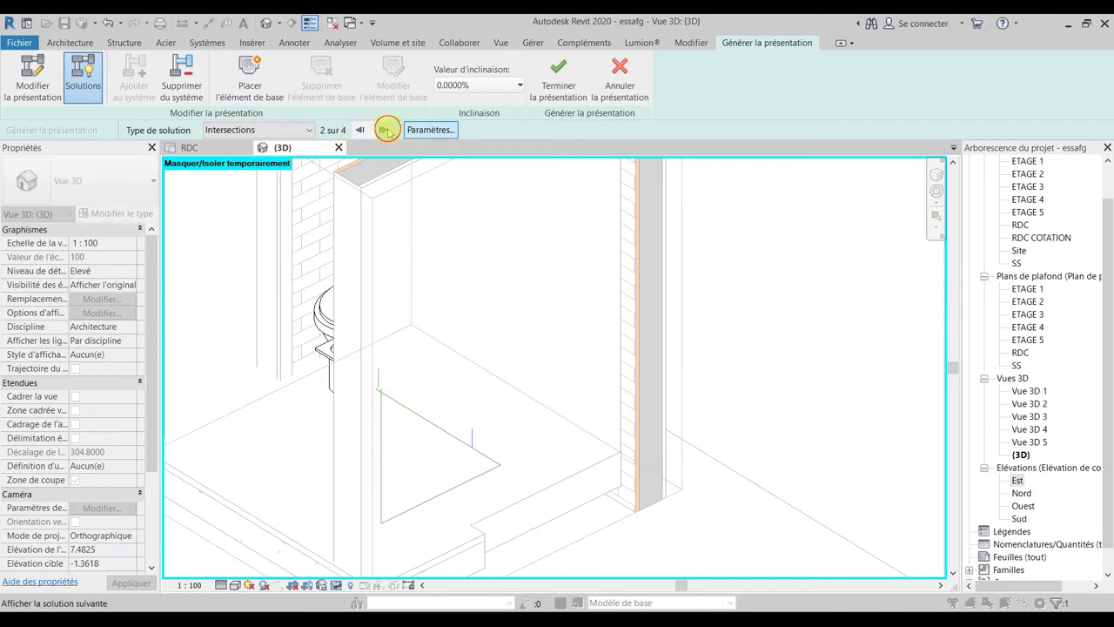
{"action": "middle_click_drag", "start_coordinate": [473, 441], "coordinate": [444, 369], "text": "shift"}
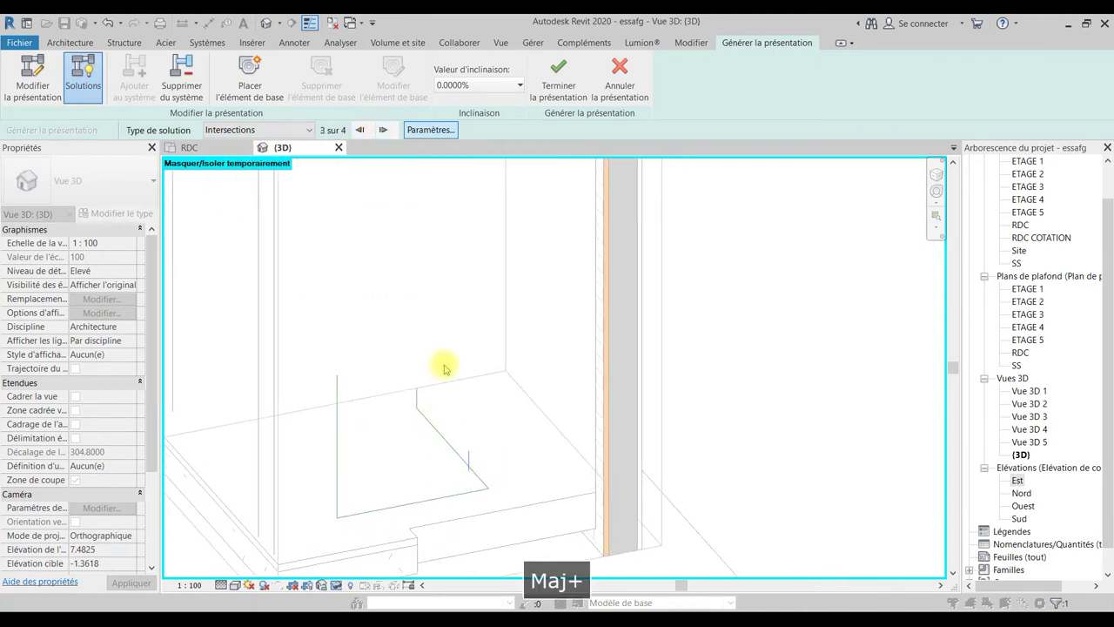
{"action": "left_click", "coordinate": [383, 130]}
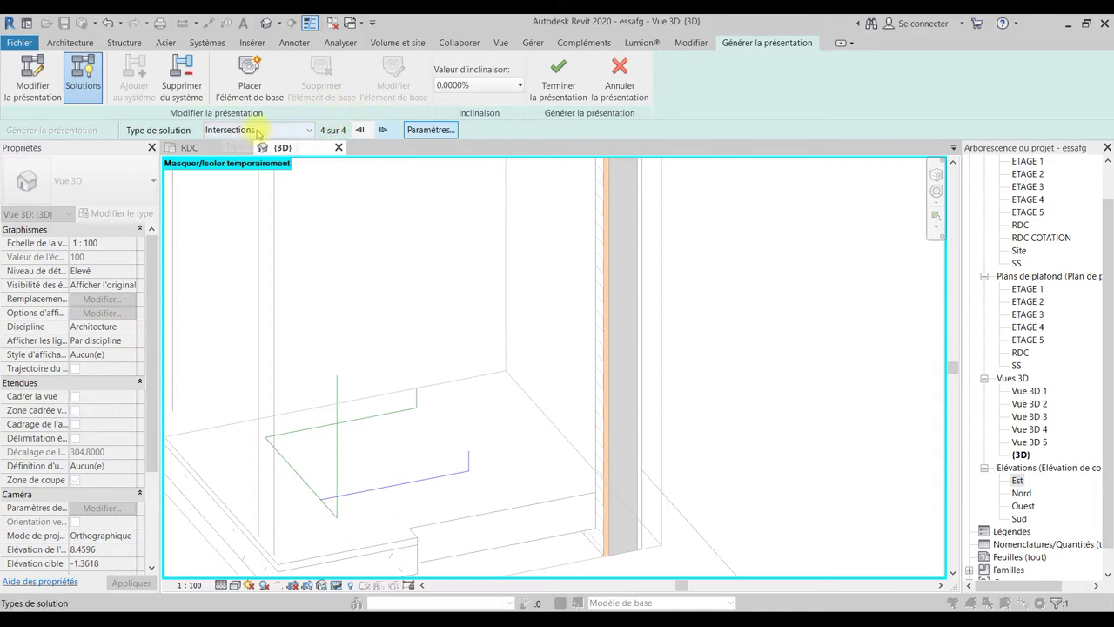
{"action": "mouse_move", "coordinate": [450, 467]}
{"action": "middle_mouse_down", "text": "shift"}
{"action": "mouse_move", "coordinate": [589, 470]}
{"action": "mouse_move", "coordinate": [656, 510]}
{"action": "mouse_move", "coordinate": [541, 464]}
{"action": "middle_mouse_up", "text": "shift"}
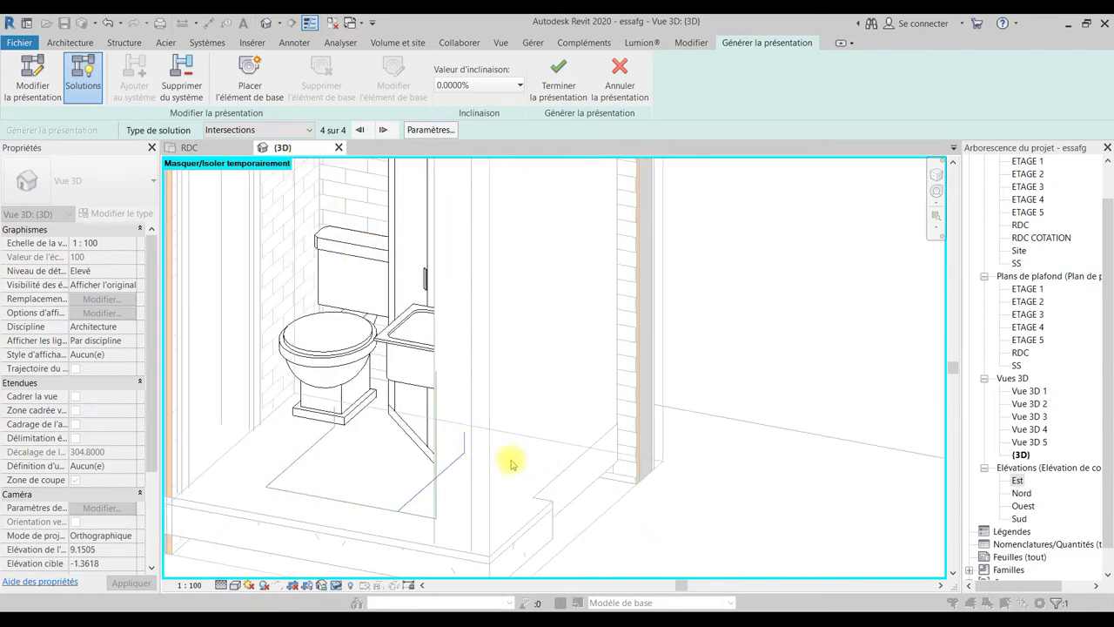
{"action": "scroll", "coordinate": [475, 481], "scroll_direction": "down", "scroll_amount": 2}
{"action": "mouse_move", "coordinate": [485, 490]}
{"action": "middle_mouse_down"}
{"action": "mouse_move", "coordinate": [435, 464]}
{"action": "mouse_move", "coordinate": [470, 523]}
{"action": "mouse_move", "coordinate": [576, 495]}
{"action": "mouse_move", "coordinate": [464, 450]}
{"action": "mouse_move", "coordinate": [369, 468]}
{"action": "mouse_move", "coordinate": [453, 507]}
{"action": "mouse_move", "coordinate": [465, 427]}
{"action": "middle_mouse_up"}
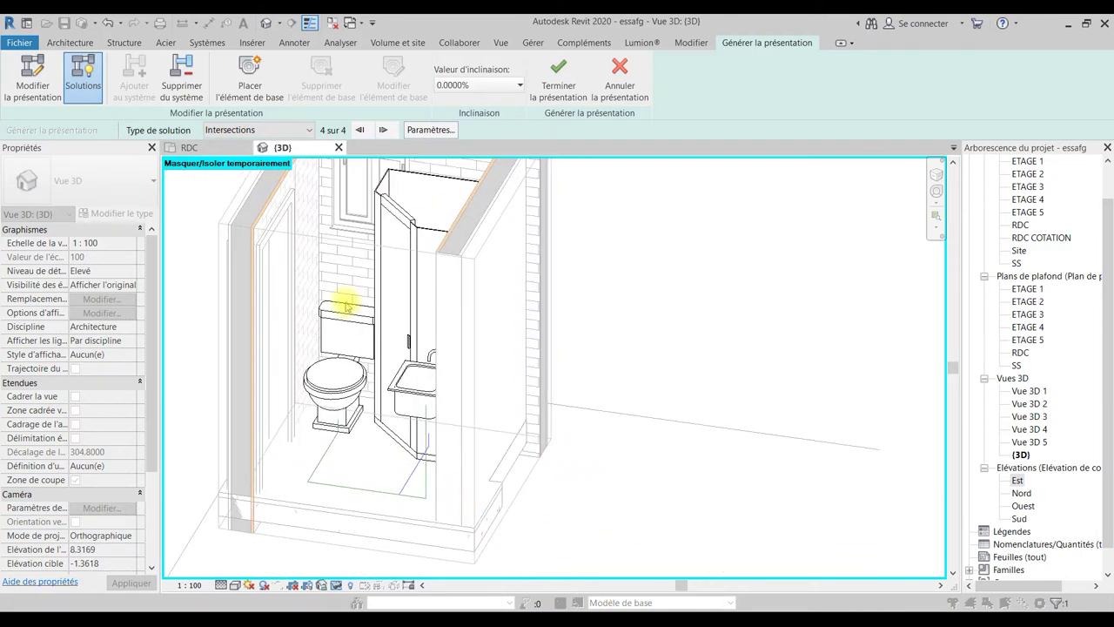
{"action": "left_click", "coordinate": [199, 149]}
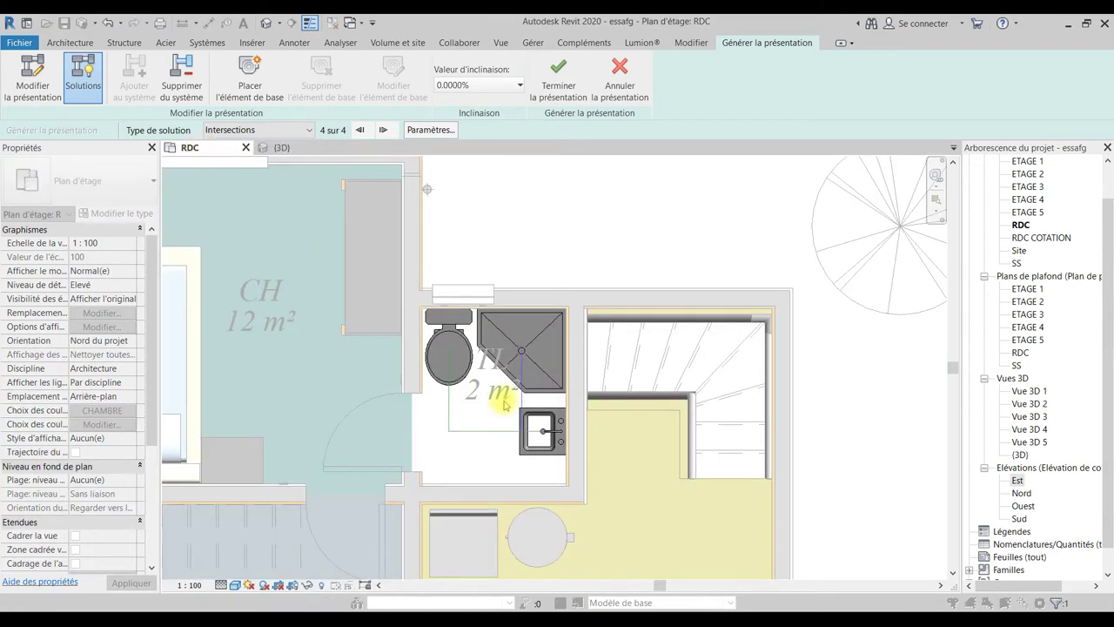
Centre the RDC plan on the bathroom and place a base element north of its wall.
{"action": "scroll", "coordinate": [513, 399], "scroll_direction": "up", "scroll_amount": 4}
{"action": "middle_click_drag", "start_coordinate": [522, 310], "coordinate": [507, 364]}
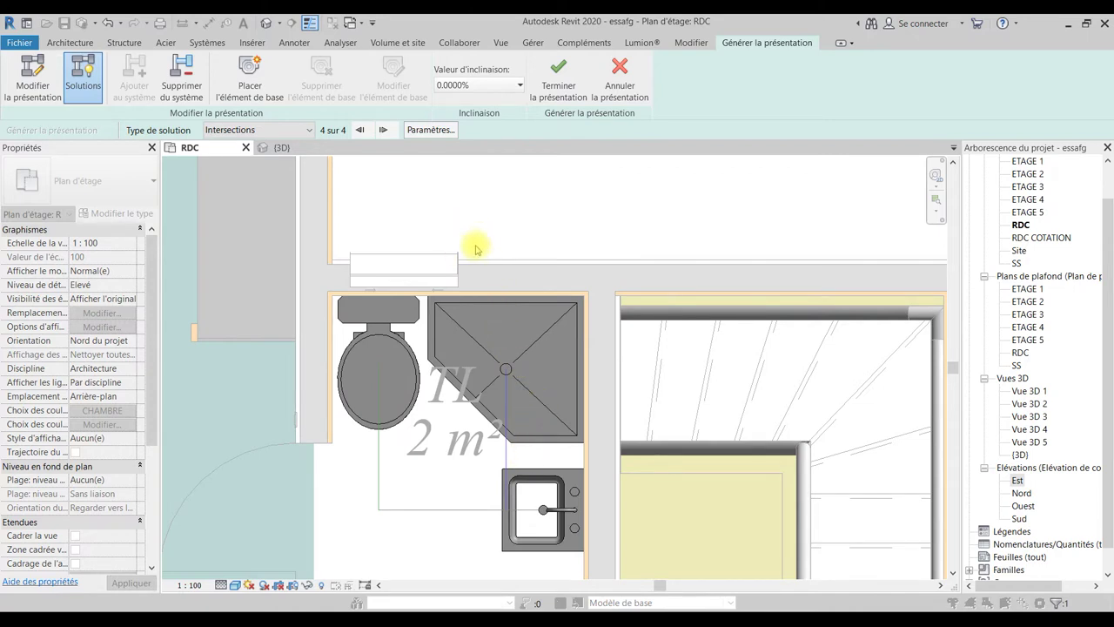
{"action": "left_click", "coordinate": [263, 77]}
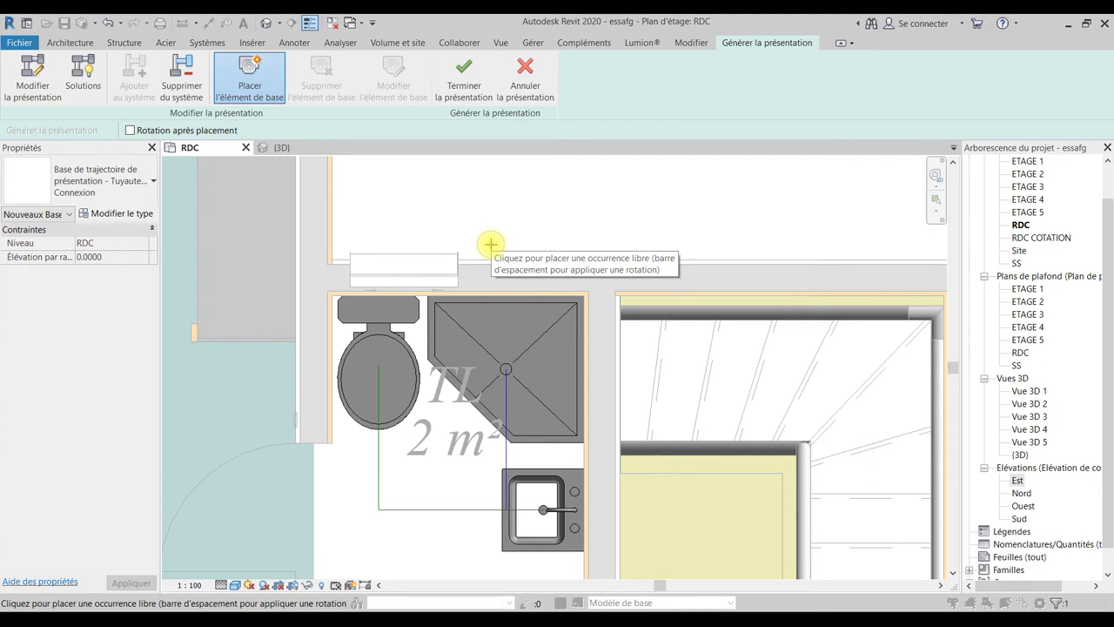
{"action": "left_click", "coordinate": [490, 244]}
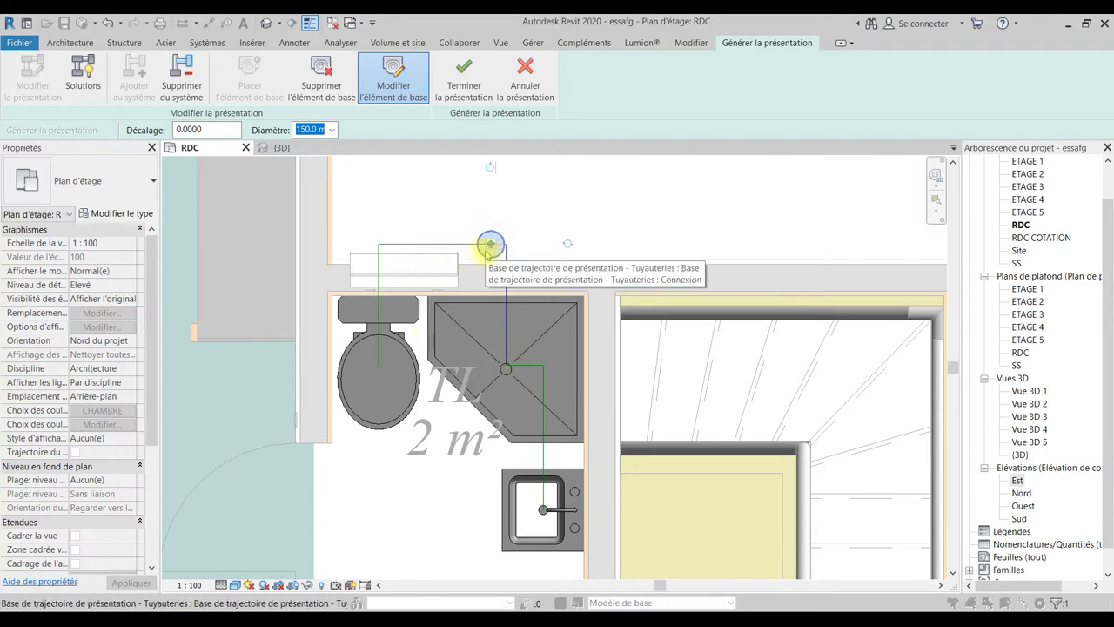
Select the placed base element and set its diameter to 100.0 mm.
{"action": "left_click", "coordinate": [489, 243]}
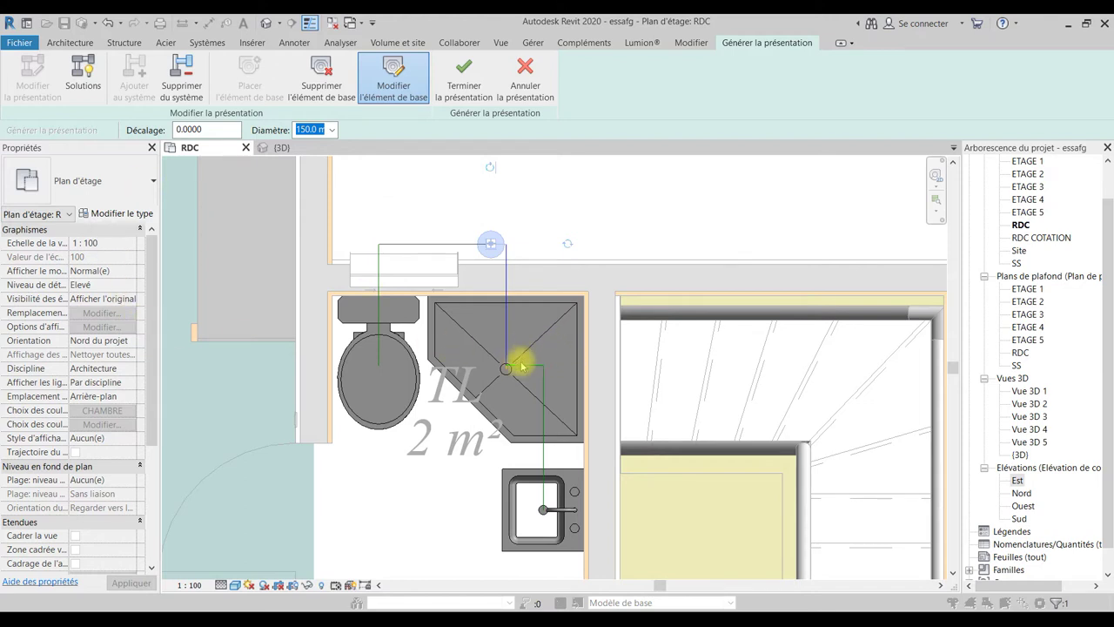
{"action": "left_click", "coordinate": [331, 130]}
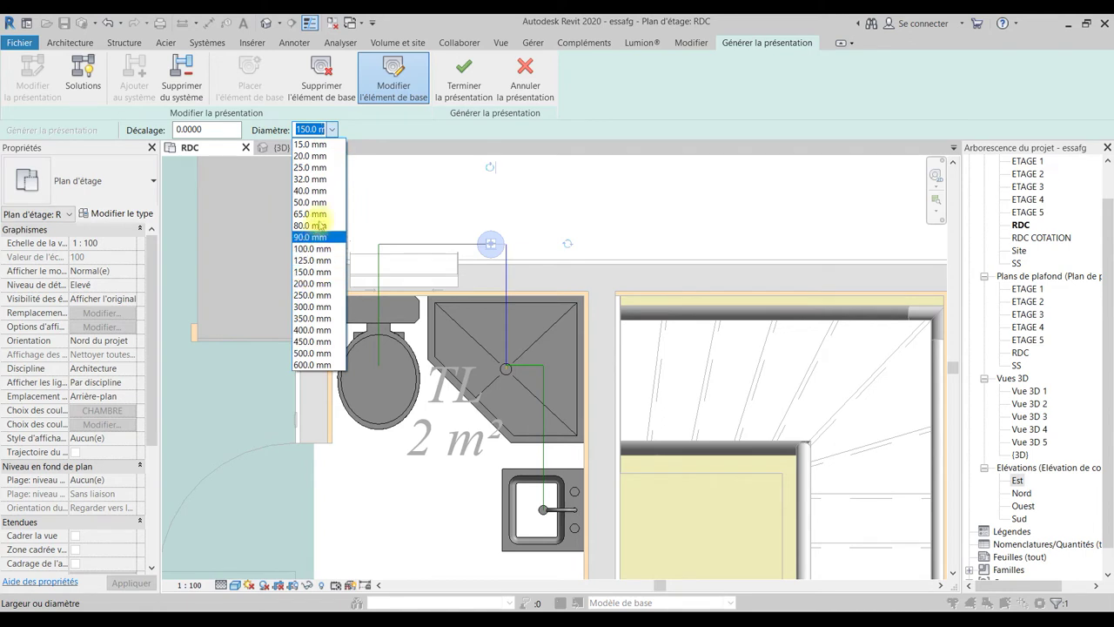
{"action": "left_click", "coordinate": [318, 249]}
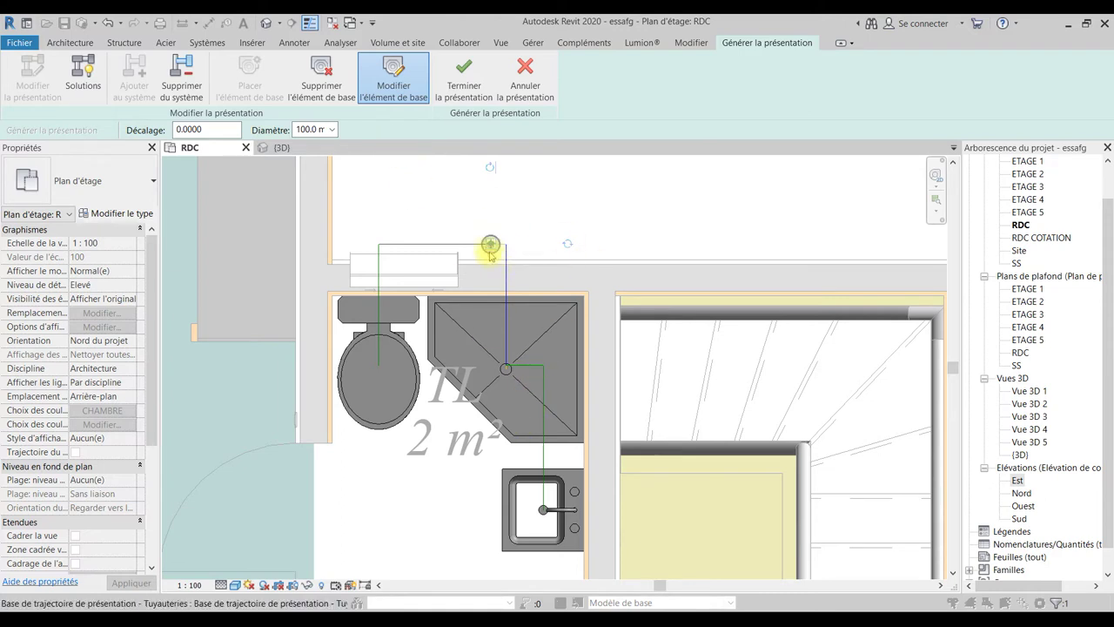
{"action": "left_click", "coordinate": [279, 149]}
{"action": "middle_click_drag", "start_coordinate": [616, 340], "coordinate": [621, 407]}
{"action": "scroll", "coordinate": [620, 406], "scroll_direction": "up", "scroll_amount": 2}
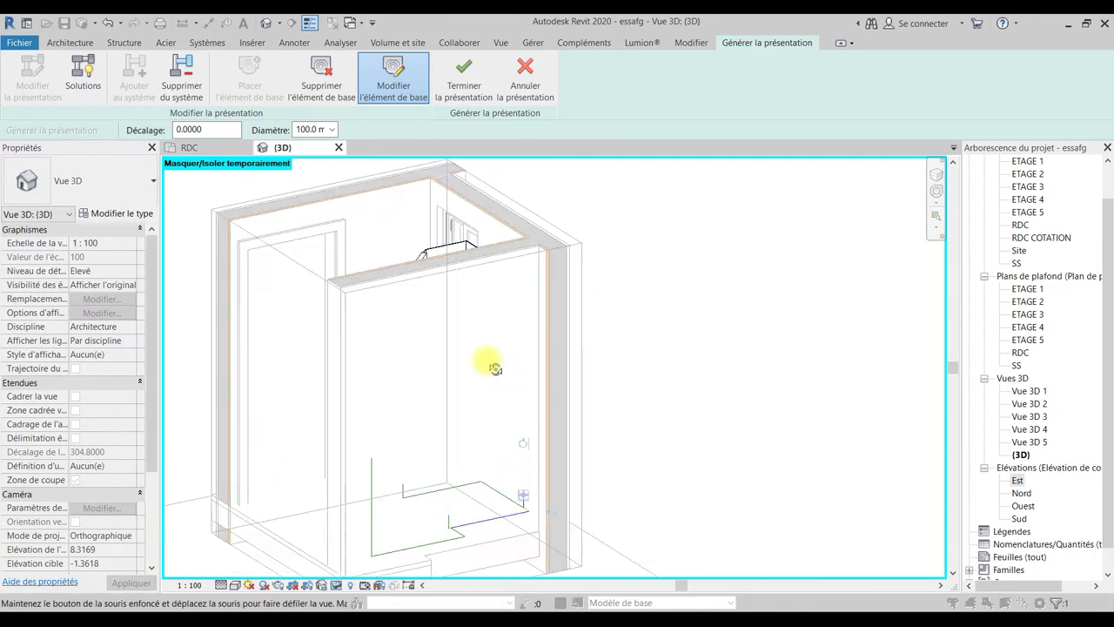
{"action": "middle_click_drag", "start_coordinate": [504, 366], "coordinate": [373, 366]}
{"action": "mouse_move", "coordinate": [547, 427]}
{"action": "middle_mouse_down"}
{"action": "mouse_move", "coordinate": [515, 337]}
{"action": "mouse_move", "coordinate": [453, 483]}
{"action": "mouse_move", "coordinate": [472, 535]}
{"action": "mouse_move", "coordinate": [465, 527]}
{"action": "mouse_move", "coordinate": [502, 456]}
{"action": "mouse_move", "coordinate": [515, 458]}
{"action": "mouse_move", "coordinate": [468, 419]}
{"action": "middle_mouse_up"}
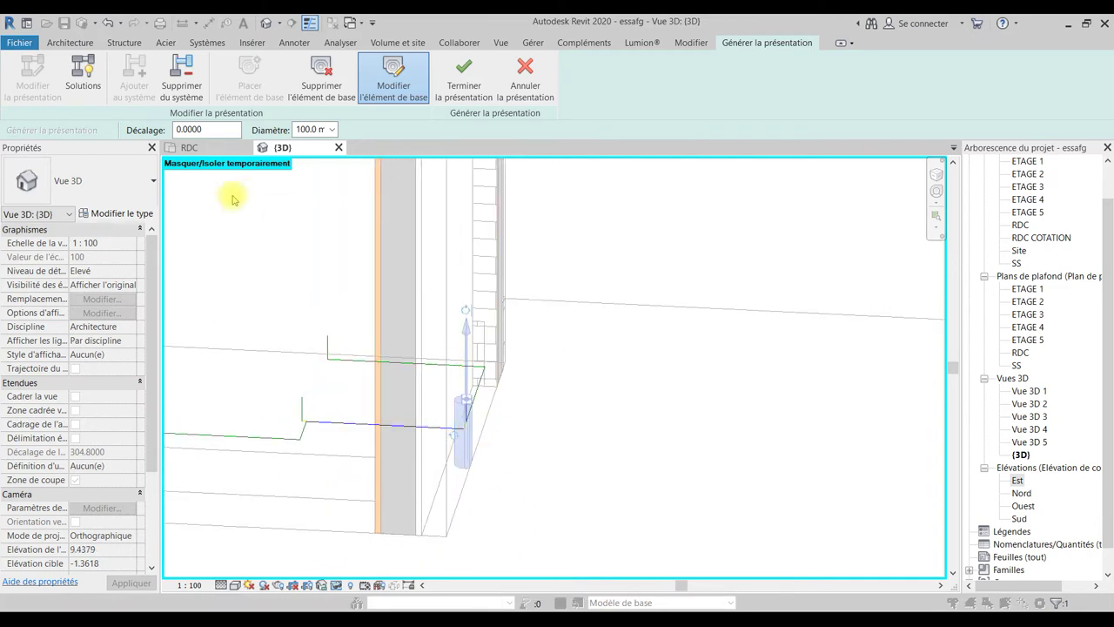
{"action": "left_click", "coordinate": [209, 148]}
{"action": "scroll", "coordinate": [478, 243], "scroll_direction": "up", "scroll_amount": 3}
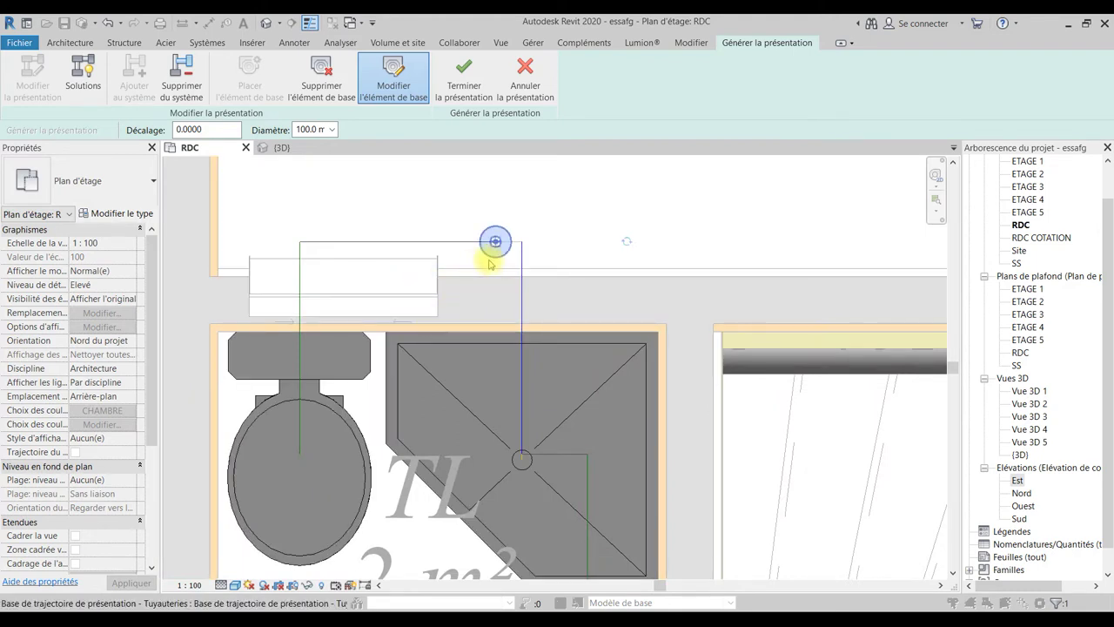
Enter -0.1 in the base element's Décalage field and commit it.
{"action": "scroll", "coordinate": [487, 339], "scroll_direction": "down", "scroll_amount": 3}
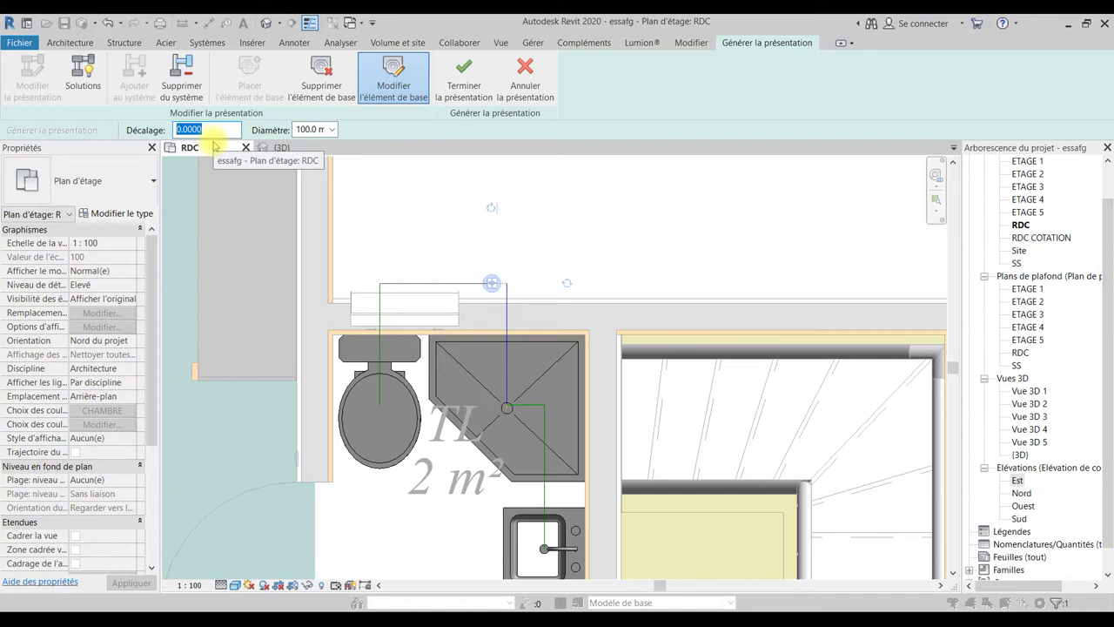
{"action": "type", "text": "-"}
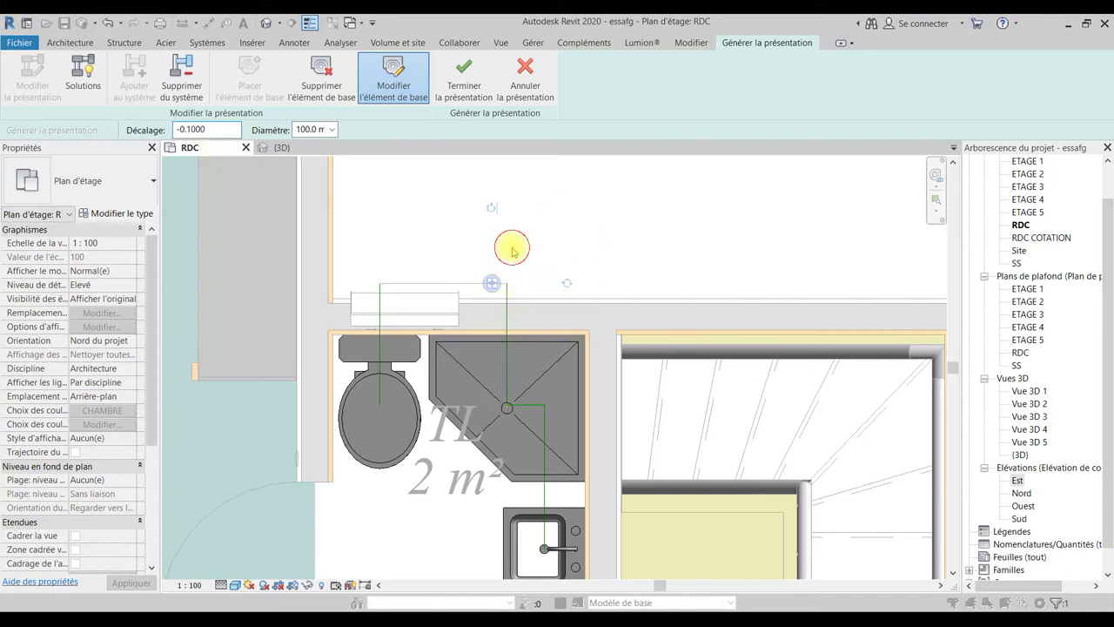
{"action": "left_click", "coordinate": [405, 83]}
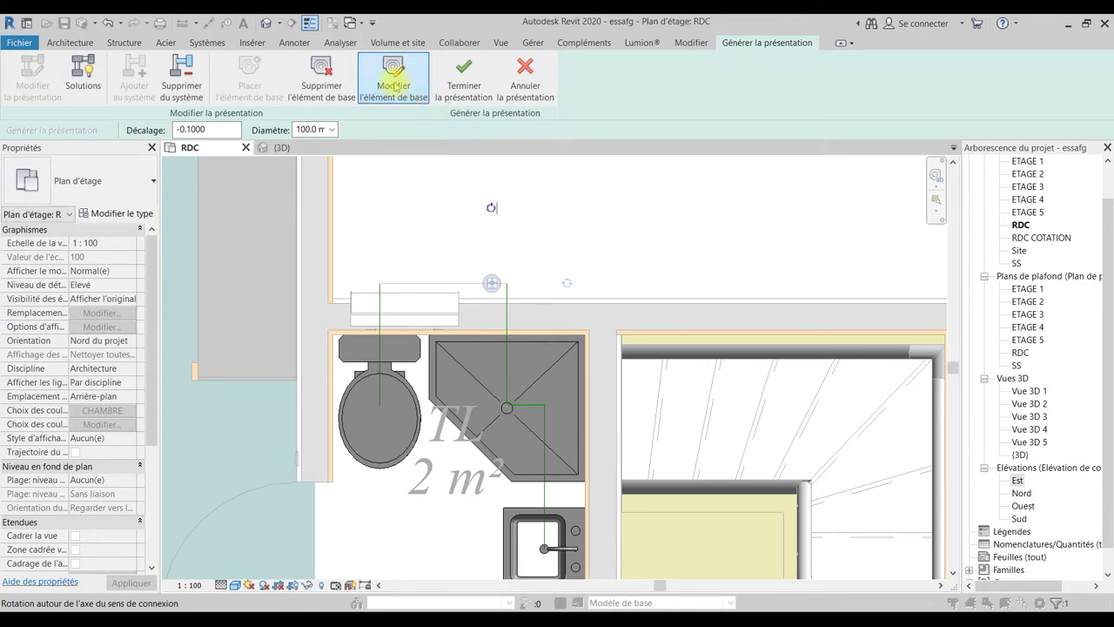
Finish the layout, undo it, then reselect the routing and bring up its solution types.
{"action": "left_click", "coordinate": [467, 90]}
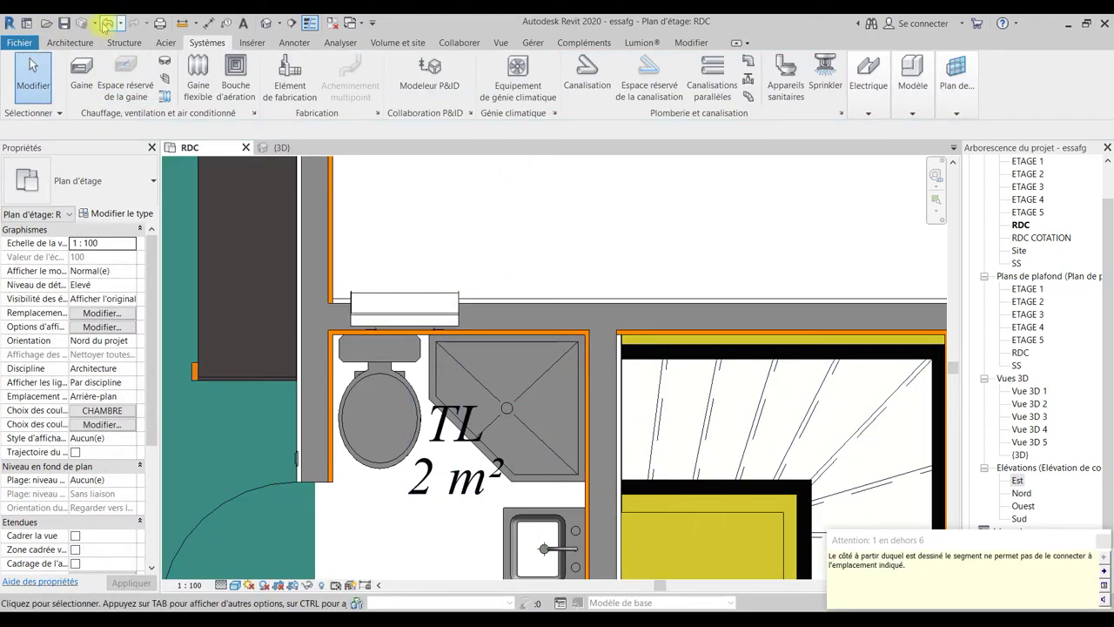
{"action": "left_click", "coordinate": [106, 24]}
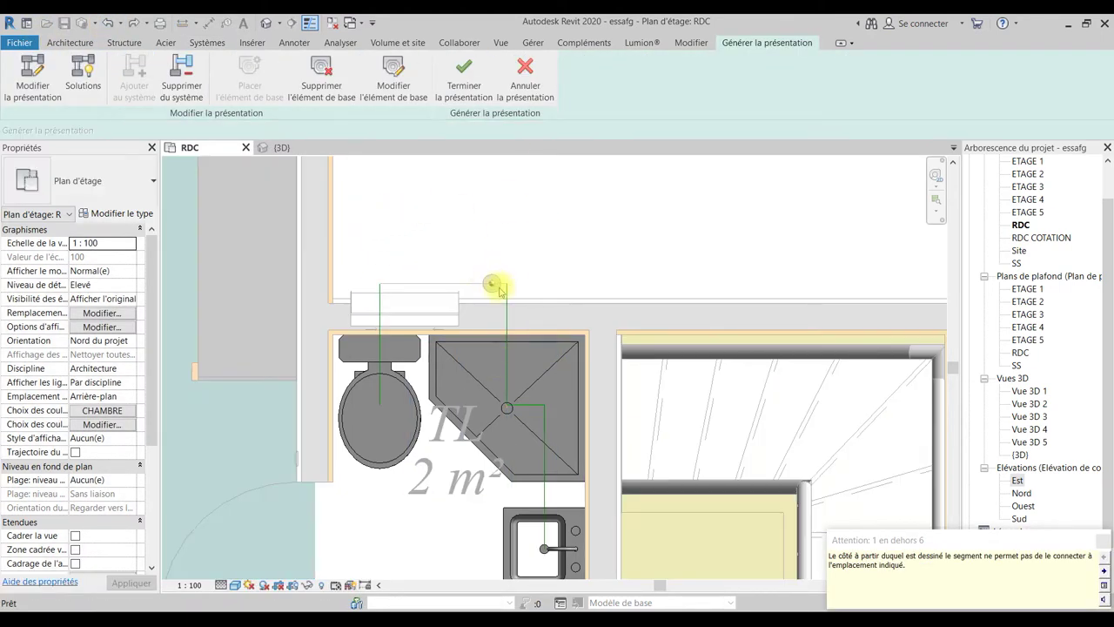
{"action": "left_click", "coordinate": [35, 77]}
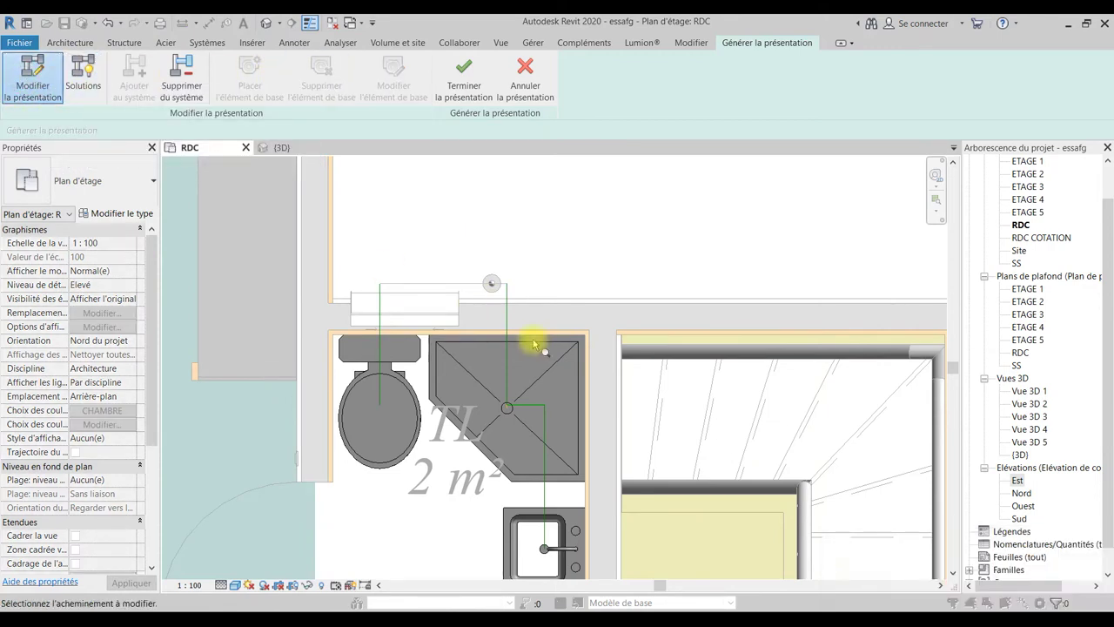
{"action": "left_click", "coordinate": [485, 285]}
{"action": "left_click", "coordinate": [83, 74]}
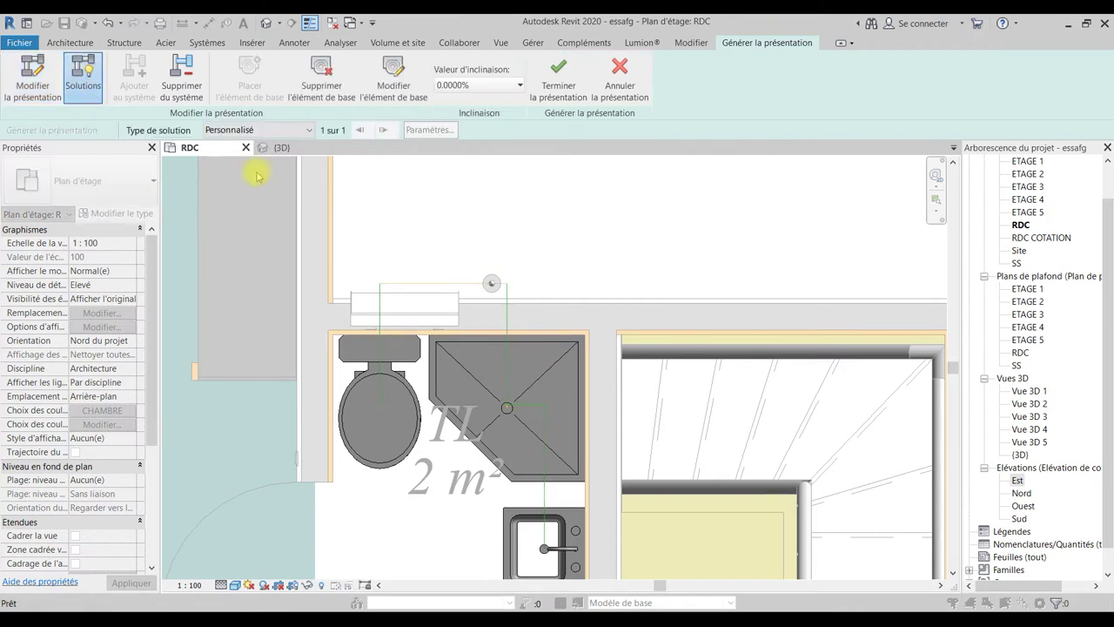
{"action": "left_click", "coordinate": [259, 130]}
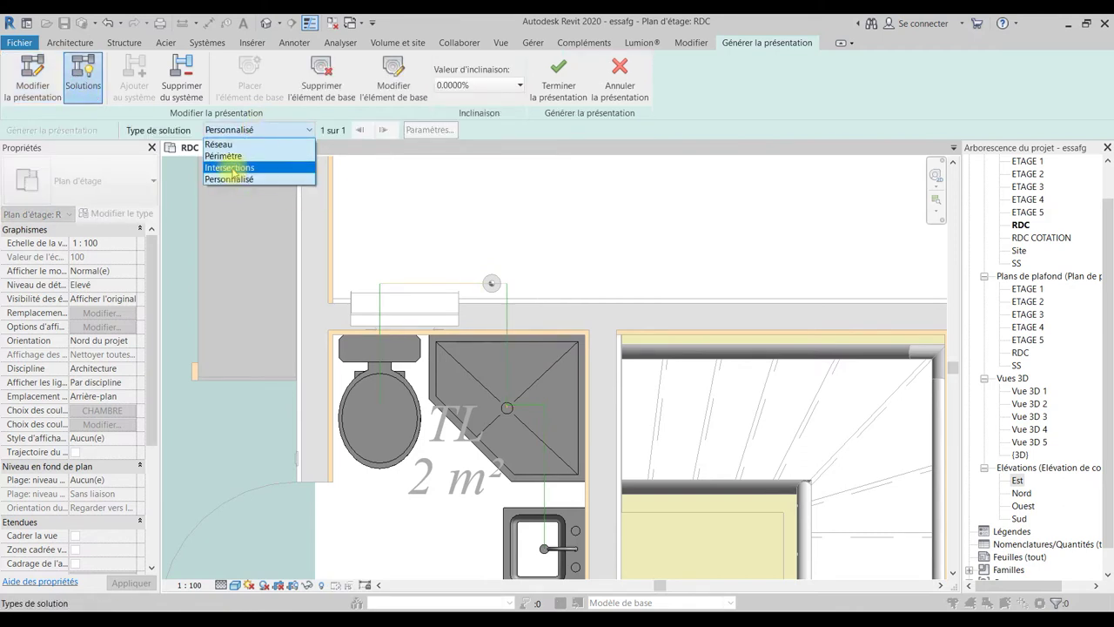
Try the Intersections solution type, cycling through its solutions back to the first.
{"action": "left_click", "coordinate": [233, 169]}
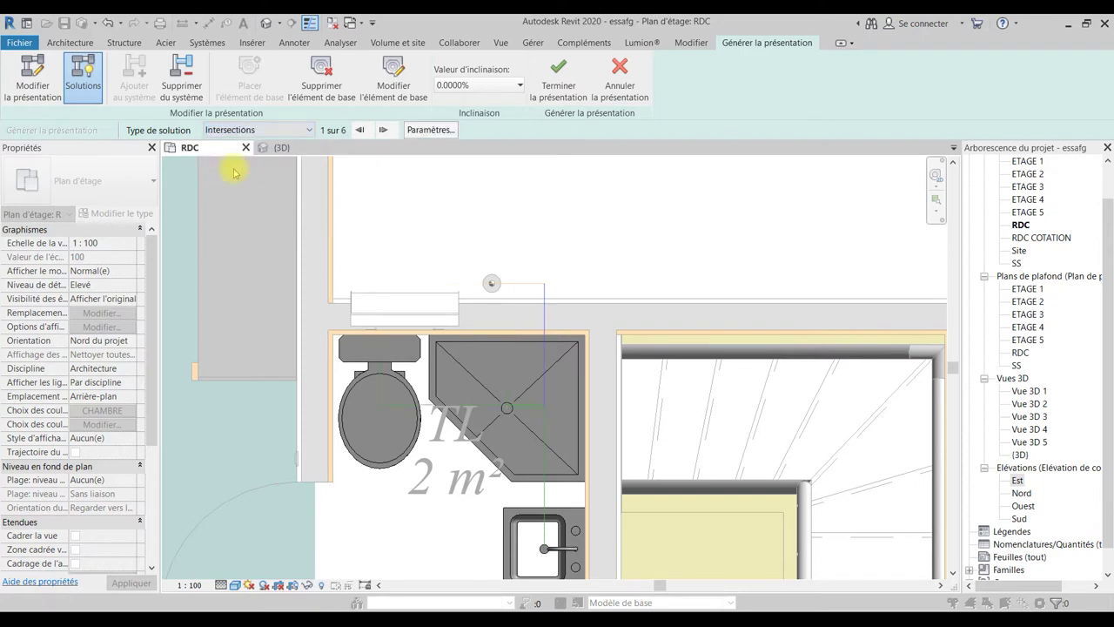
{"action": "left_click", "coordinate": [384, 129]}
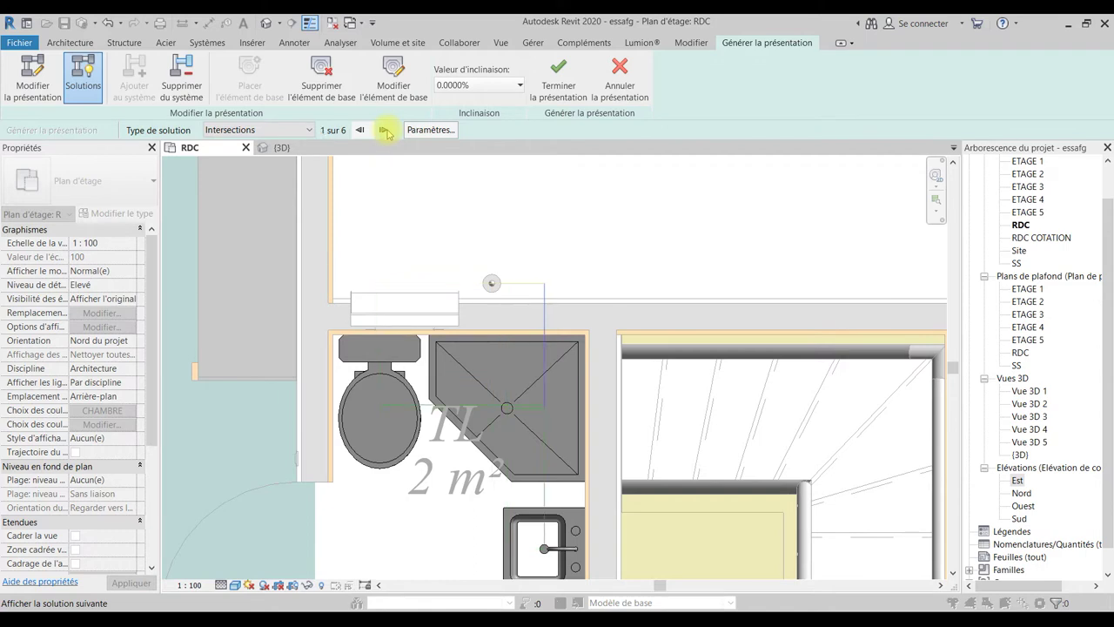
{"action": "left_click", "coordinate": [383, 130]}
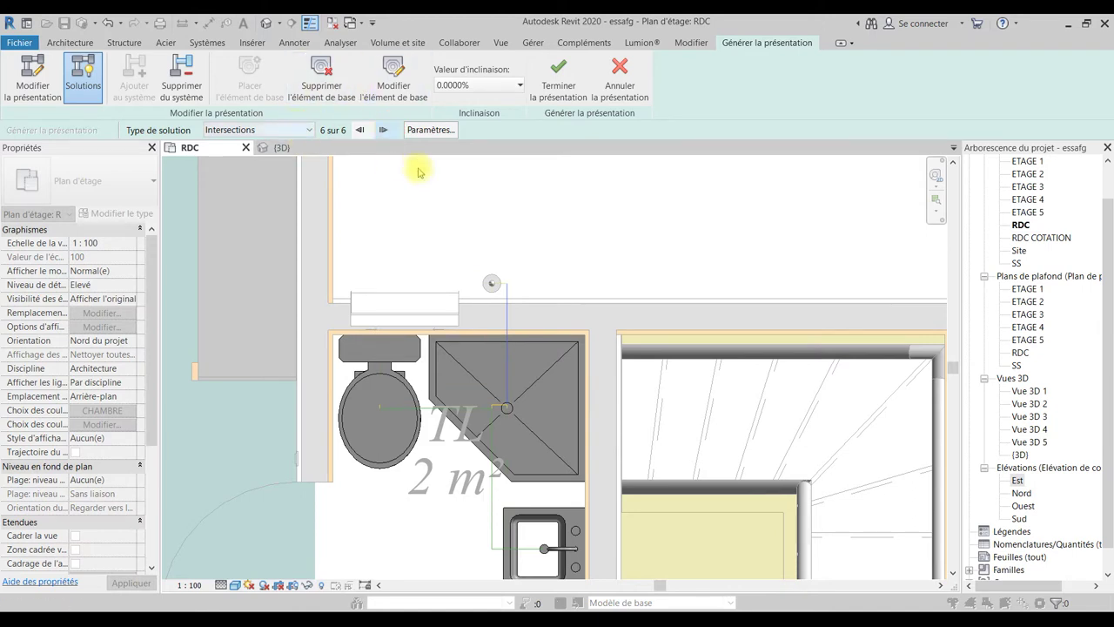
{"action": "left_click", "coordinate": [383, 132]}
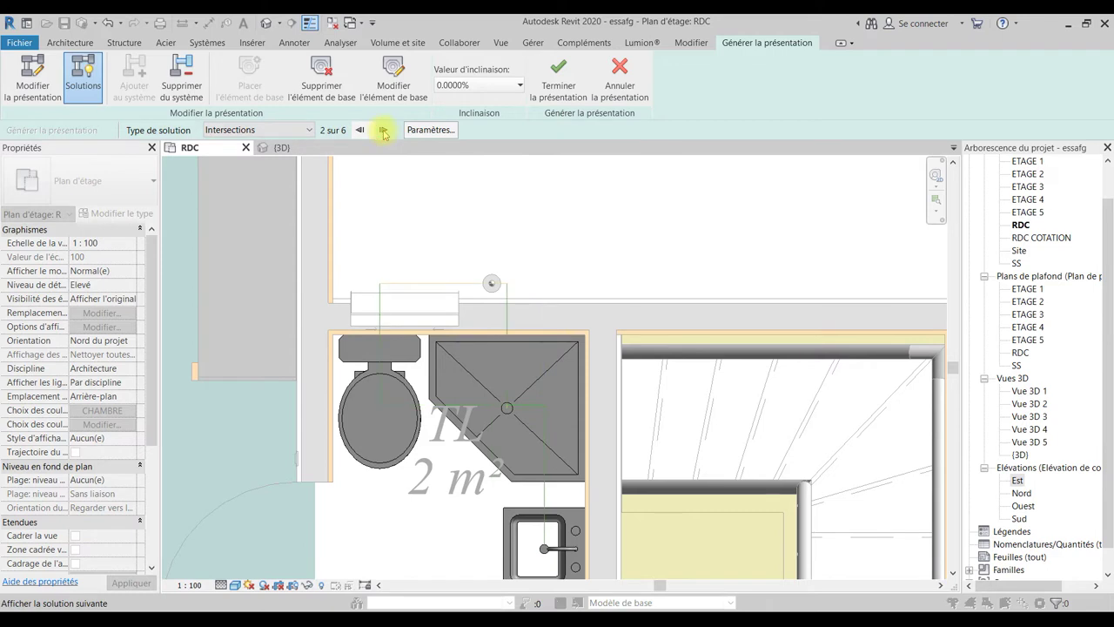
Switch to the Périmètre solution type and step through to its fourth solution.
{"action": "left_click", "coordinate": [296, 129]}
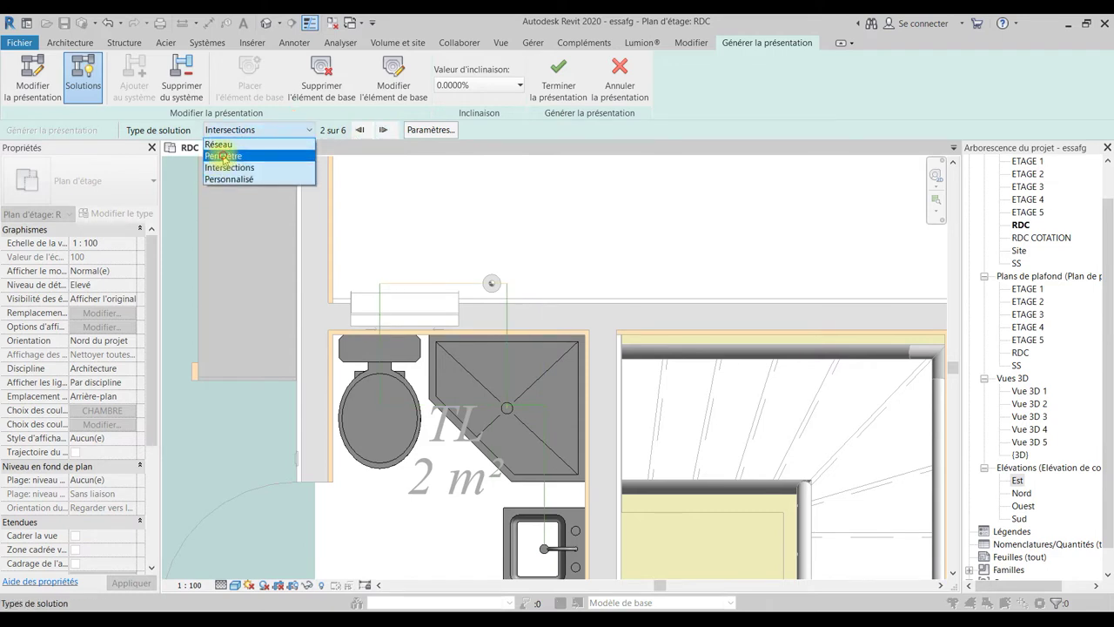
{"action": "left_click", "coordinate": [310, 148]}
{"action": "left_click", "coordinate": [381, 132]}
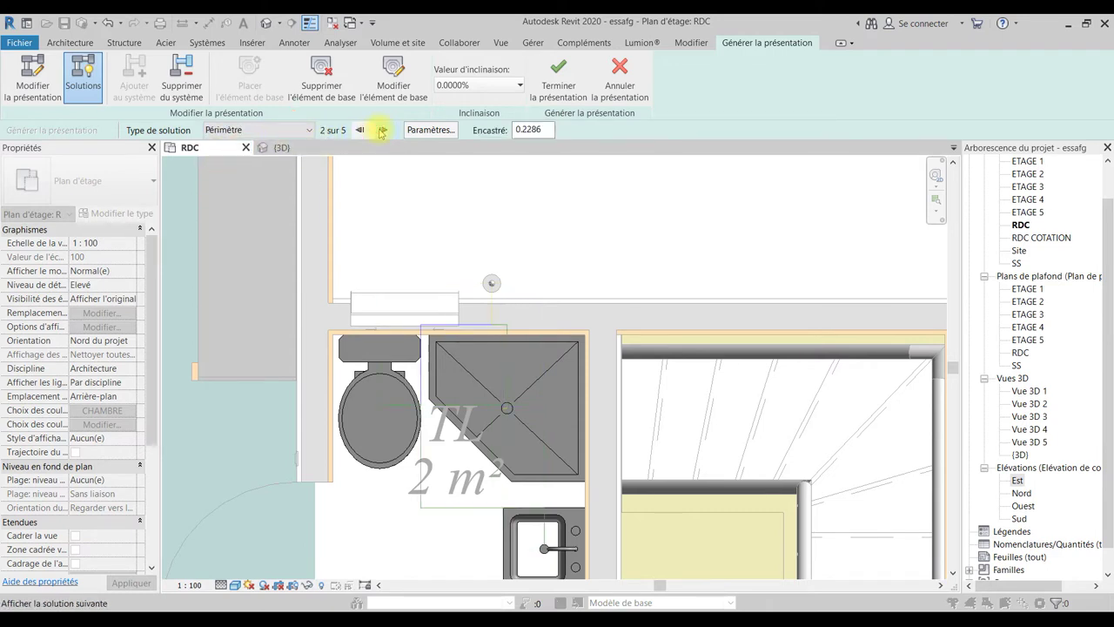
{"action": "left_click", "coordinate": [381, 131]}
{"action": "left_click", "coordinate": [381, 132]}
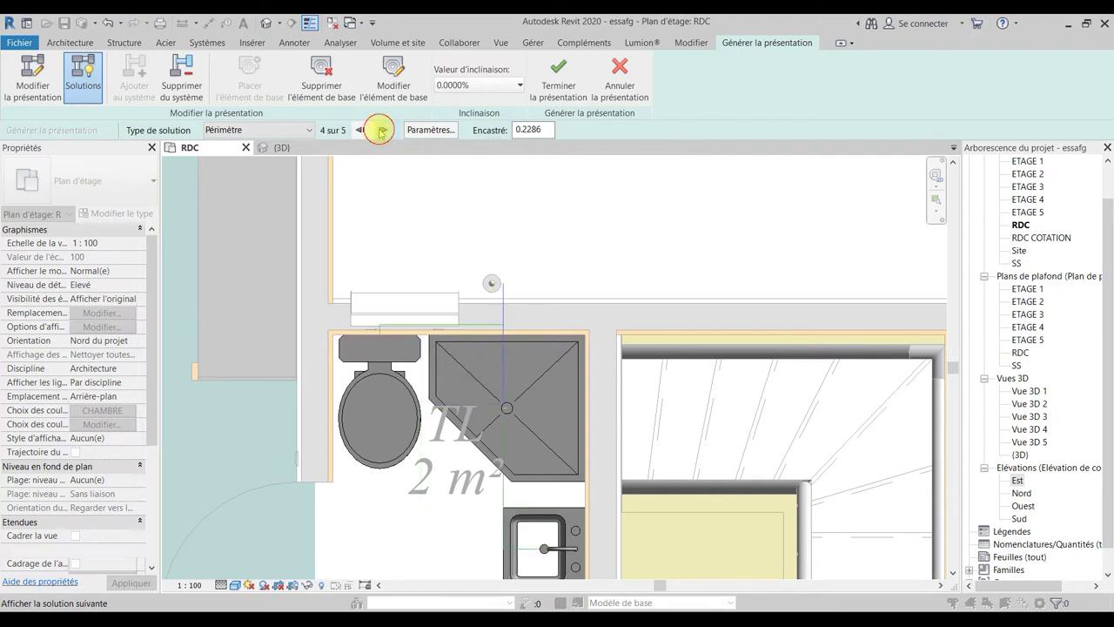
Switch to the Réseau solution type and cycle its solutions back to 1 of 5.
{"action": "left_click", "coordinate": [308, 130]}
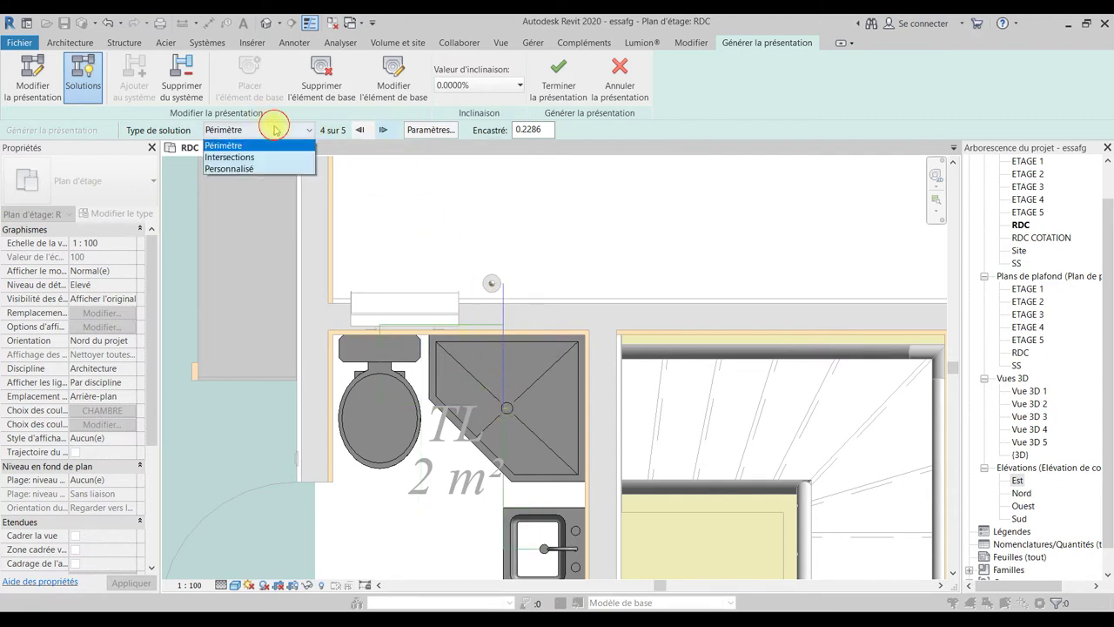
{"action": "left_click", "coordinate": [233, 149]}
{"action": "left_click", "coordinate": [258, 129]}
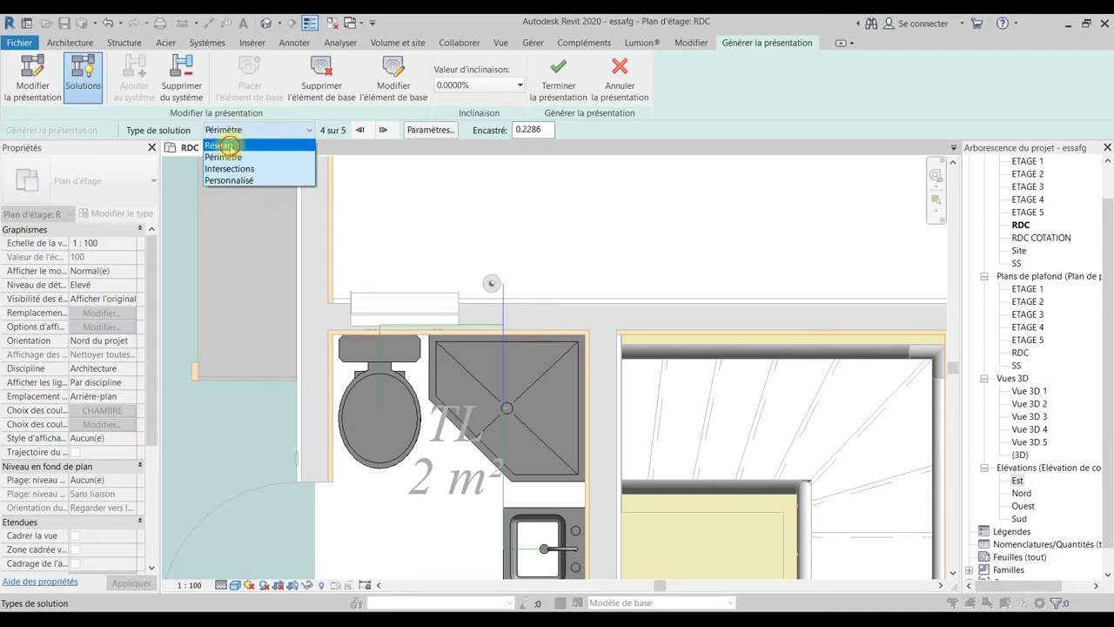
{"action": "left_click", "coordinate": [230, 143]}
{"action": "left_click", "coordinate": [382, 131]}
{"action": "left_click", "coordinate": [382, 130]}
{"action": "left_click", "coordinate": [382, 130]}
{"action": "left_click", "coordinate": [382, 130]}
{"action": "left_click", "coordinate": [382, 131]}
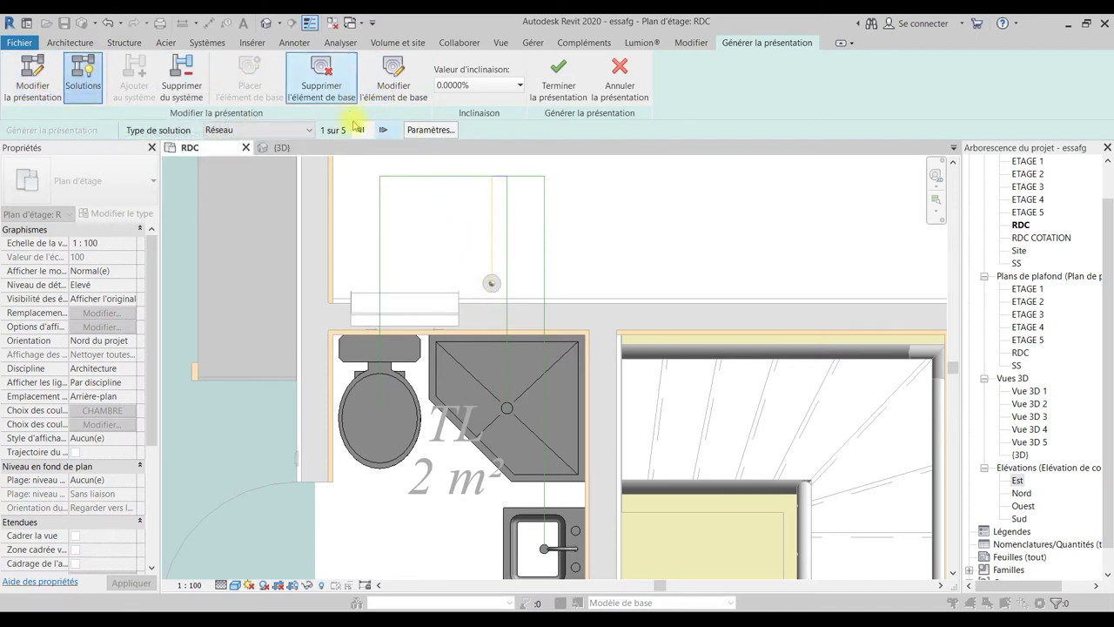
{"action": "left_click", "coordinate": [393, 80]}
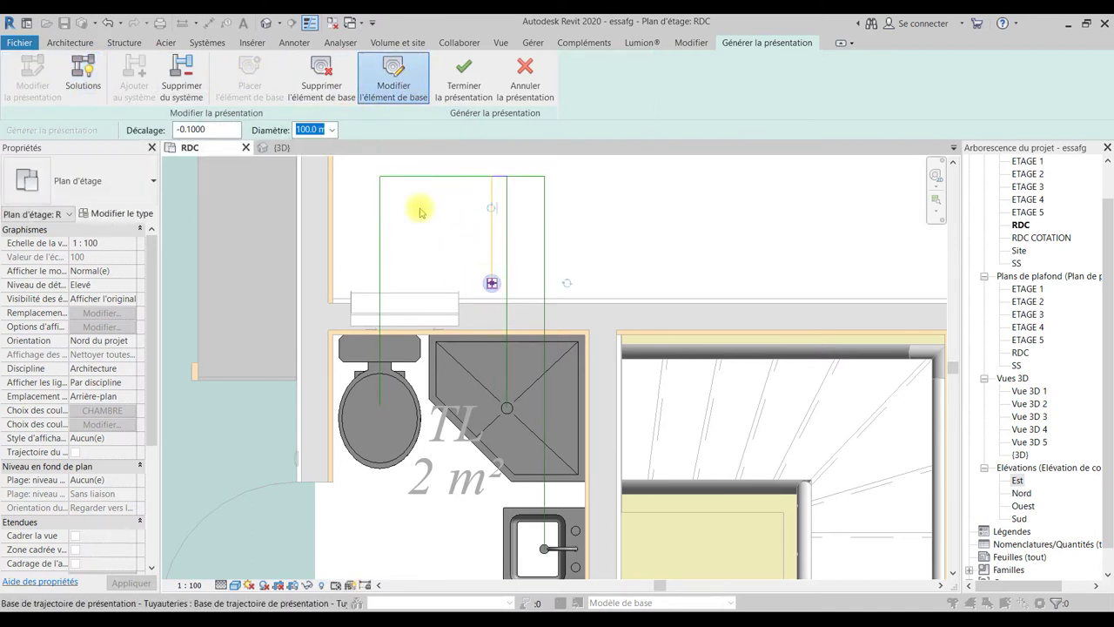
Set the base offset to 0, finish the layout, undo it, and reopen the routing solutions.
{"action": "type", "text": "0"}
{"action": "key", "text": "Return"}
{"action": "left_click", "coordinate": [464, 90]}
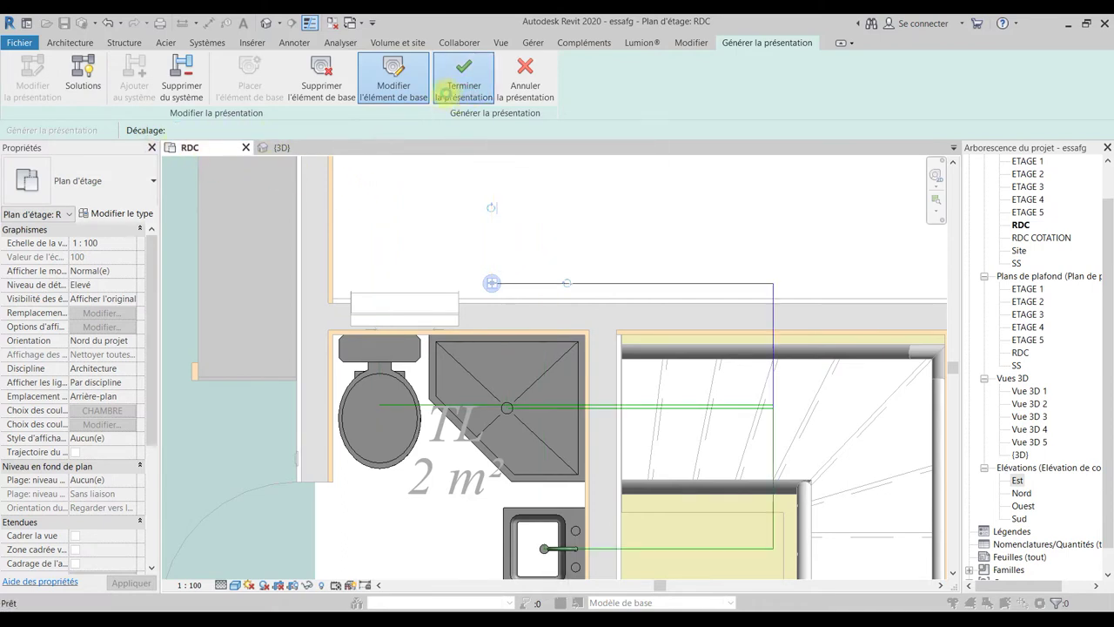
{"action": "left_click", "coordinate": [113, 24]}
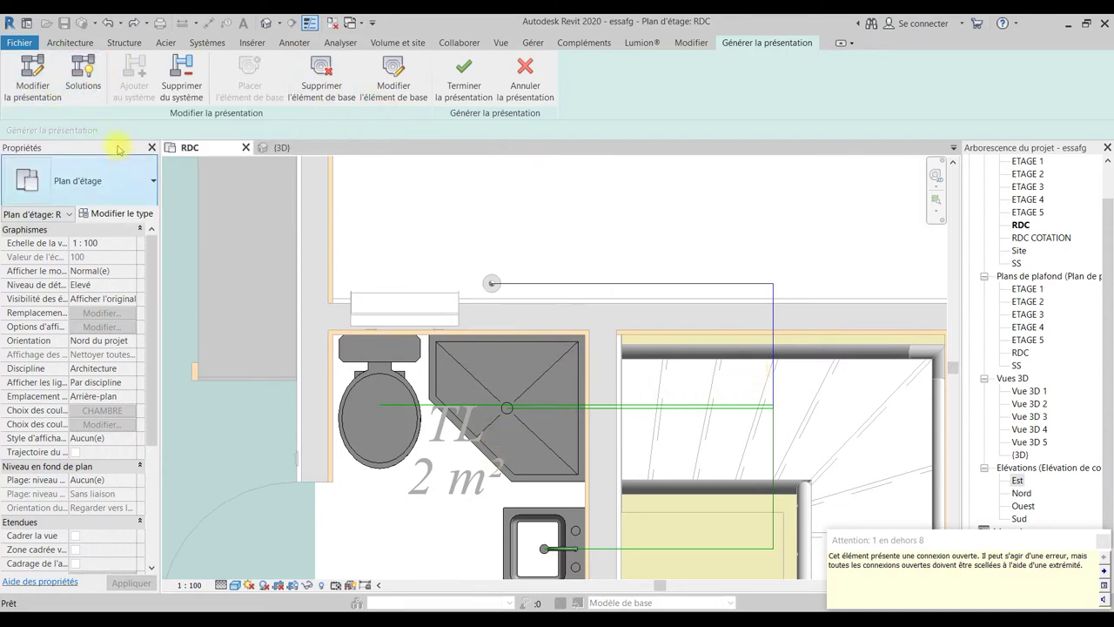
{"action": "left_click", "coordinate": [93, 91]}
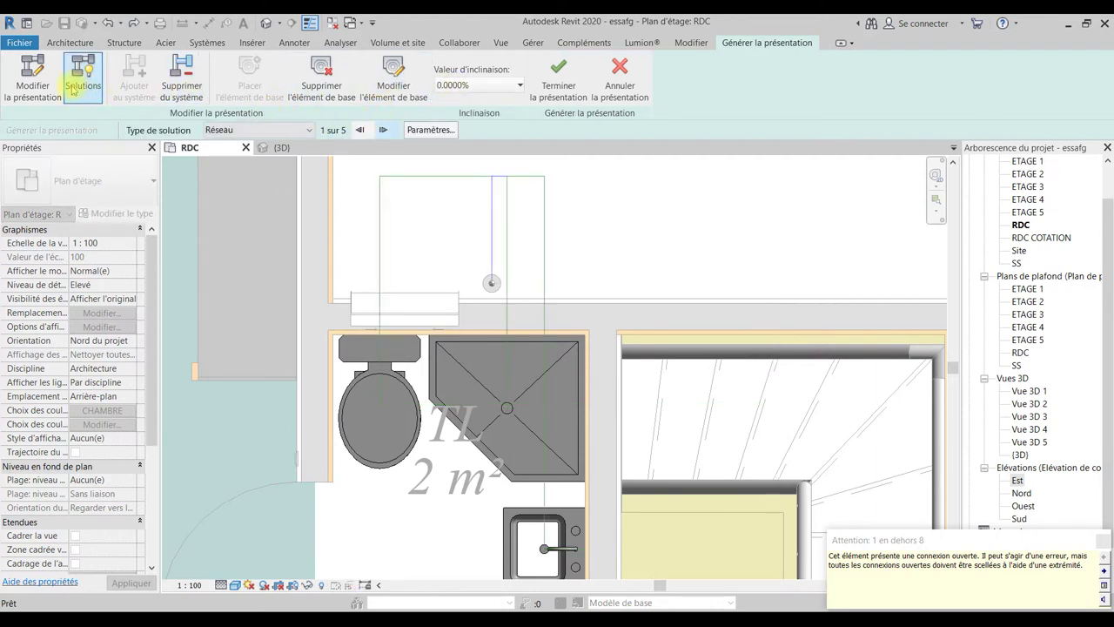
Shift the vertical layout line beside the shower to the right.
{"action": "left_click", "coordinate": [32, 83]}
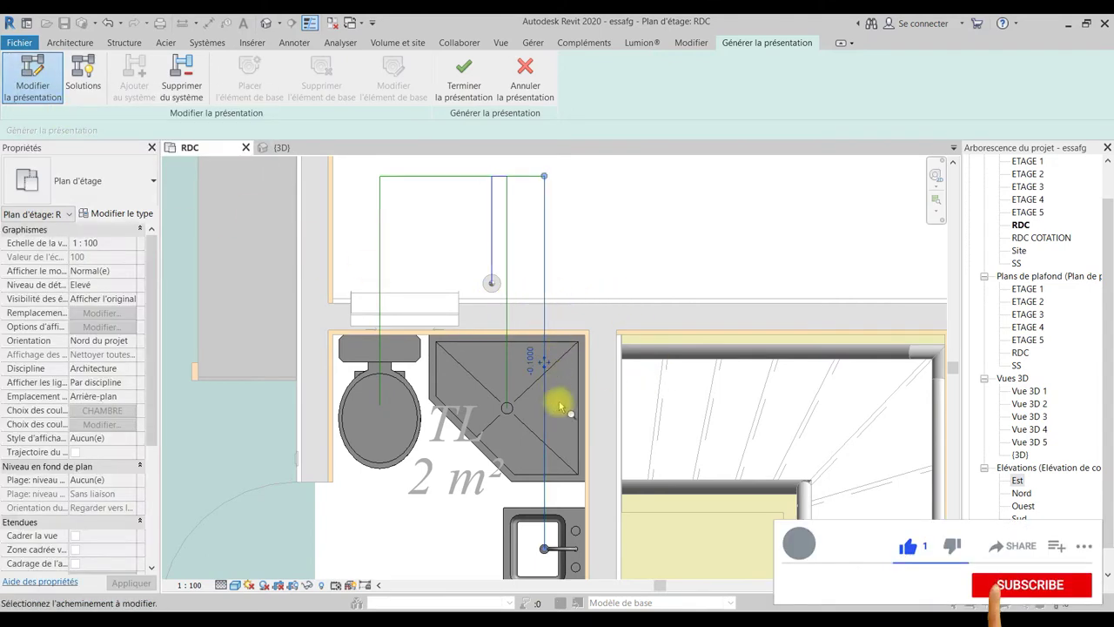
{"action": "left_click", "coordinate": [539, 370]}
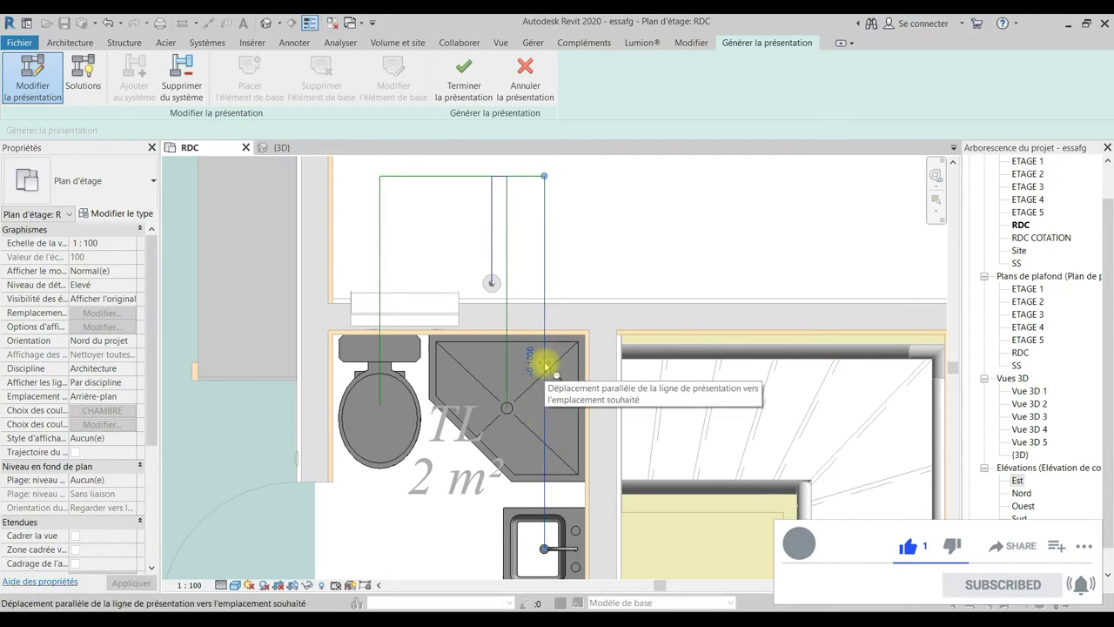
{"action": "middle_click_drag", "start_coordinate": [545, 365], "coordinate": [527, 292]}
{"action": "left_click_drag", "start_coordinate": [527, 289], "coordinate": [577, 301]}
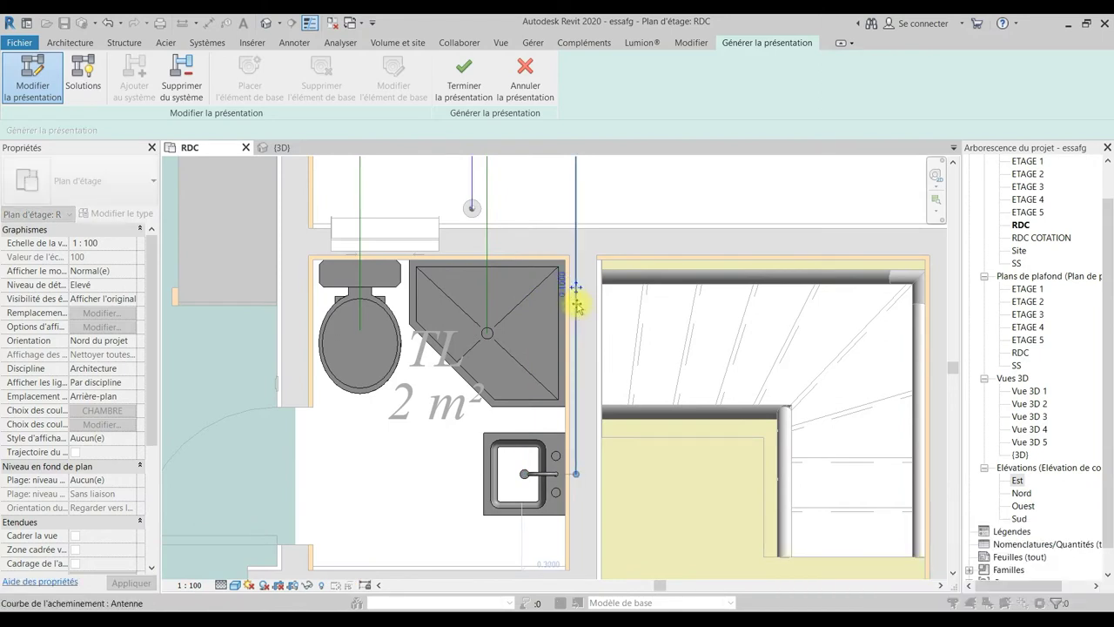
{"action": "middle_click_drag", "start_coordinate": [589, 304], "coordinate": [621, 403]}
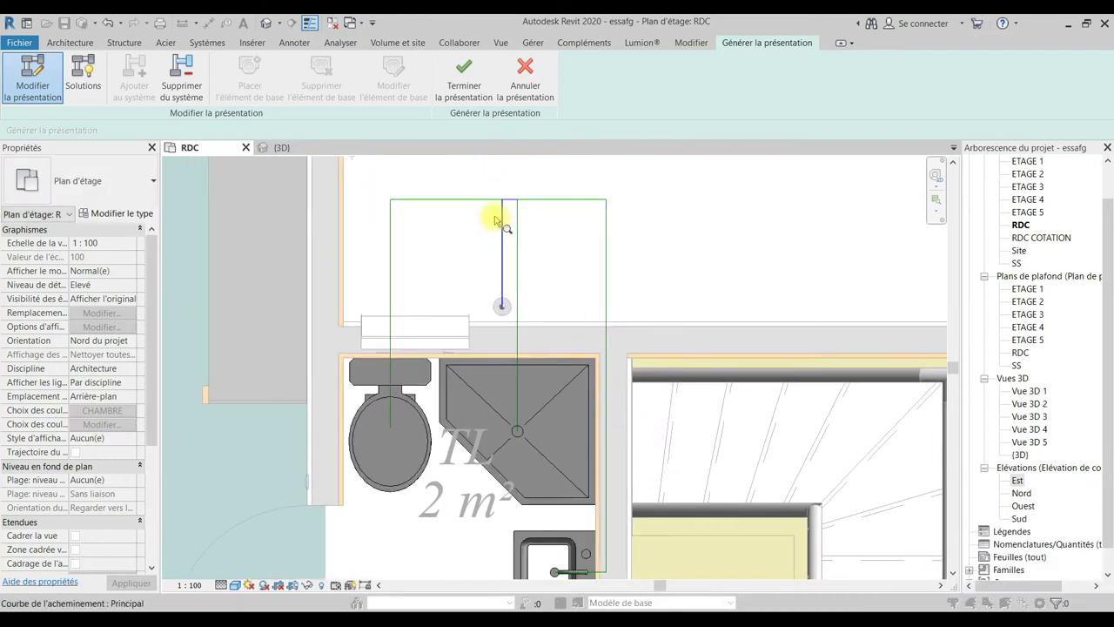
Lower the top horizontal layout segments toward the window.
{"action": "left_click", "coordinate": [445, 199]}
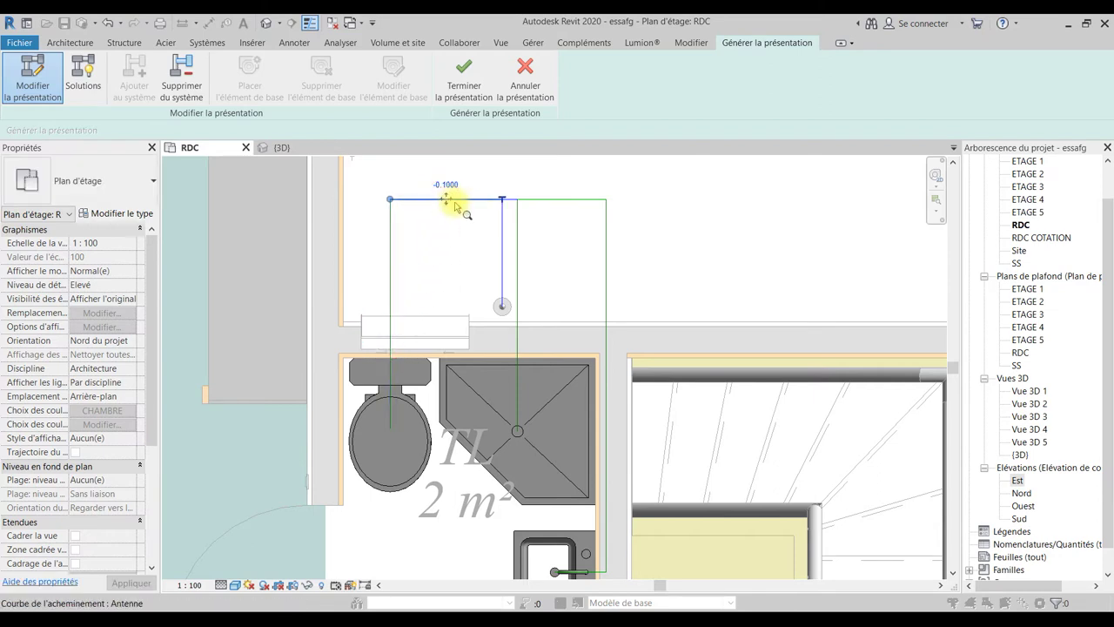
{"action": "left_click_drag", "start_coordinate": [443, 315], "coordinate": [454, 349]}
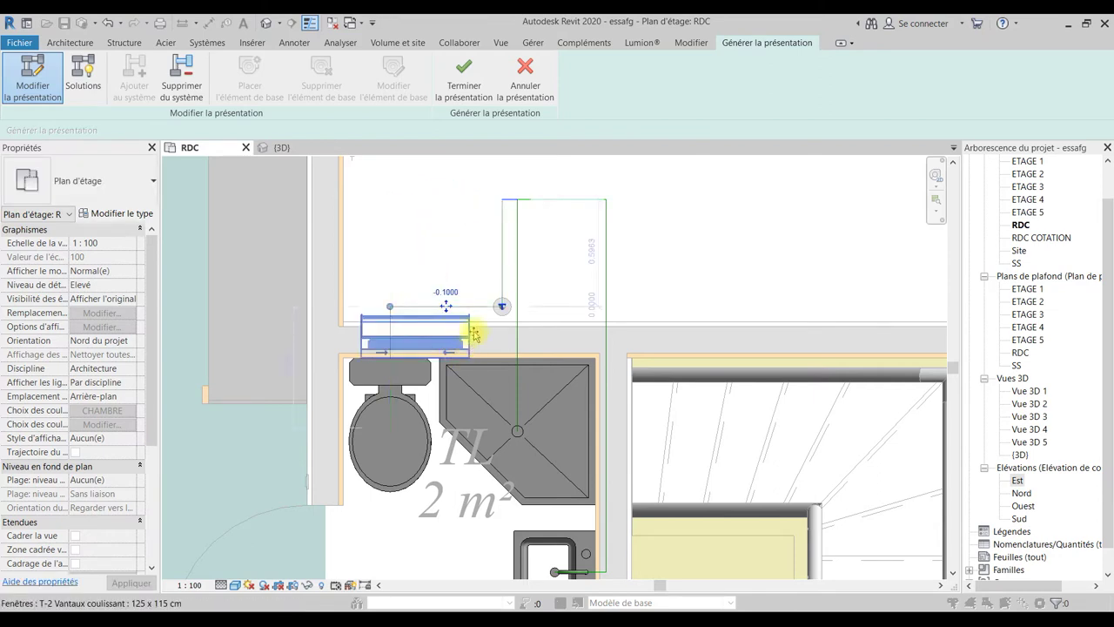
{"action": "left_click", "coordinate": [461, 296]}
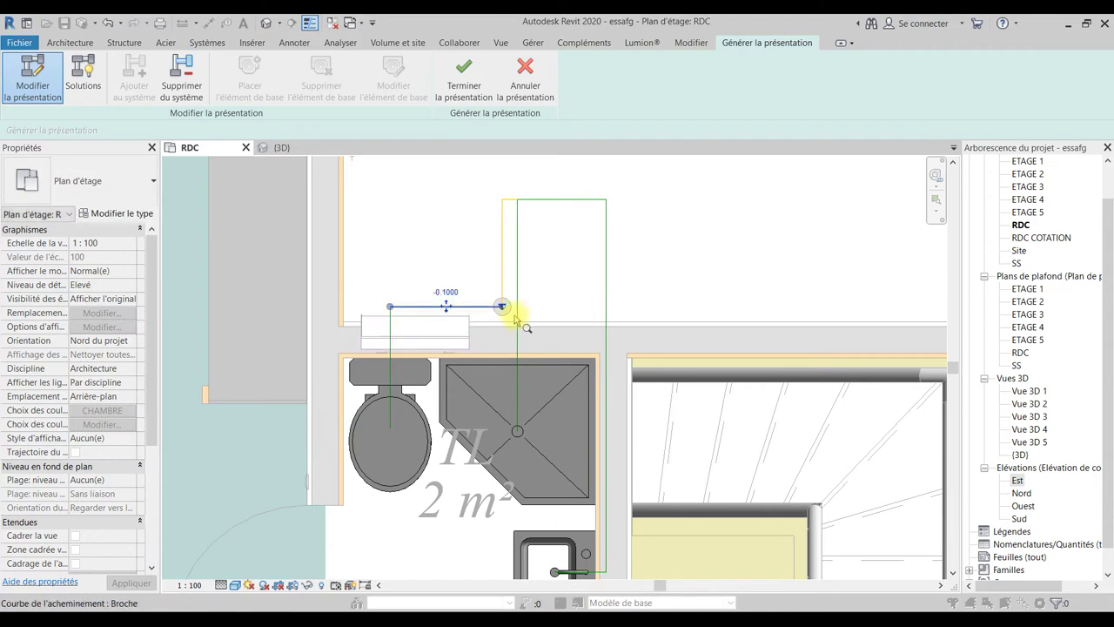
{"action": "left_click_drag", "start_coordinate": [563, 202], "coordinate": [558, 340]}
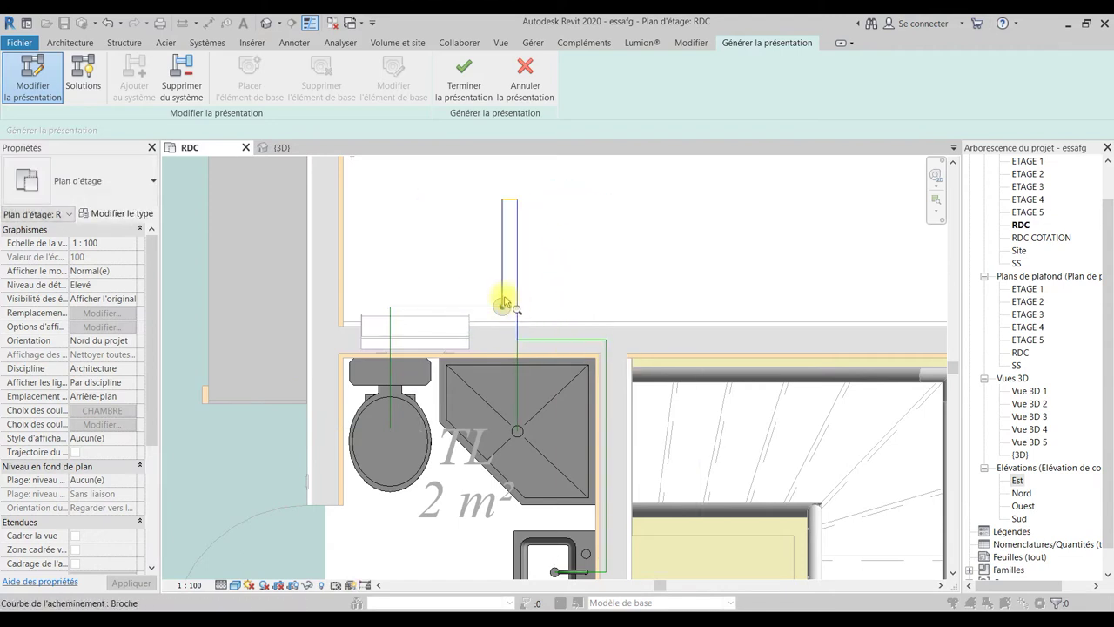
{"action": "left_click_drag", "start_coordinate": [453, 307], "coordinate": [450, 340]}
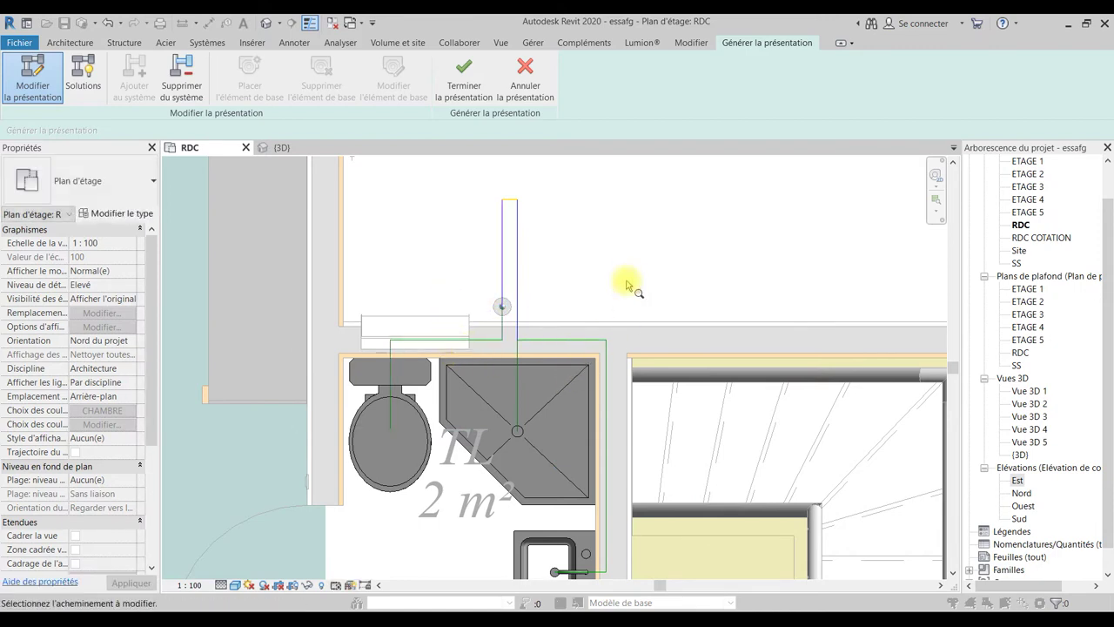
{"action": "mouse_move", "coordinate": [510, 207]}
{"action": "left_mouse_down"}
{"action": "mouse_move", "coordinate": [517, 357]}
{"action": "mouse_move", "coordinate": [520, 347]}
{"action": "left_mouse_up"}
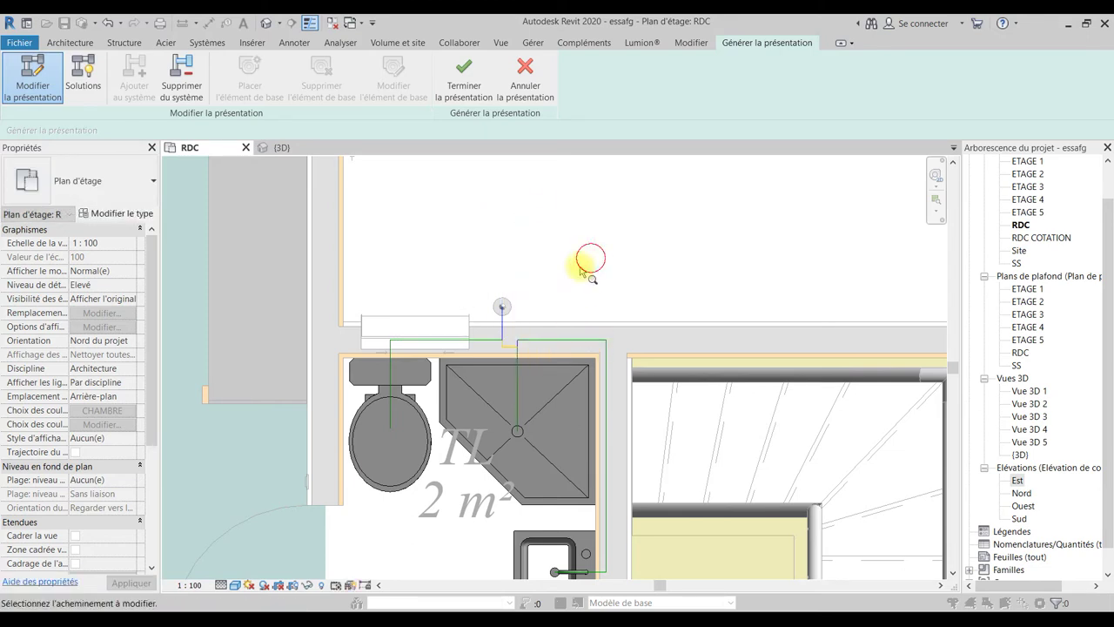
{"action": "scroll", "coordinate": [507, 348], "scroll_direction": "up", "scroll_amount": 2}
{"action": "scroll", "coordinate": [526, 364], "scroll_direction": "up", "scroll_amount": 4}
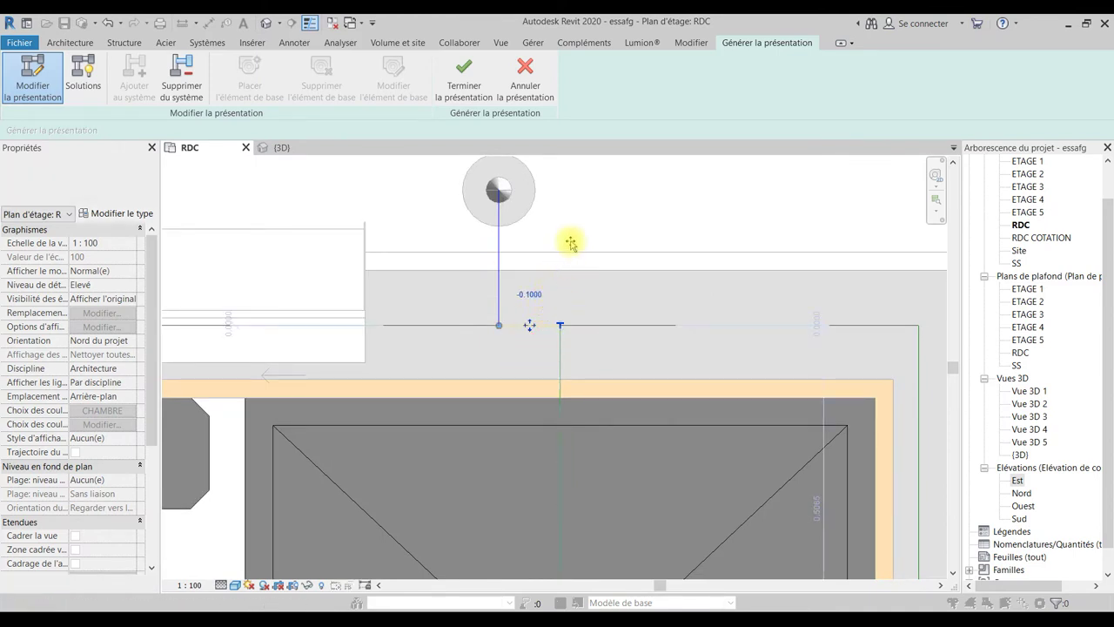
{"action": "left_click", "coordinate": [560, 310]}
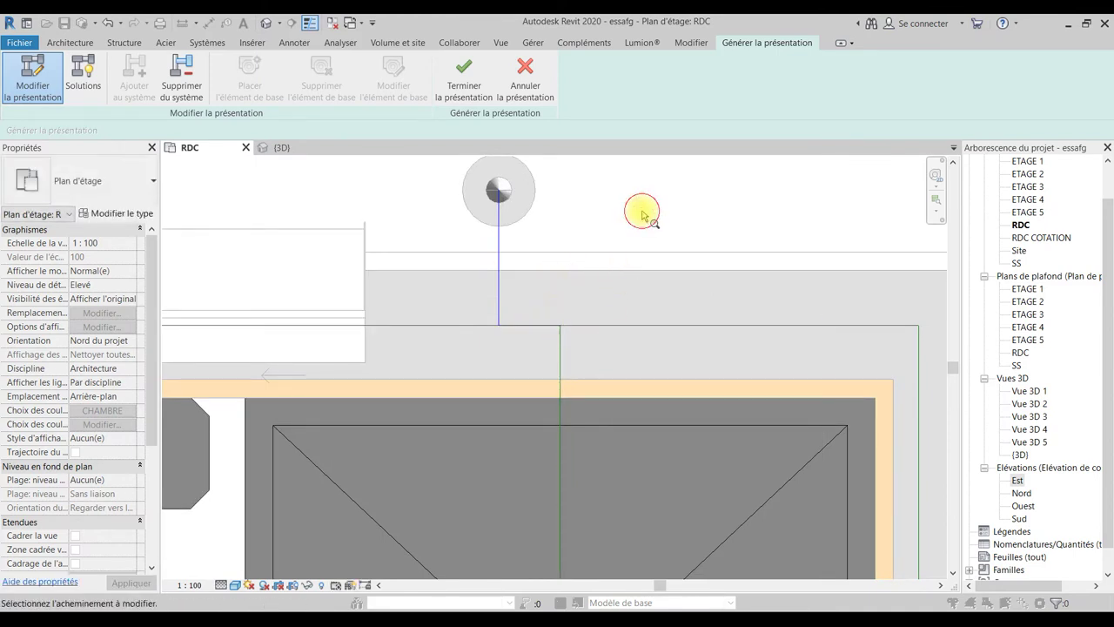
Zoom out to the whole bathroom and finish the piping layout.
{"action": "scroll", "coordinate": [642, 214], "scroll_direction": "down", "scroll_amount": 3}
{"action": "scroll", "coordinate": [666, 365], "scroll_direction": "down", "scroll_amount": 2}
{"action": "middle_click_drag", "start_coordinate": [667, 366], "coordinate": [502, 301]}
{"action": "scroll", "coordinate": [502, 305], "scroll_direction": "down", "scroll_amount": 2}
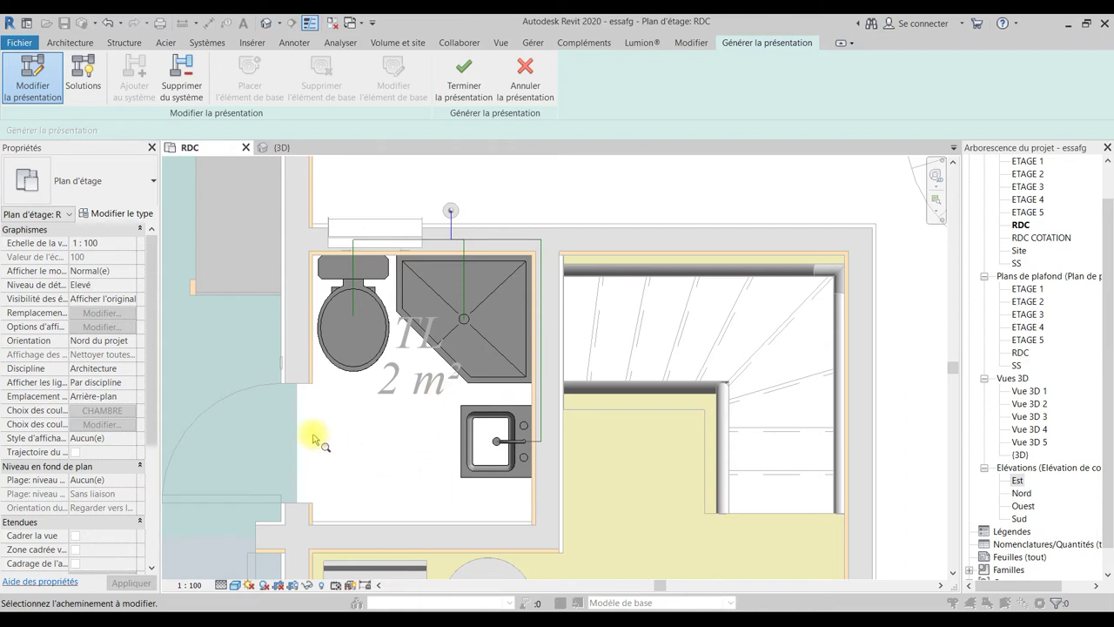
{"action": "left_click", "coordinate": [465, 78]}
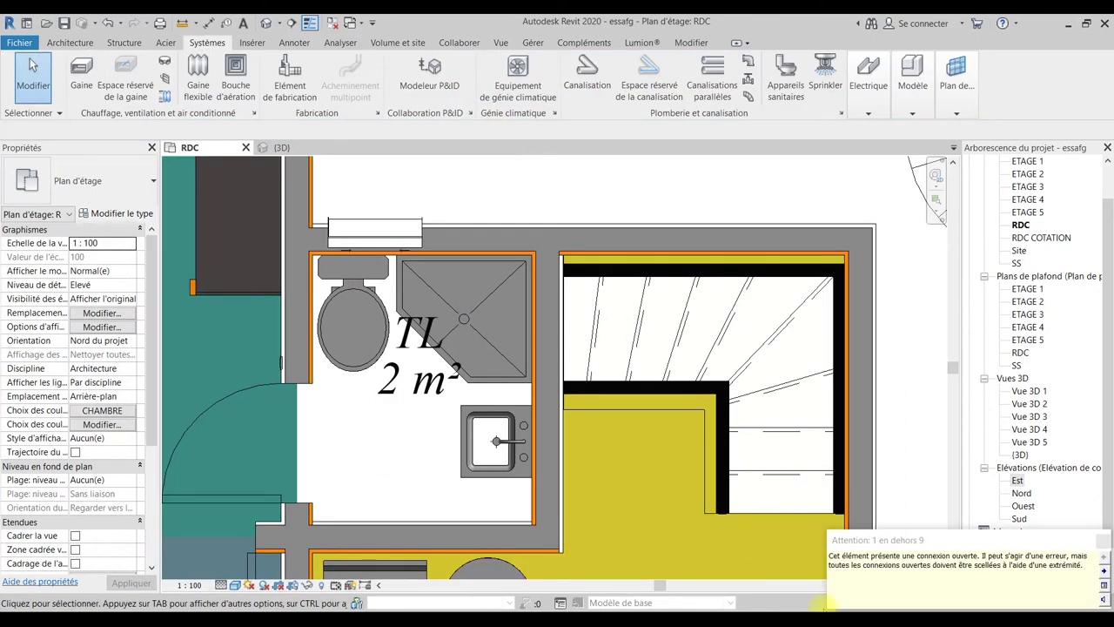
Open the {3D} view and orbit to a low angle on the bathroom.
{"action": "left_click", "coordinate": [279, 148]}
{"action": "scroll", "coordinate": [514, 462], "scroll_direction": "down", "scroll_amount": 5}
{"action": "mouse_move", "coordinate": [667, 446]}
{"action": "middle_mouse_down", "text": "shift"}
{"action": "mouse_move", "coordinate": [746, 537]}
{"action": "mouse_move", "coordinate": [629, 510]}
{"action": "middle_mouse_up", "text": "shift"}
{"action": "scroll", "coordinate": [479, 497], "scroll_direction": "up", "scroll_amount": 2}
{"action": "scroll", "coordinate": [469, 466], "scroll_direction": "up", "scroll_amount": 3}
{"action": "mouse_move", "coordinate": [468, 466]}
{"action": "middle_mouse_down", "text": "shift"}
{"action": "mouse_move", "coordinate": [423, 410]}
{"action": "mouse_move", "coordinate": [540, 514]}
{"action": "middle_mouse_up", "text": "shift"}
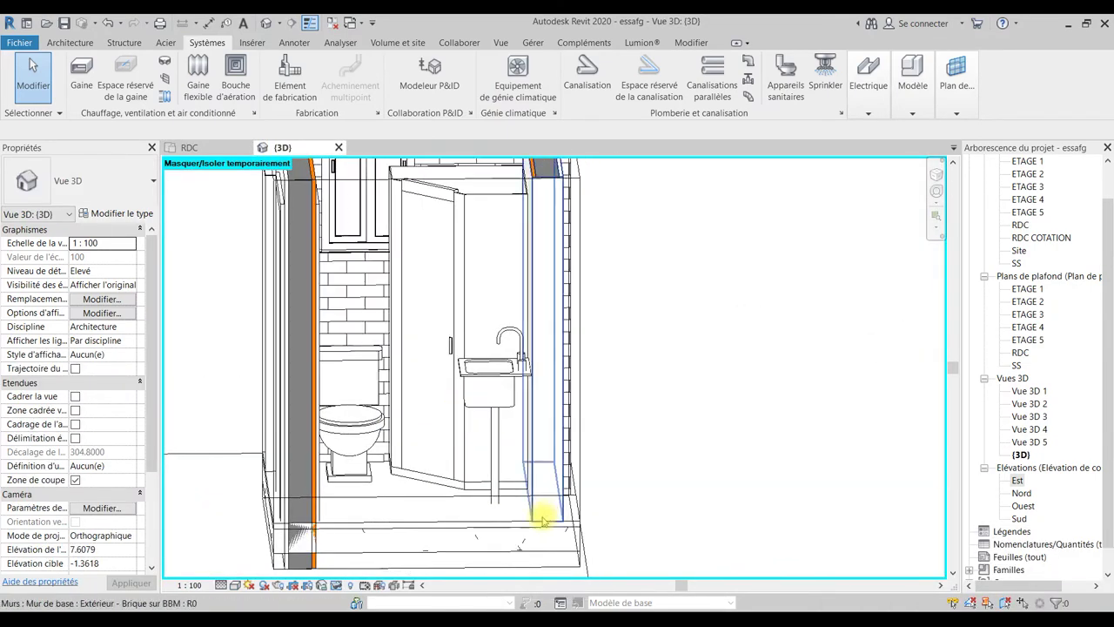
{"action": "mouse_move", "coordinate": [529, 442]}
{"action": "middle_mouse_down", "text": "shift"}
{"action": "mouse_move", "coordinate": [374, 448]}
{"action": "mouse_move", "coordinate": [535, 517]}
{"action": "mouse_move", "coordinate": [508, 489]}
{"action": "mouse_move", "coordinate": [398, 497]}
{"action": "mouse_move", "coordinate": [682, 527]}
{"action": "middle_mouse_up", "text": "shift"}
{"action": "scroll", "coordinate": [681, 528], "scroll_direction": "down", "scroll_amount": 2}
{"action": "scroll", "coordinate": [671, 522], "scroll_direction": "up", "scroll_amount": 3}
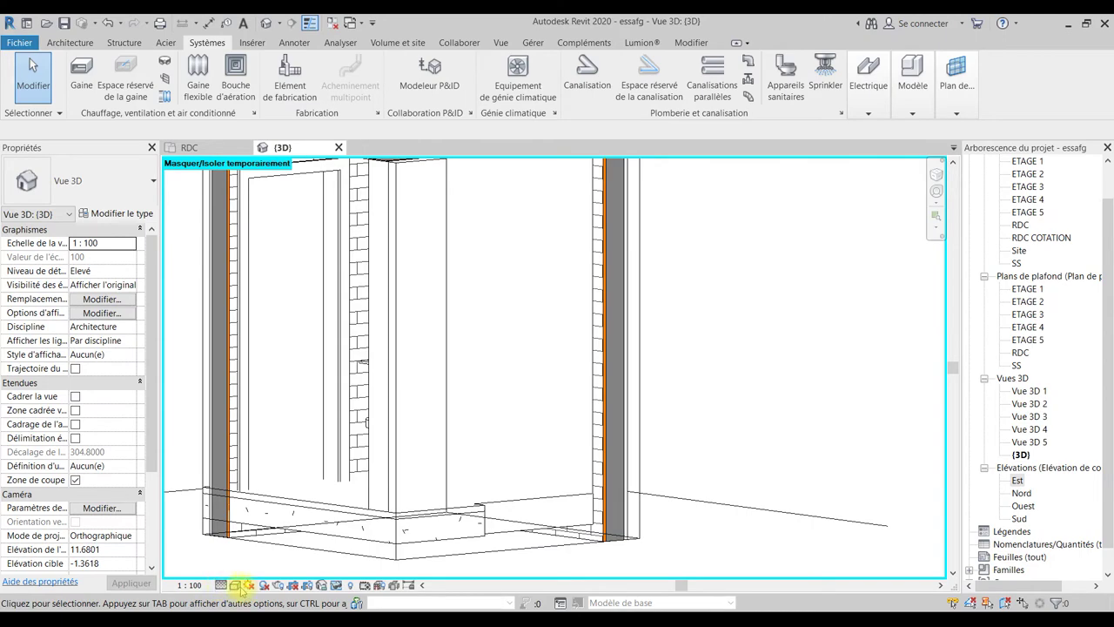
Switch the visual style to Image filaire and orbit to see pipes under the fixtures.
{"action": "left_click", "coordinate": [236, 585]}
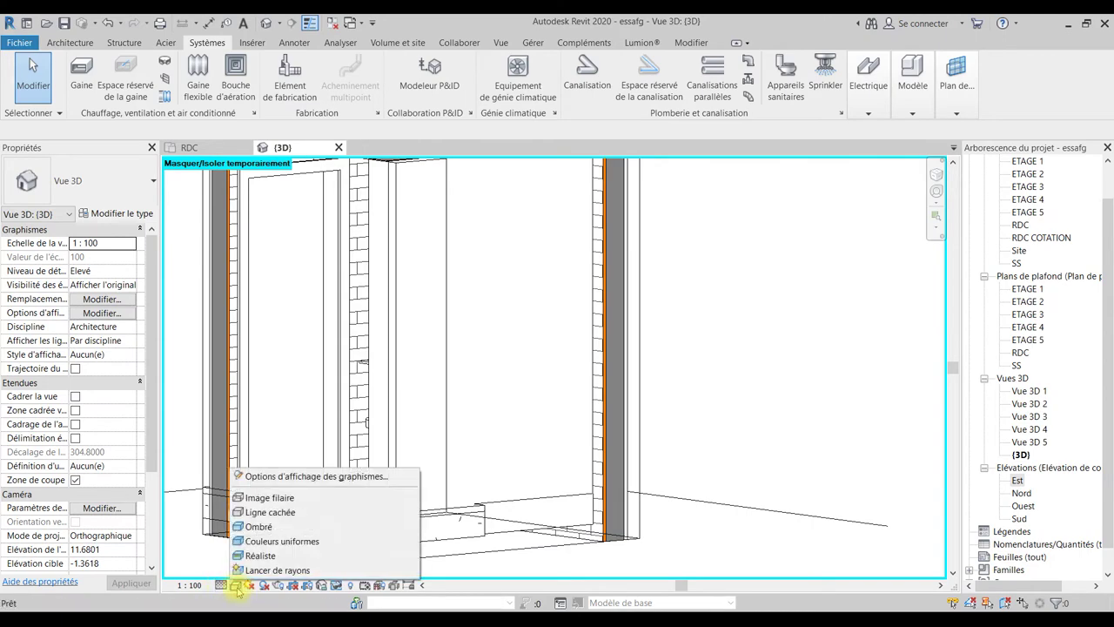
{"action": "left_click", "coordinate": [250, 497]}
{"action": "mouse_move", "coordinate": [293, 496]}
{"action": "middle_mouse_down", "text": "shift"}
{"action": "mouse_move", "coordinate": [615, 442]}
{"action": "mouse_move", "coordinate": [510, 460]}
{"action": "mouse_move", "coordinate": [373, 529]}
{"action": "mouse_move", "coordinate": [487, 542]}
{"action": "mouse_move", "coordinate": [458, 515]}
{"action": "mouse_move", "coordinate": [412, 496]}
{"action": "mouse_move", "coordinate": [405, 534]}
{"action": "mouse_move", "coordinate": [440, 569]}
{"action": "mouse_move", "coordinate": [564, 470]}
{"action": "middle_mouse_up", "text": "shift"}
{"action": "scroll", "coordinate": [533, 440], "scroll_direction": "up", "scroll_amount": 2}
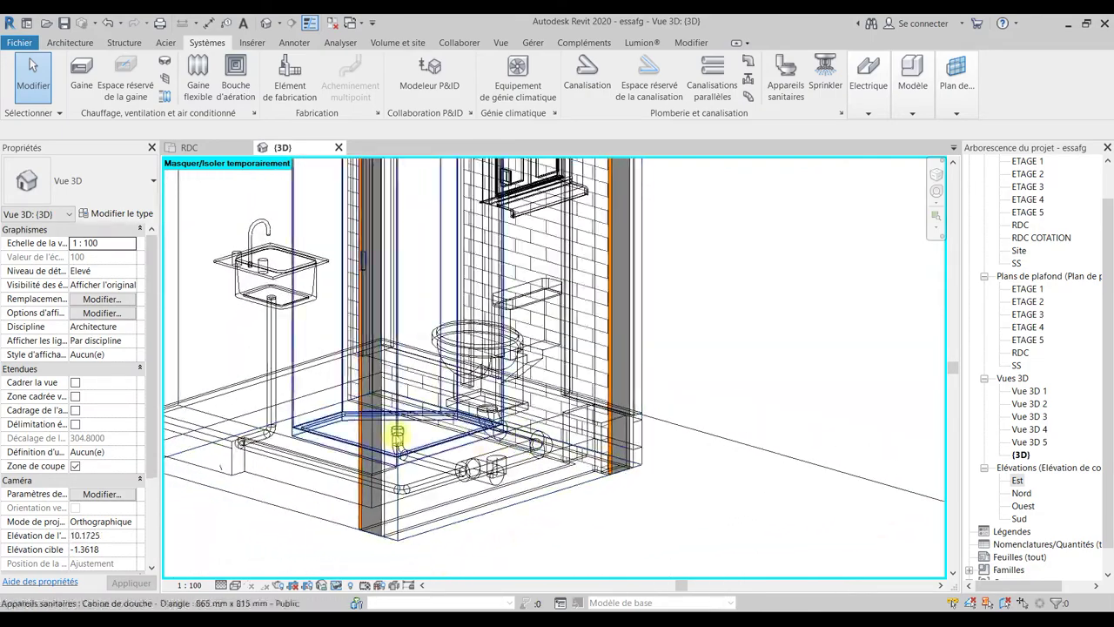
{"action": "mouse_move", "coordinate": [386, 430]}
{"action": "middle_mouse_down"}
{"action": "mouse_move", "coordinate": [596, 527]}
{"action": "mouse_move", "coordinate": [484, 517]}
{"action": "middle_mouse_up"}
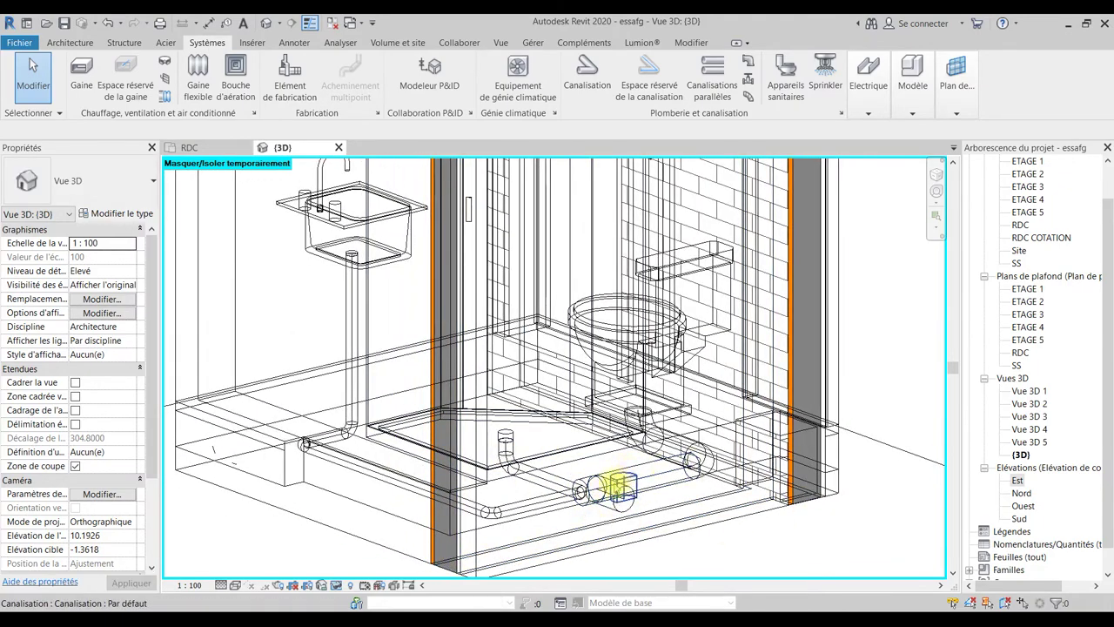
{"action": "mouse_move", "coordinate": [585, 352]}
{"action": "middle_mouse_down", "text": "shift"}
{"action": "mouse_move", "coordinate": [529, 552]}
{"action": "mouse_move", "coordinate": [507, 476]}
{"action": "mouse_move", "coordinate": [390, 517]}
{"action": "mouse_move", "coordinate": [298, 493]}
{"action": "mouse_move", "coordinate": [281, 391]}
{"action": "mouse_move", "coordinate": [430, 435]}
{"action": "mouse_move", "coordinate": [641, 447]}
{"action": "mouse_move", "coordinate": [671, 490]}
{"action": "middle_mouse_up", "text": "shift"}
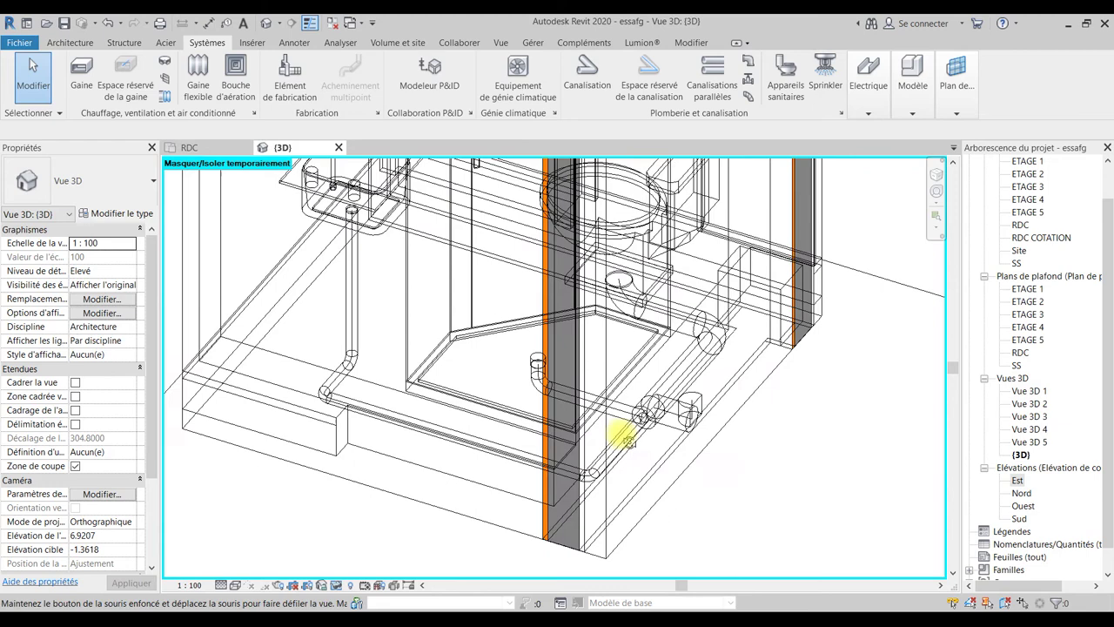
Set the 3D view's discipline to Plomberie.
{"action": "left_click", "coordinate": [128, 327]}
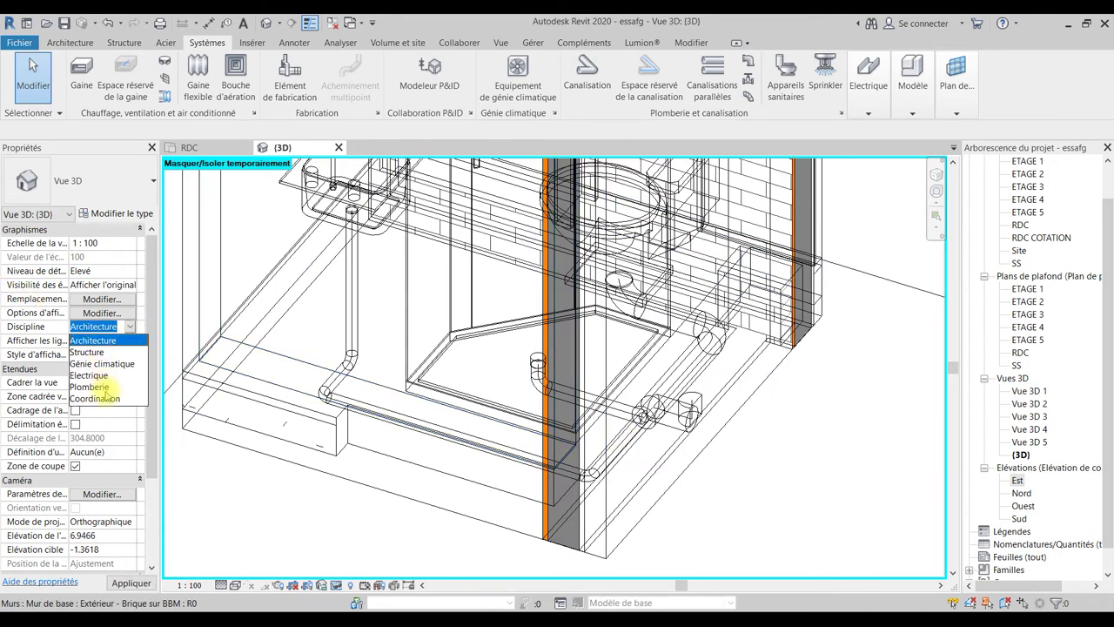
{"action": "left_click", "coordinate": [100, 388]}
{"action": "mouse_move", "coordinate": [758, 423]}
{"action": "middle_mouse_down", "text": "shift"}
{"action": "mouse_move", "coordinate": [721, 480]}
{"action": "mouse_move", "coordinate": [658, 507]}
{"action": "middle_mouse_up", "text": "shift"}
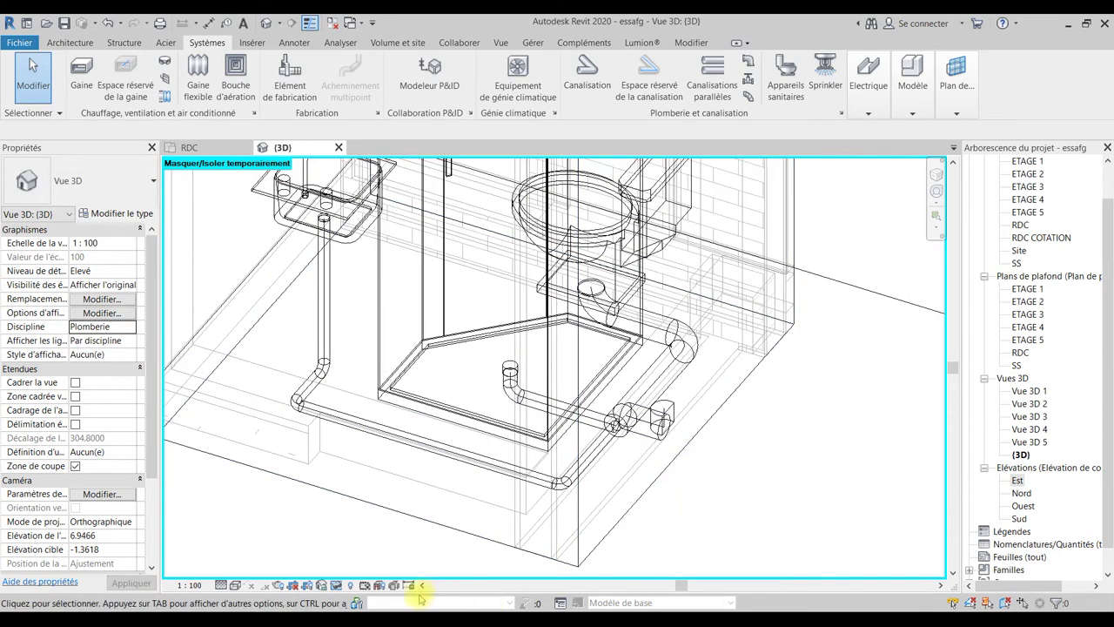
Switch the visual style to Ligne cachée and orbit to a frontal view.
{"action": "left_click", "coordinate": [235, 585]}
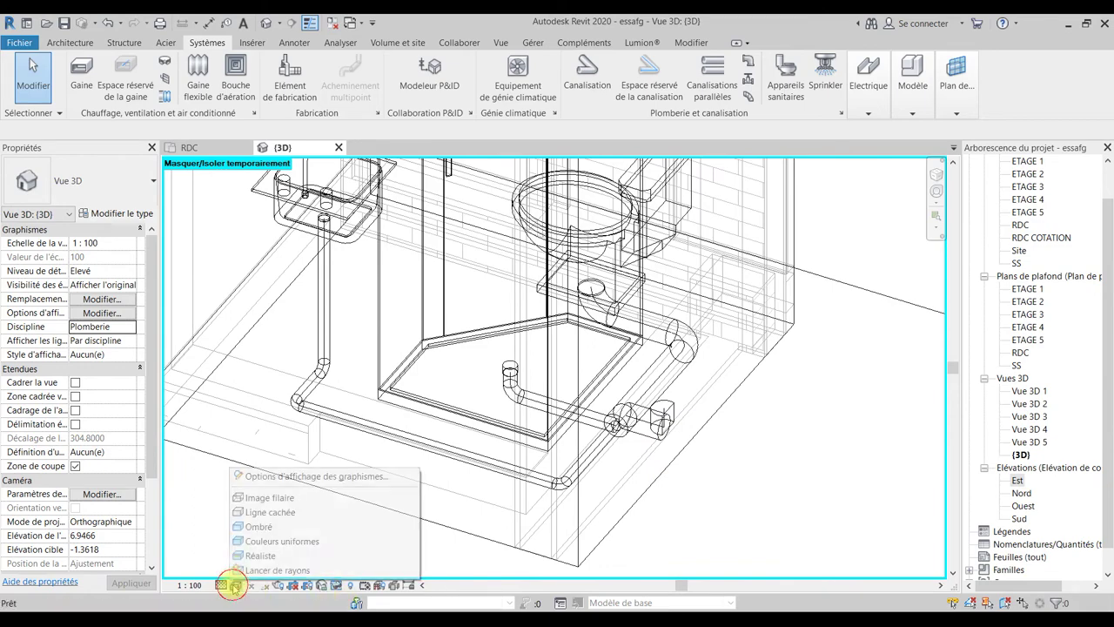
{"action": "left_click", "coordinate": [252, 512]}
{"action": "mouse_move", "coordinate": [783, 441]}
{"action": "middle_mouse_down", "text": "shift"}
{"action": "mouse_move", "coordinate": [775, 490]}
{"action": "mouse_move", "coordinate": [839, 396]}
{"action": "mouse_move", "coordinate": [808, 304]}
{"action": "mouse_move", "coordinate": [949, 331]}
{"action": "mouse_move", "coordinate": [1003, 378]}
{"action": "mouse_move", "coordinate": [1025, 379]}
{"action": "mouse_move", "coordinate": [958, 323]}
{"action": "mouse_move", "coordinate": [949, 348]}
{"action": "middle_mouse_up", "text": "shift"}
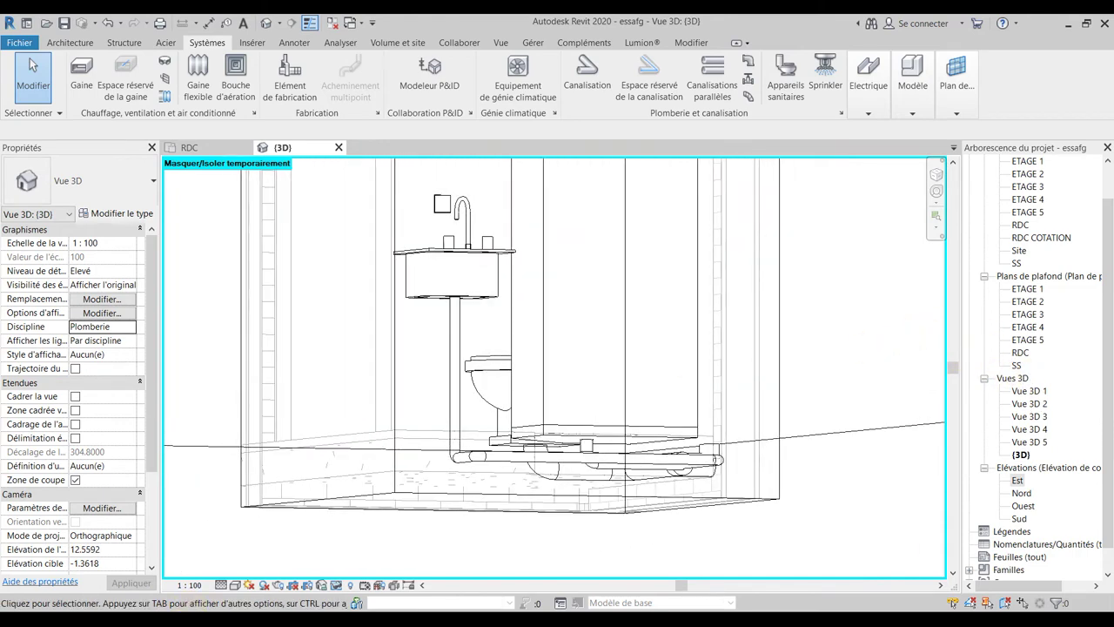
Switch to Ombré display and inspect the sink's pipe beside the shaft.
{"action": "left_click", "coordinate": [236, 584]}
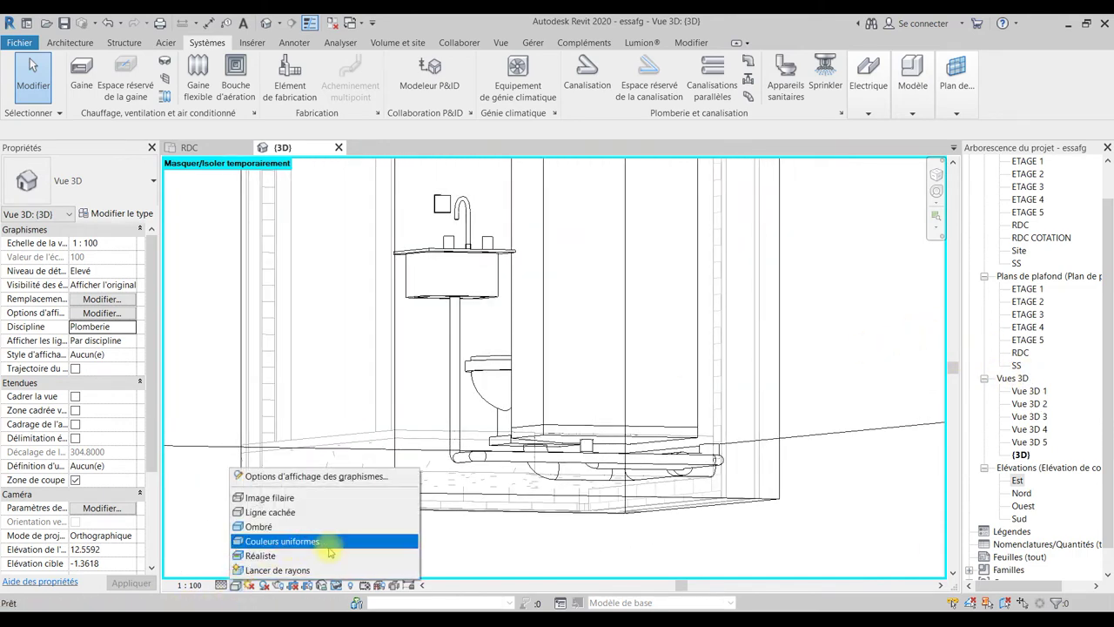
{"action": "left_click", "coordinate": [268, 527]}
{"action": "mouse_move", "coordinate": [552, 509]}
{"action": "middle_mouse_down", "text": "shift"}
{"action": "mouse_move", "coordinate": [902, 529]}
{"action": "mouse_move", "coordinate": [841, 487]}
{"action": "mouse_move", "coordinate": [722, 467]}
{"action": "mouse_move", "coordinate": [634, 507]}
{"action": "mouse_move", "coordinate": [579, 594]}
{"action": "mouse_move", "coordinate": [609, 589]}
{"action": "mouse_move", "coordinate": [566, 547]}
{"action": "mouse_move", "coordinate": [590, 519]}
{"action": "mouse_move", "coordinate": [513, 524]}
{"action": "mouse_move", "coordinate": [603, 494]}
{"action": "middle_mouse_up", "text": "shift"}
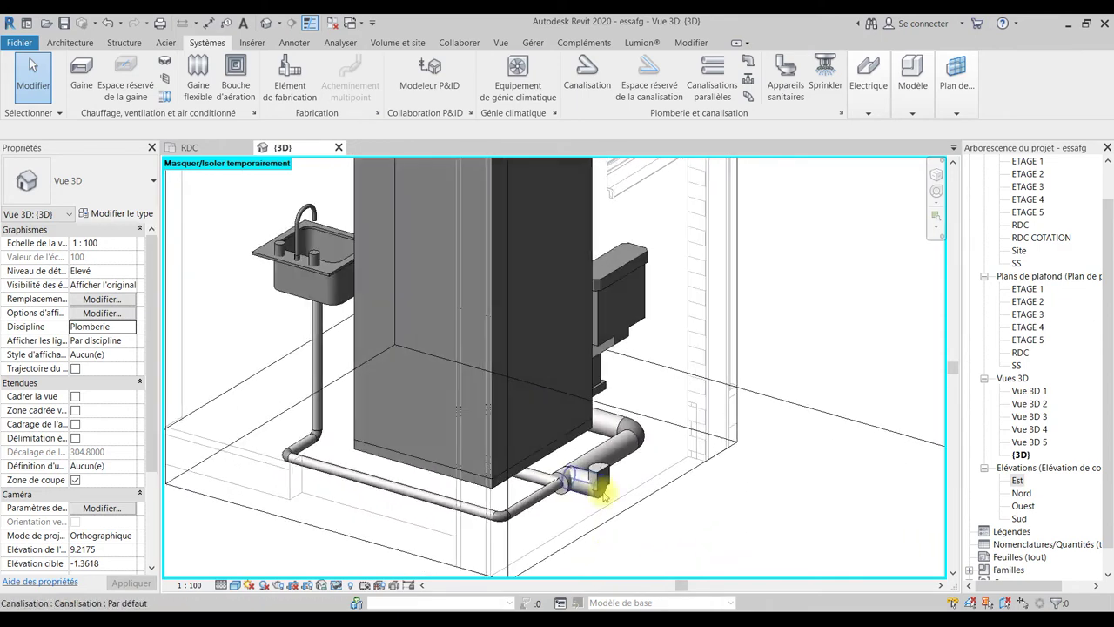
{"action": "left_click", "coordinate": [603, 475]}
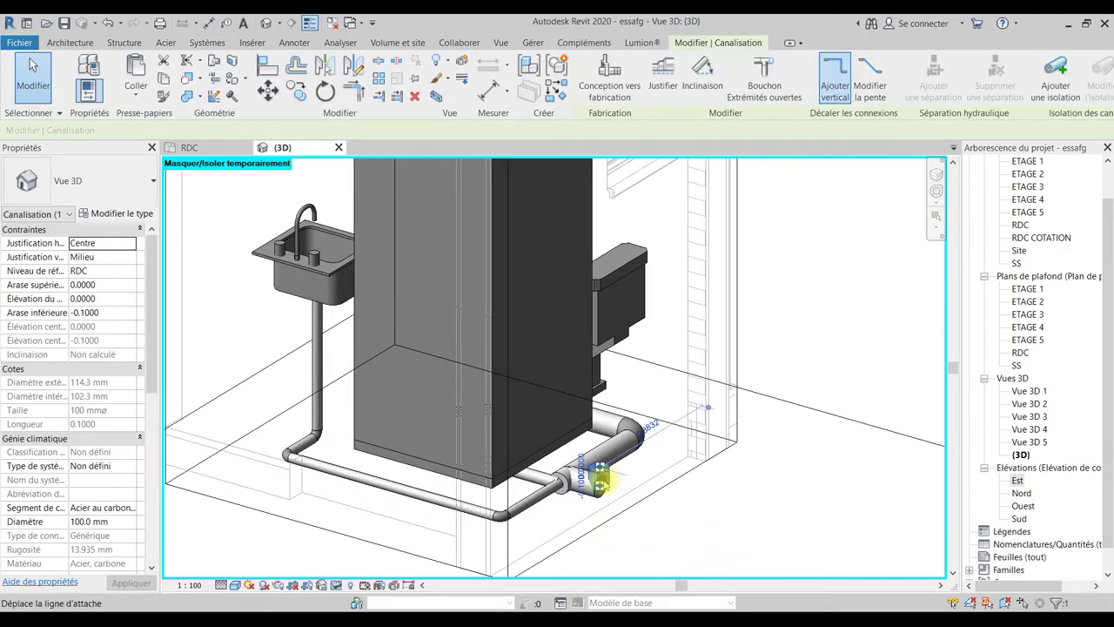
{"action": "left_click", "coordinate": [722, 554]}
{"action": "mouse_move", "coordinate": [448, 532]}
{"action": "middle_mouse_down", "text": "shift"}
{"action": "mouse_move", "coordinate": [447, 522]}
{"action": "mouse_move", "coordinate": [490, 551]}
{"action": "mouse_move", "coordinate": [947, 490]}
{"action": "mouse_move", "coordinate": [671, 472]}
{"action": "mouse_move", "coordinate": [818, 511]}
{"action": "mouse_move", "coordinate": [805, 390]}
{"action": "mouse_move", "coordinate": [786, 385]}
{"action": "mouse_move", "coordinate": [684, 534]}
{"action": "middle_mouse_up", "text": "shift"}
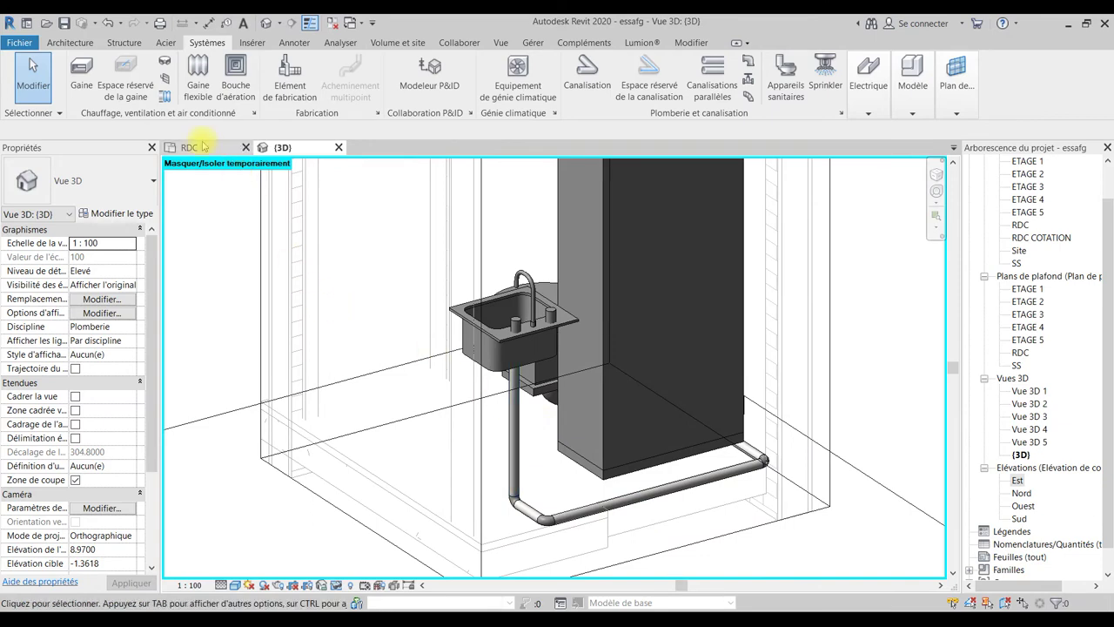
{"action": "left_click", "coordinate": [205, 147]}
{"action": "scroll", "coordinate": [435, 398], "scroll_direction": "down", "scroll_amount": 3}
{"action": "middle_click_drag", "start_coordinate": [418, 400], "coordinate": [881, 412]}
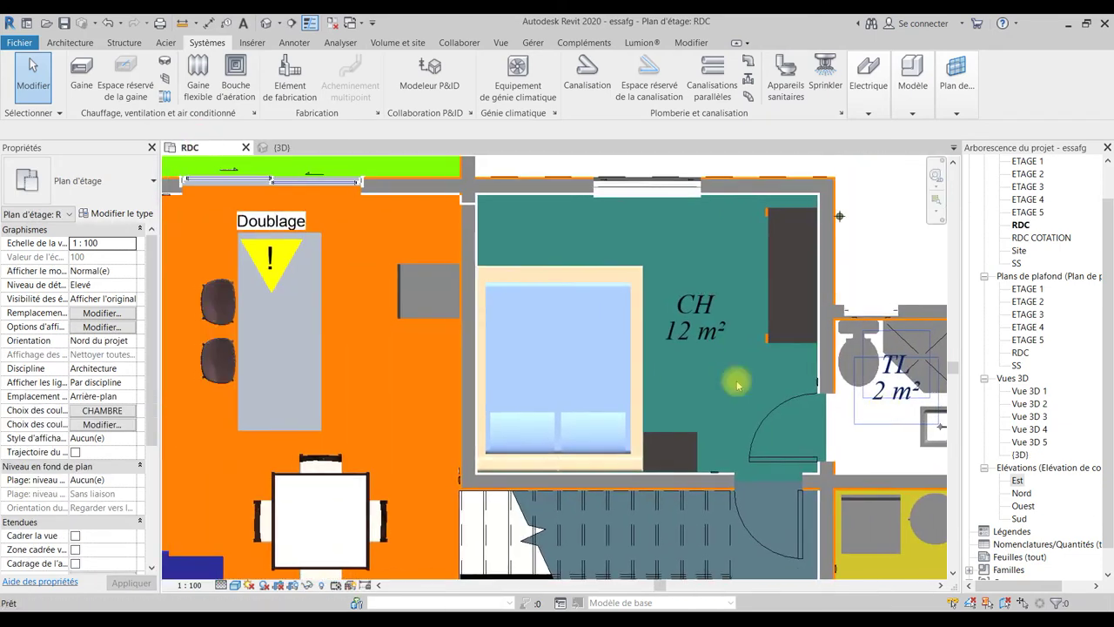
{"action": "middle_click_drag", "start_coordinate": [261, 348], "coordinate": [516, 390]}
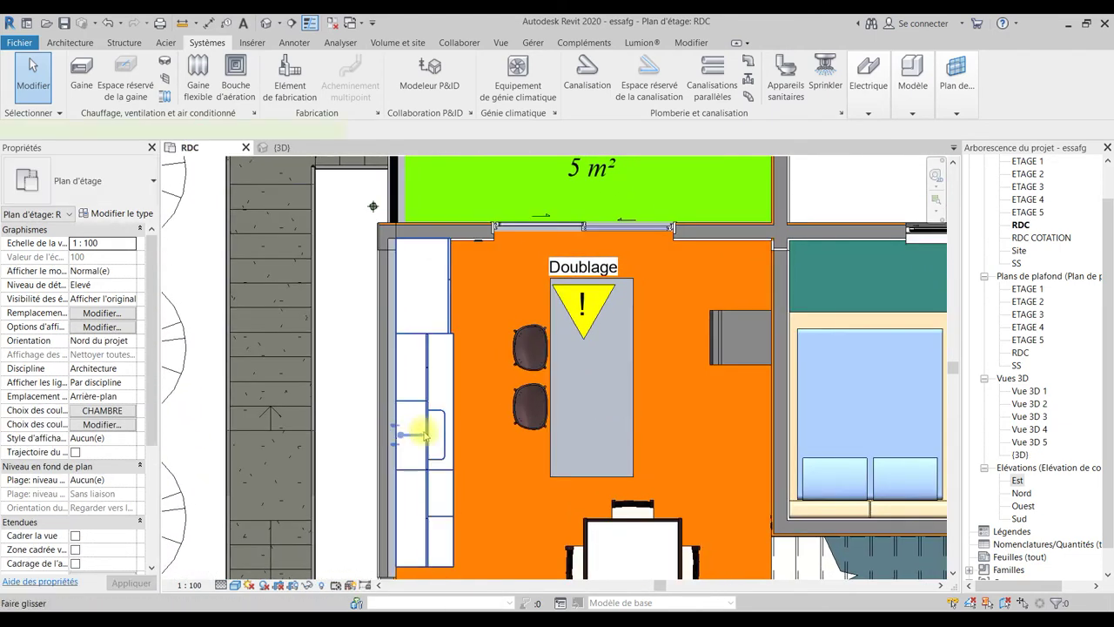
{"action": "left_click", "coordinate": [424, 435]}
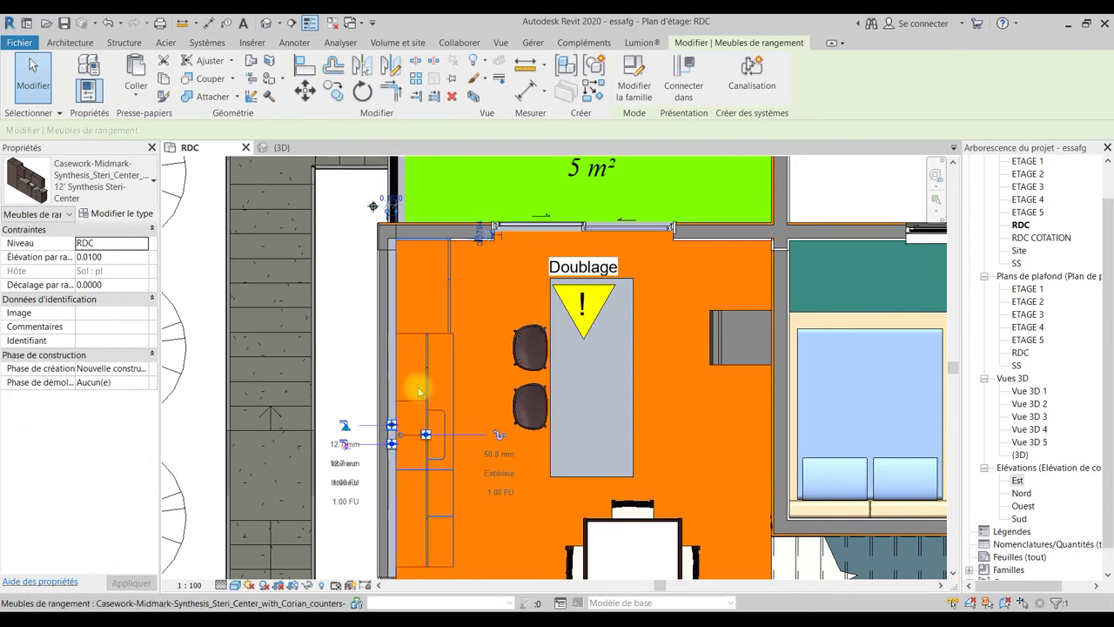
{"action": "middle_click_drag", "start_coordinate": [445, 493], "coordinate": [419, 461]}
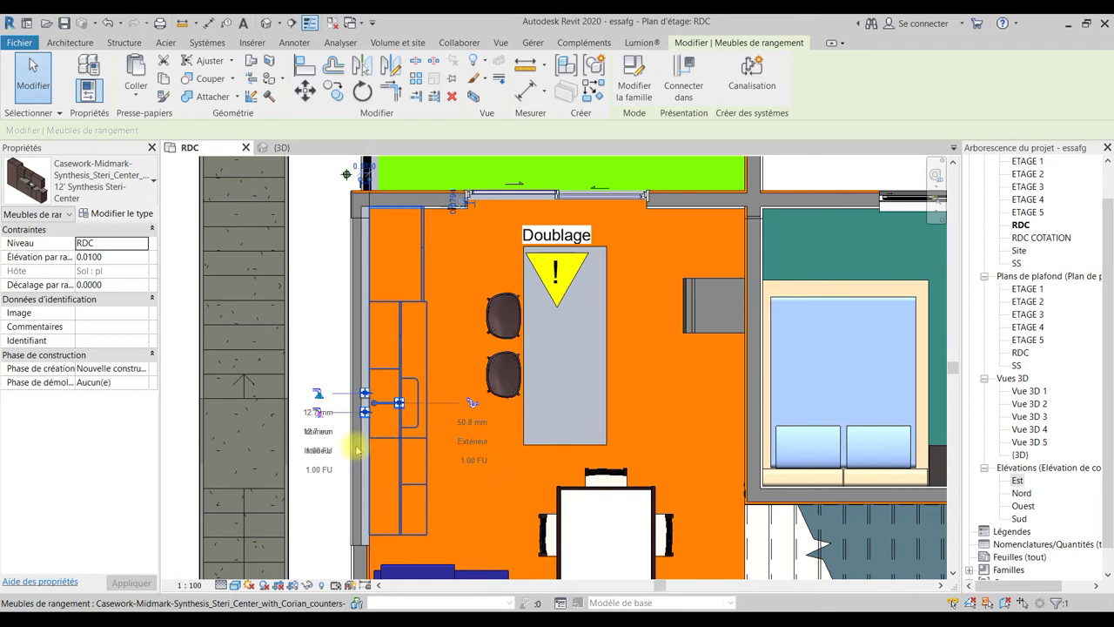
{"action": "left_click", "coordinate": [718, 324]}
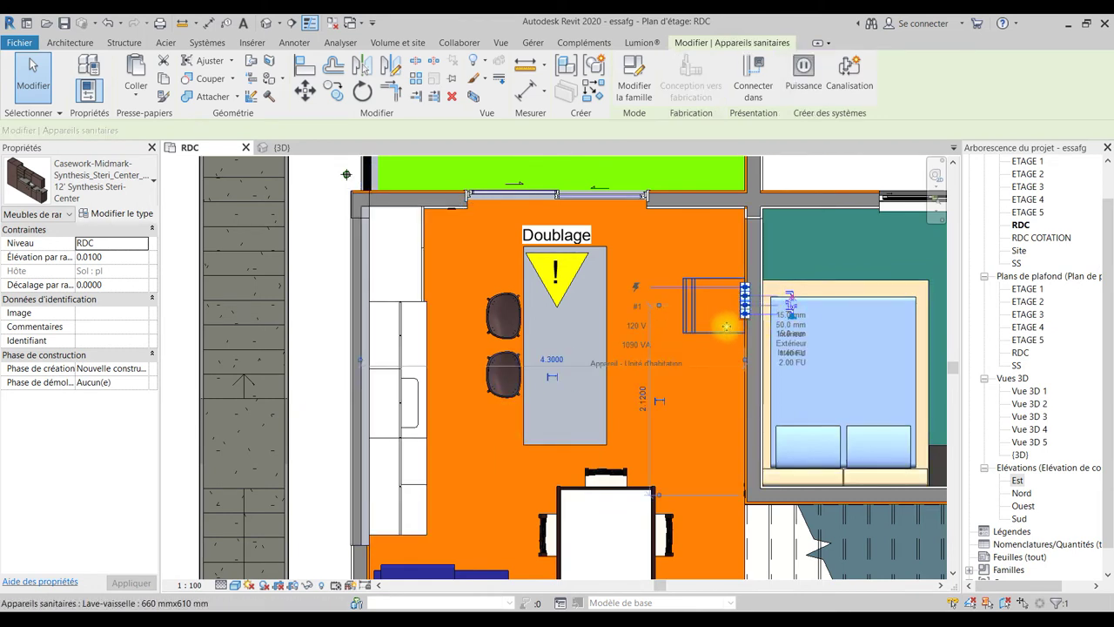
{"action": "left_click", "coordinate": [725, 329]}
{"action": "key", "text": "Escape"}
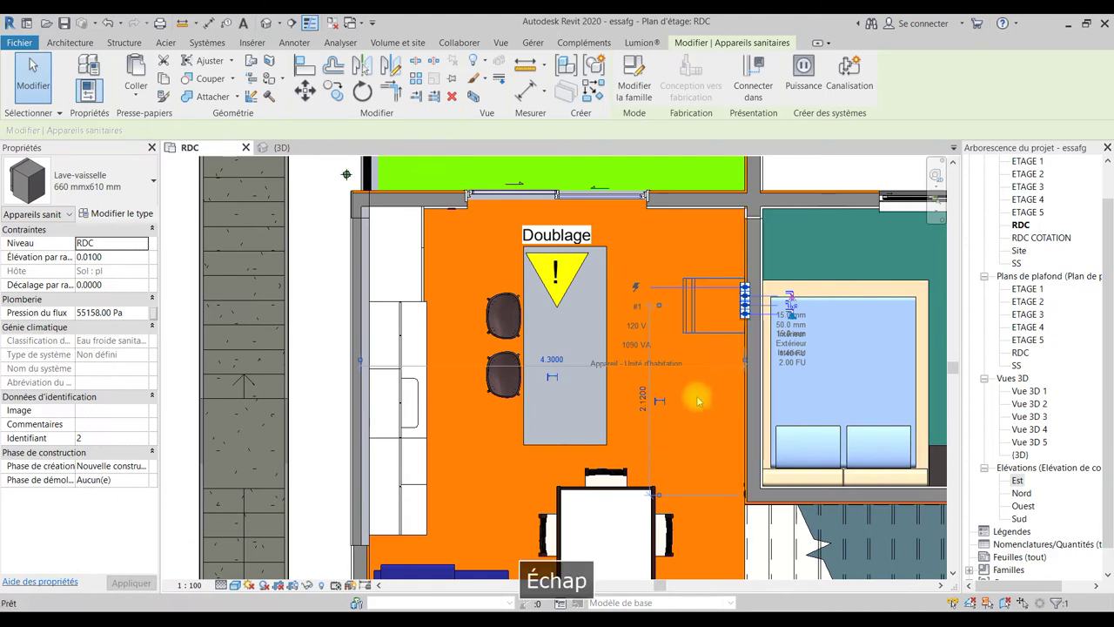
{"action": "left_click", "coordinate": [417, 422]}
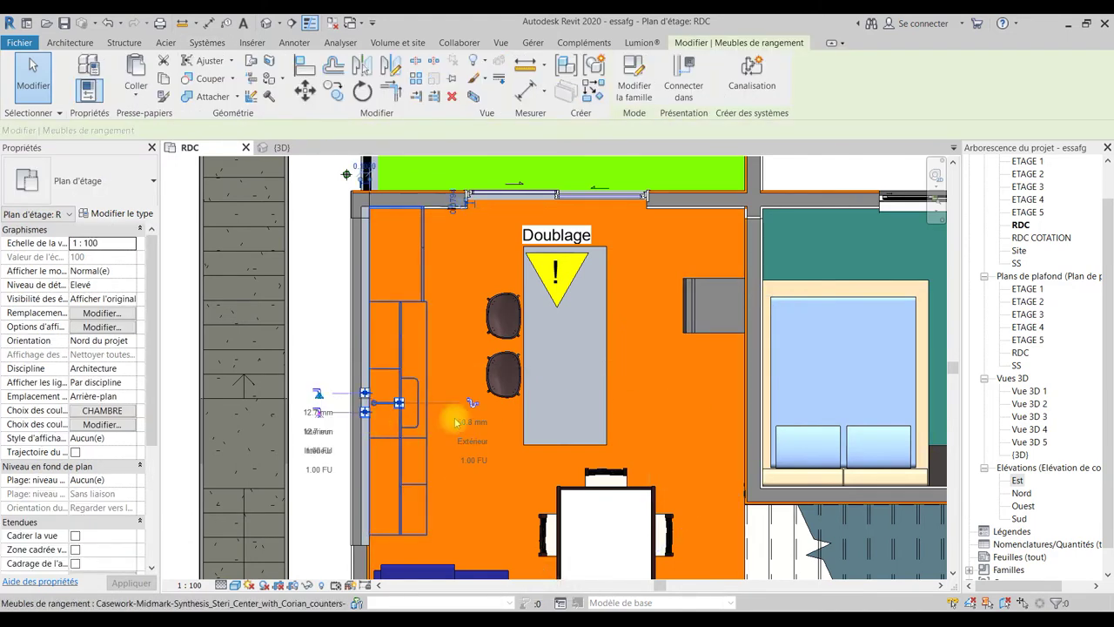
{"action": "scroll", "coordinate": [742, 409], "scroll_direction": "down", "scroll_amount": 3}
{"action": "scroll", "coordinate": [609, 400], "scroll_direction": "up", "scroll_amount": 1}
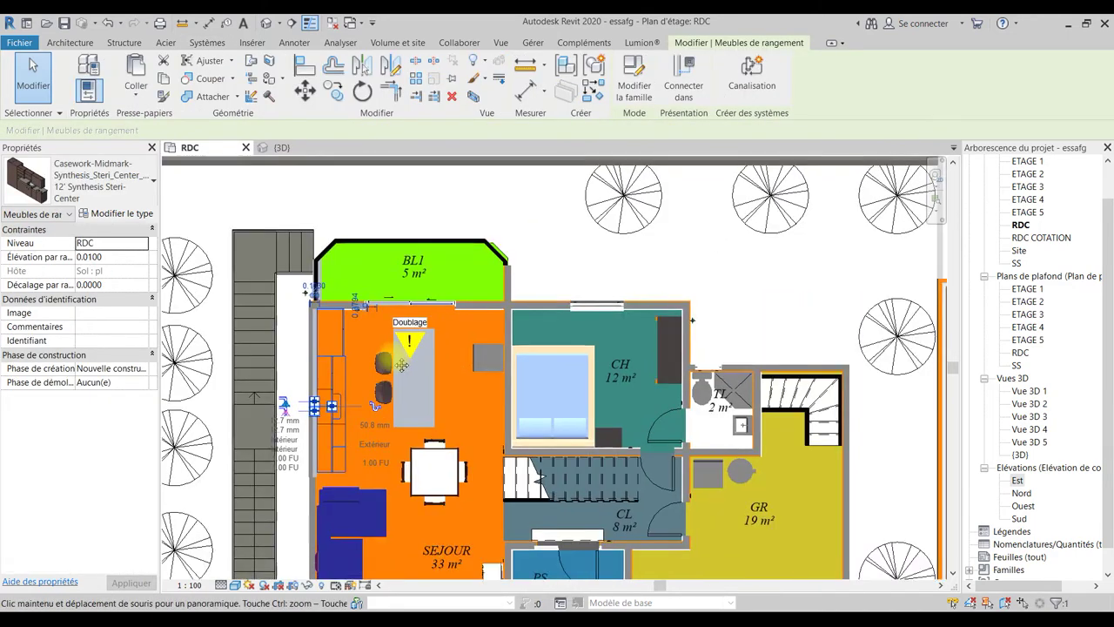
{"action": "middle_click_drag", "start_coordinate": [709, 397], "coordinate": [461, 398]}
{"action": "scroll", "coordinate": [478, 397], "scroll_direction": "up", "scroll_amount": 3}
{"action": "key", "text": "Escape"}
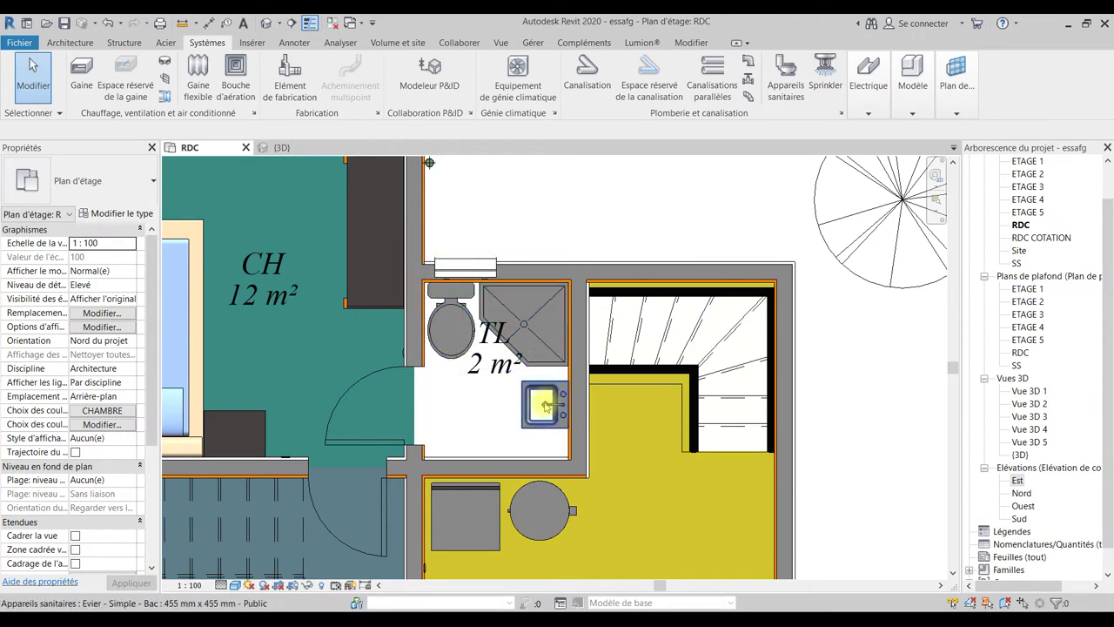
{"action": "left_click", "coordinate": [539, 428]}
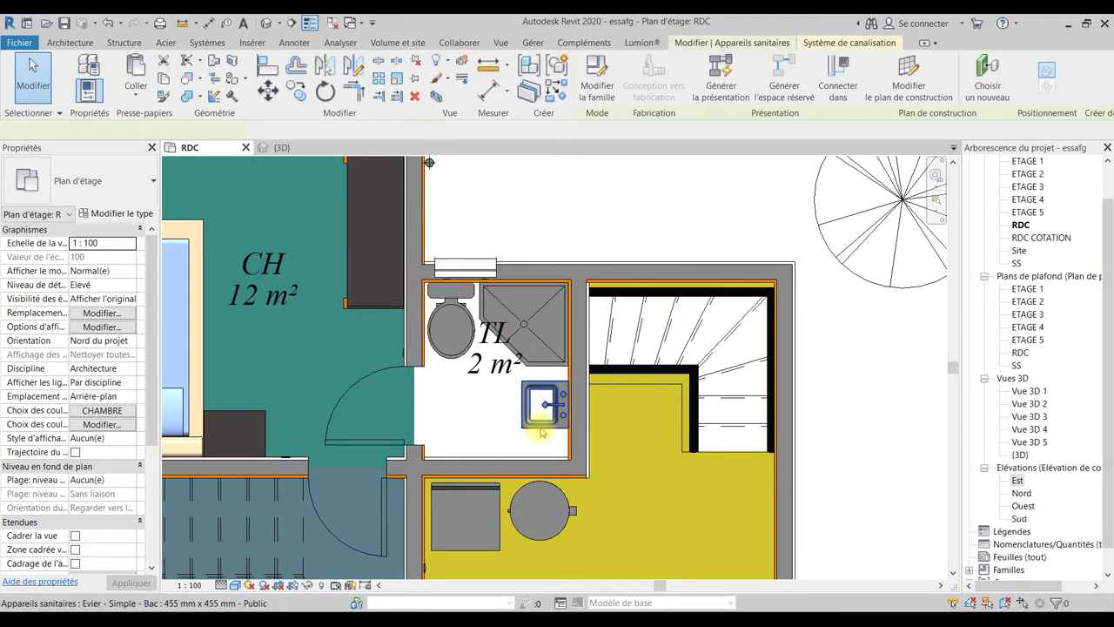
{"action": "key", "text": "Escape"}
{"action": "left_click", "coordinate": [528, 429]}
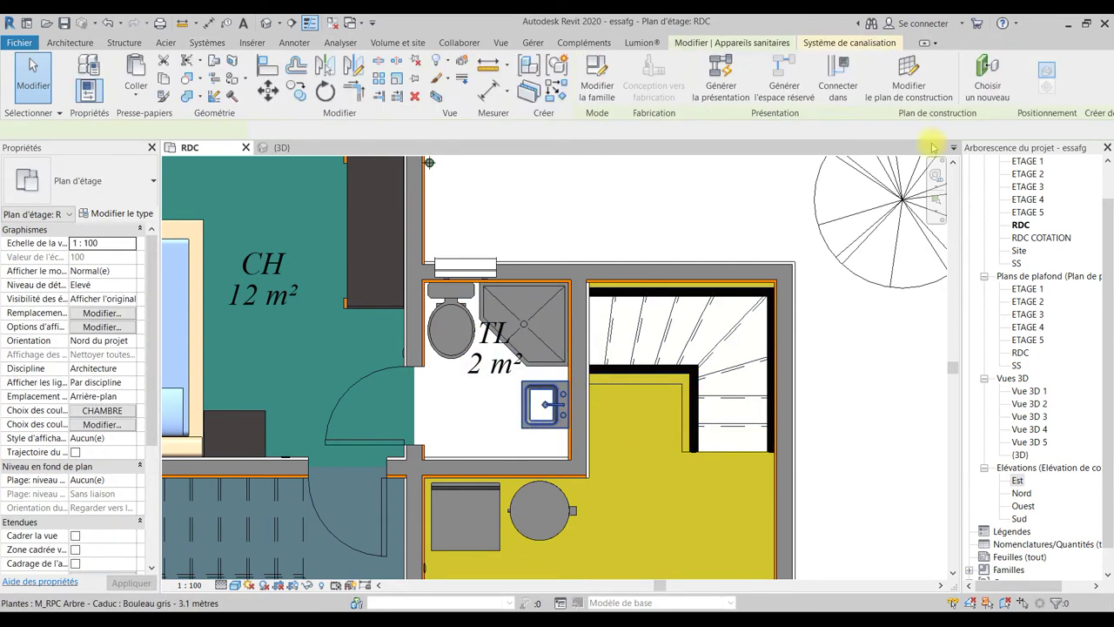
{"action": "key", "text": "Escape"}
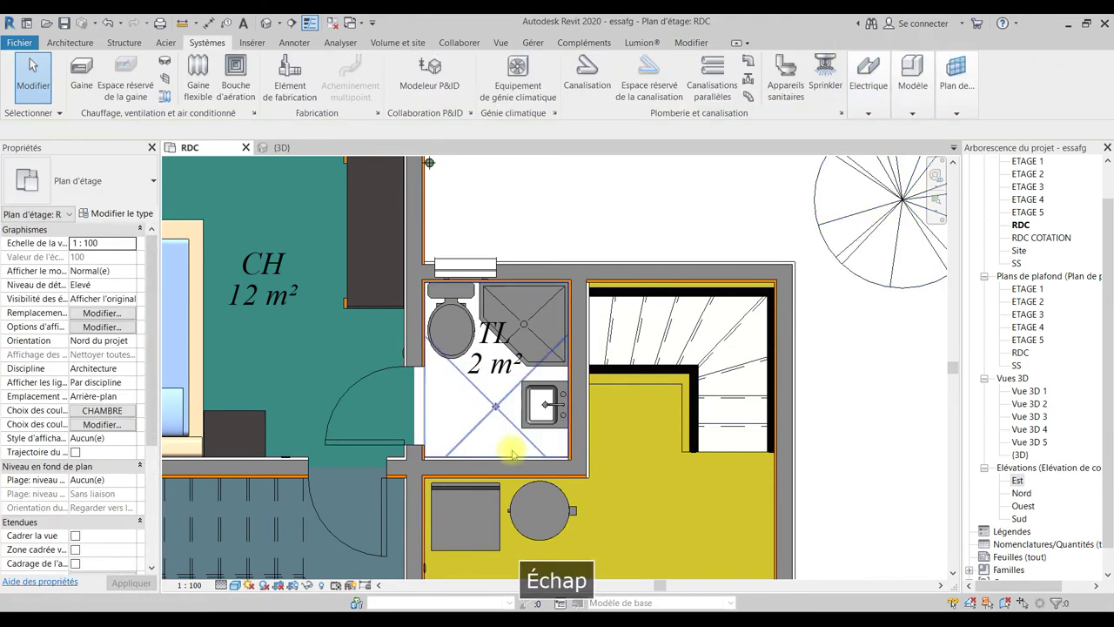
{"action": "left_click", "coordinate": [533, 431]}
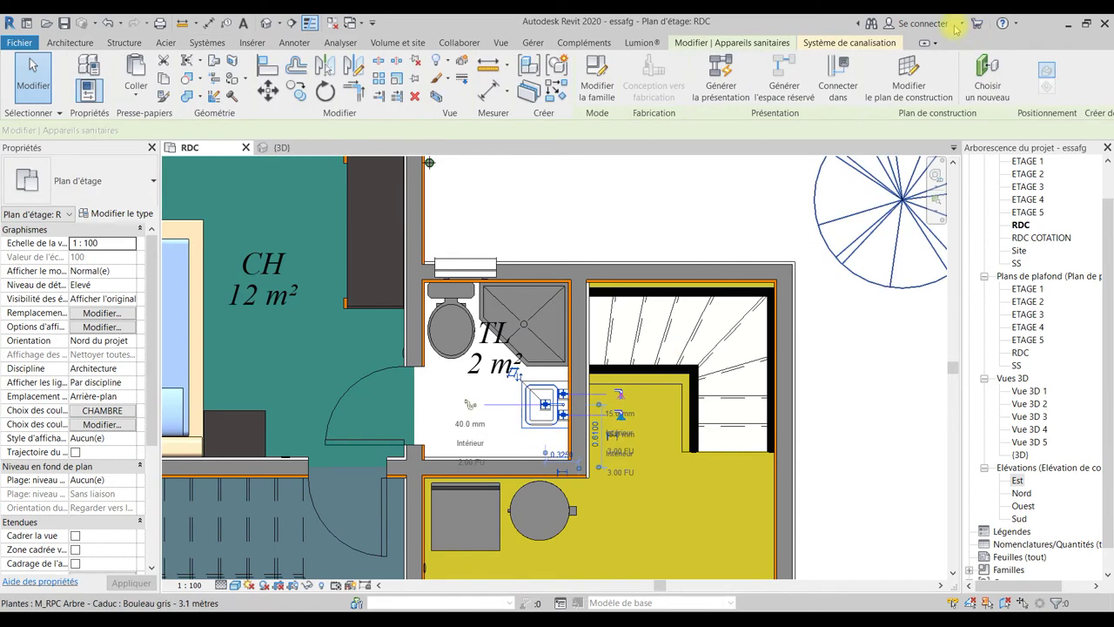
{"action": "left_click", "coordinate": [850, 40]}
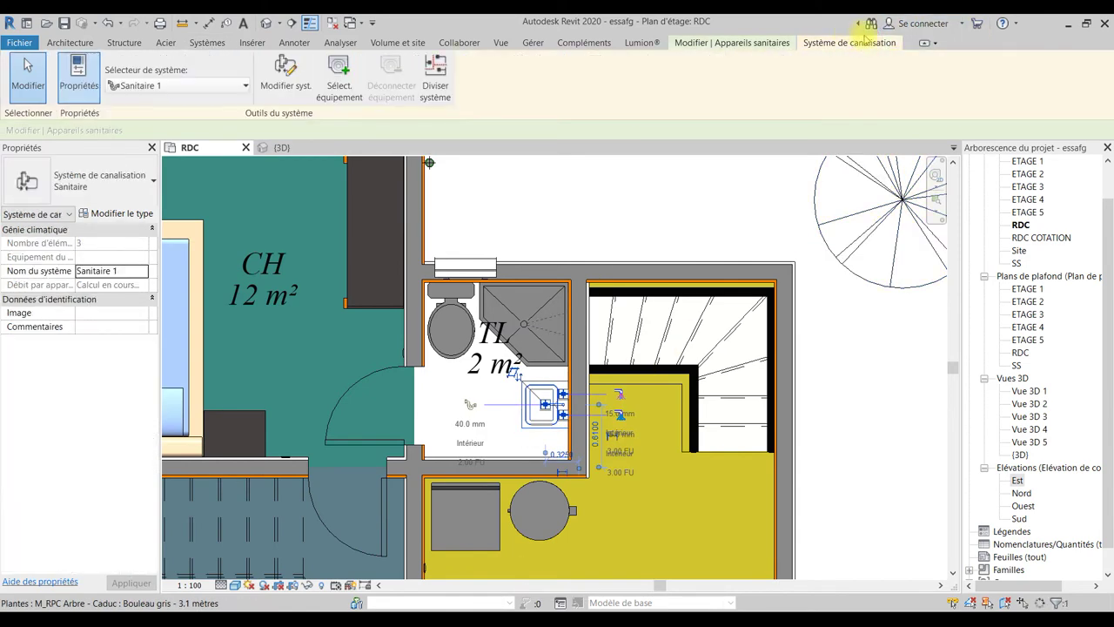
{"action": "left_click", "coordinate": [235, 86]}
{"action": "left_click", "coordinate": [233, 91]}
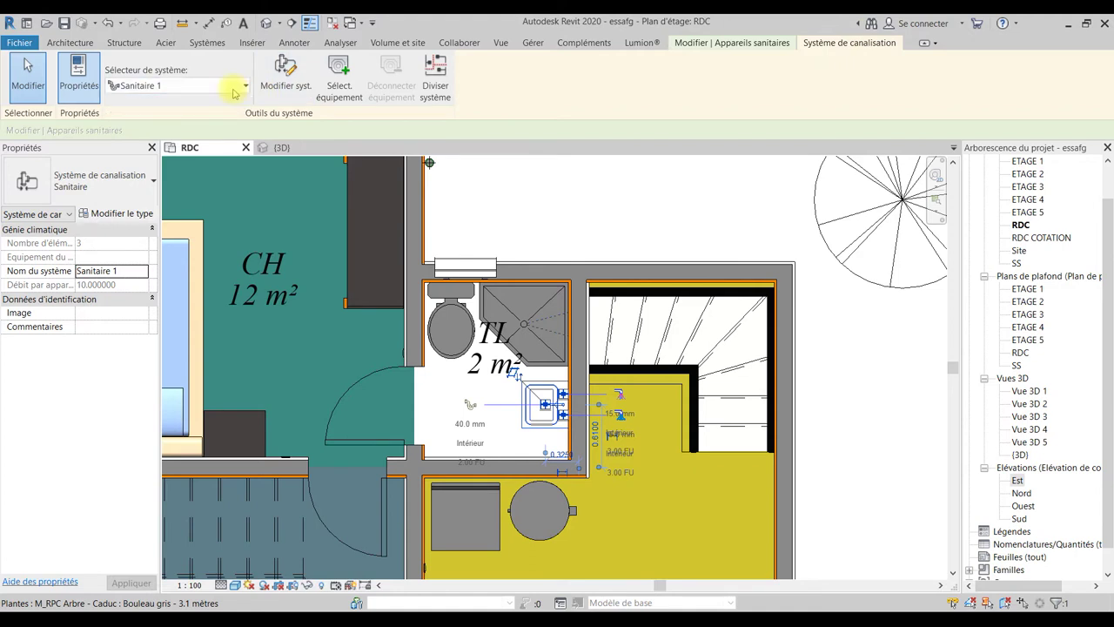
{"action": "left_click", "coordinate": [773, 43]}
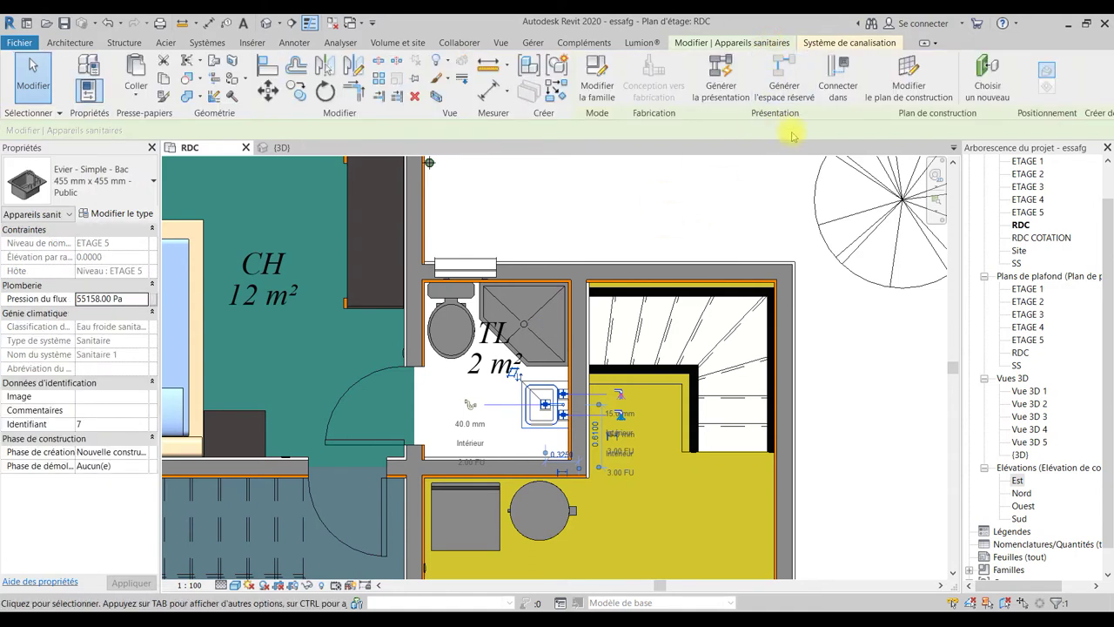
{"action": "key", "text": "Escape"}
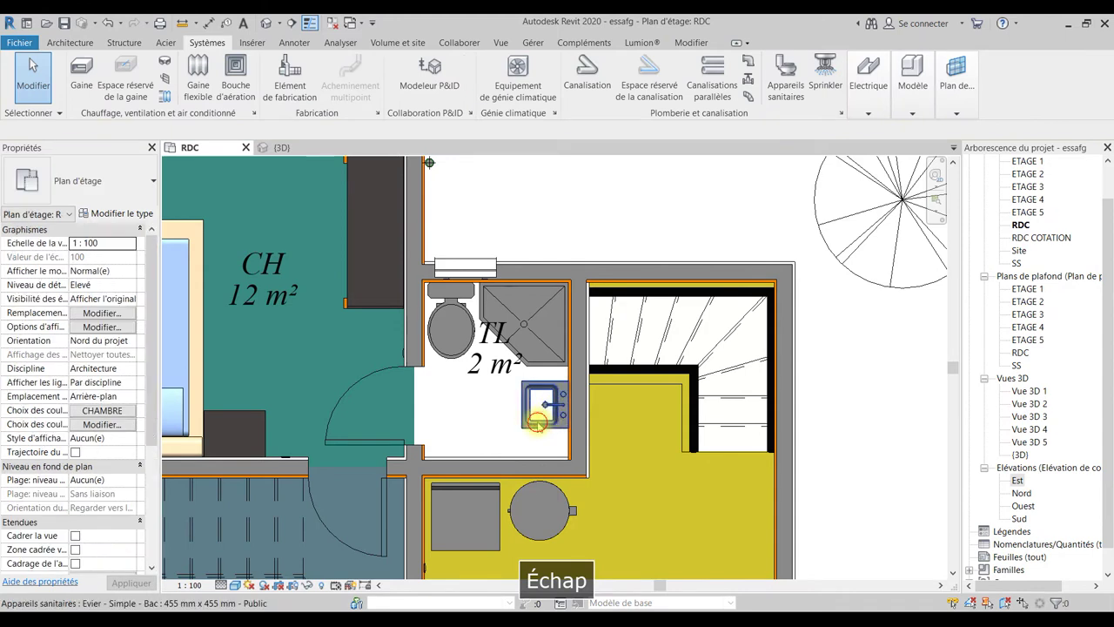
{"action": "left_click", "coordinate": [538, 423]}
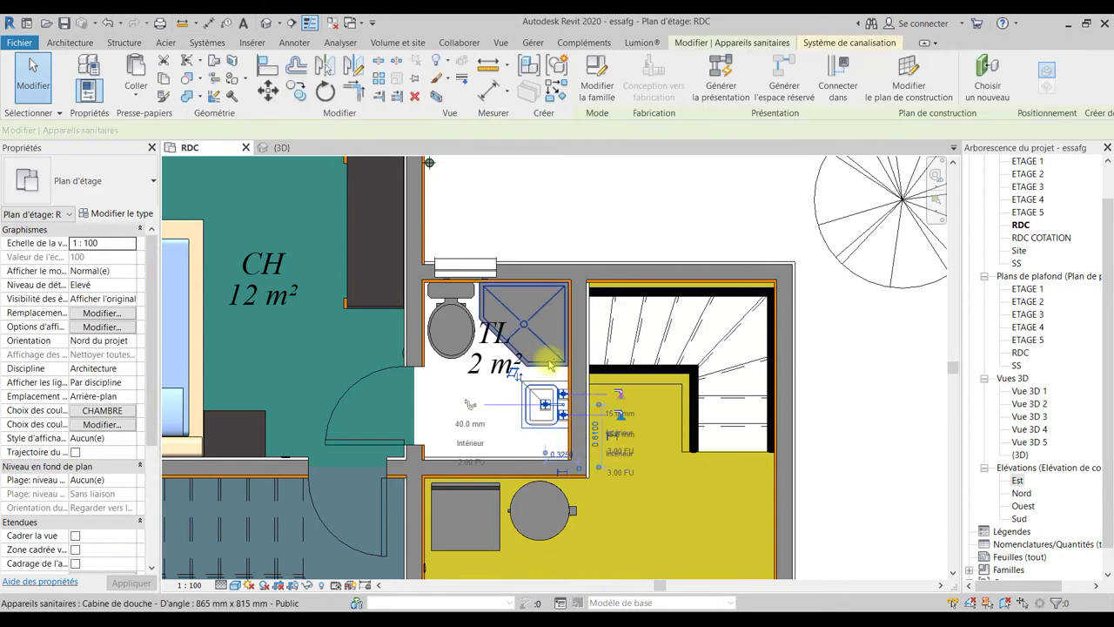
{"action": "left_click", "coordinate": [531, 411]}
{"action": "key", "text": "Tab"}
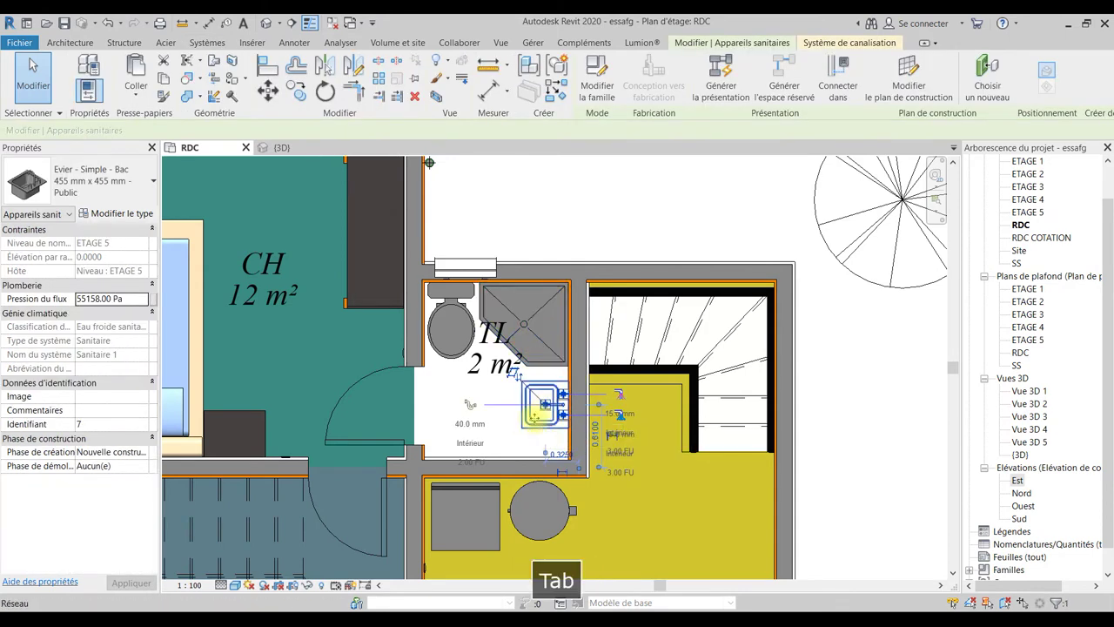
{"action": "key", "text": "Escape"}
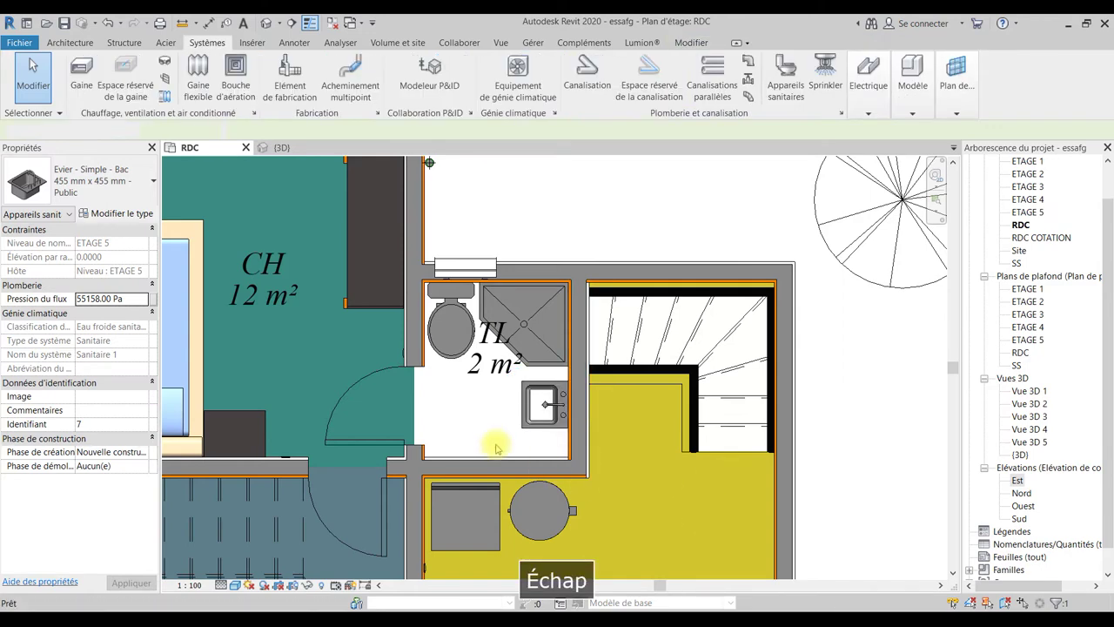
{"action": "key", "text": "Tab"}
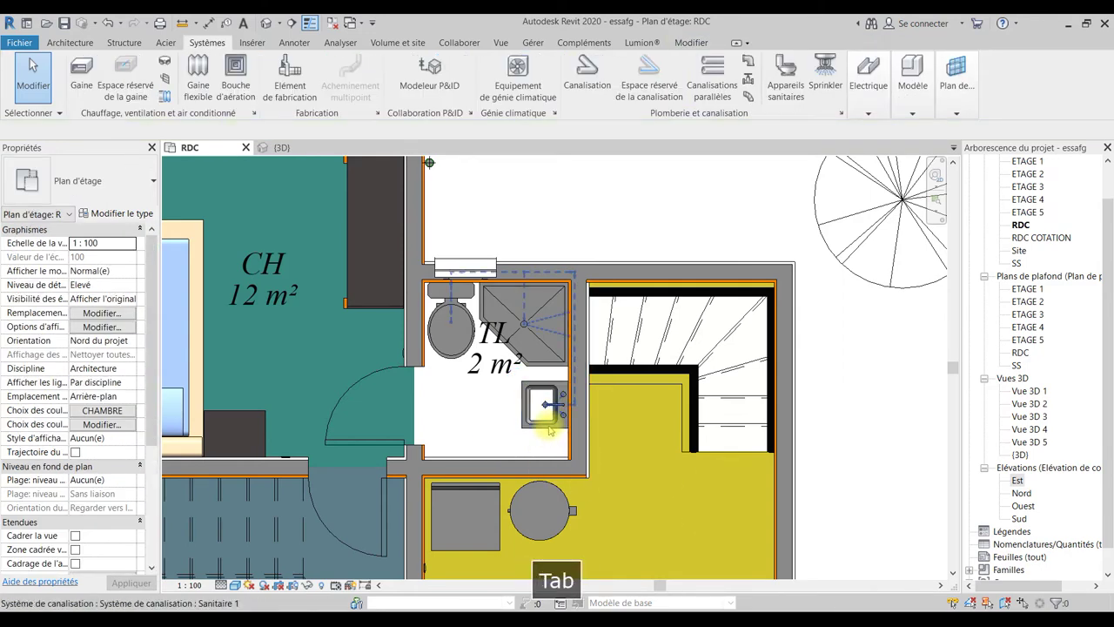
{"action": "key", "text": "Tab"}
{"action": "left_click", "coordinate": [544, 426]}
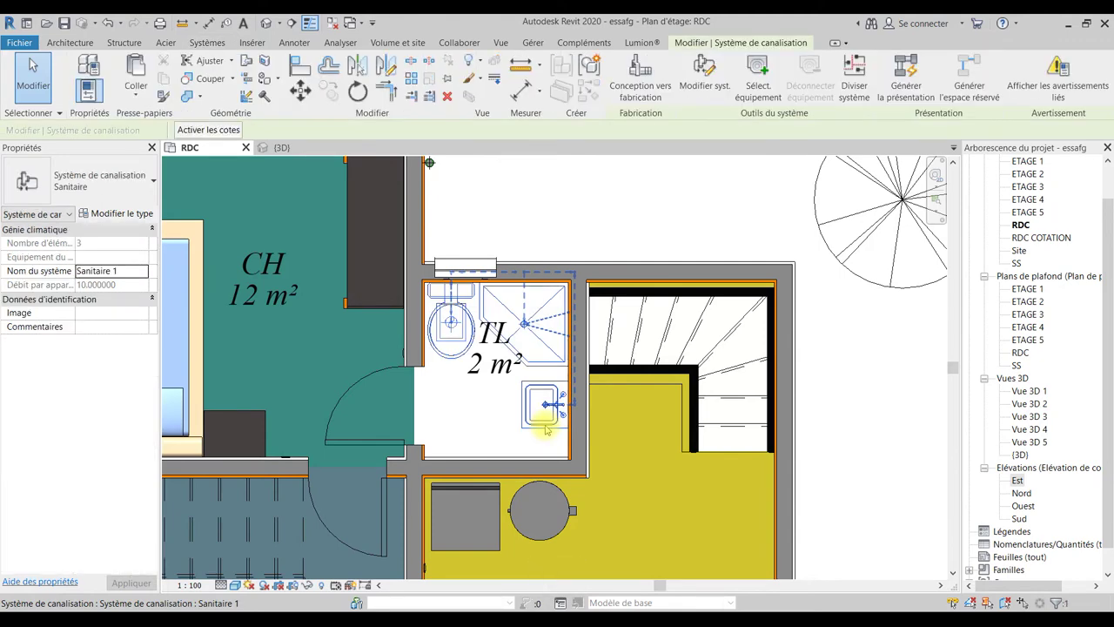
{"action": "left_click", "coordinate": [145, 272]}
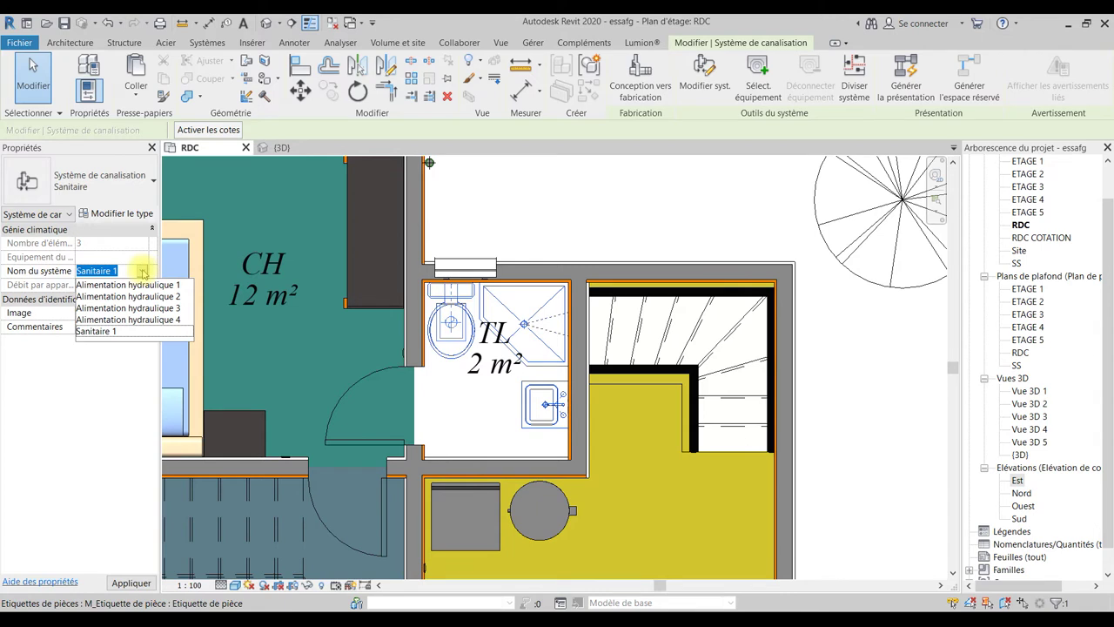
{"action": "left_click", "coordinate": [142, 273]}
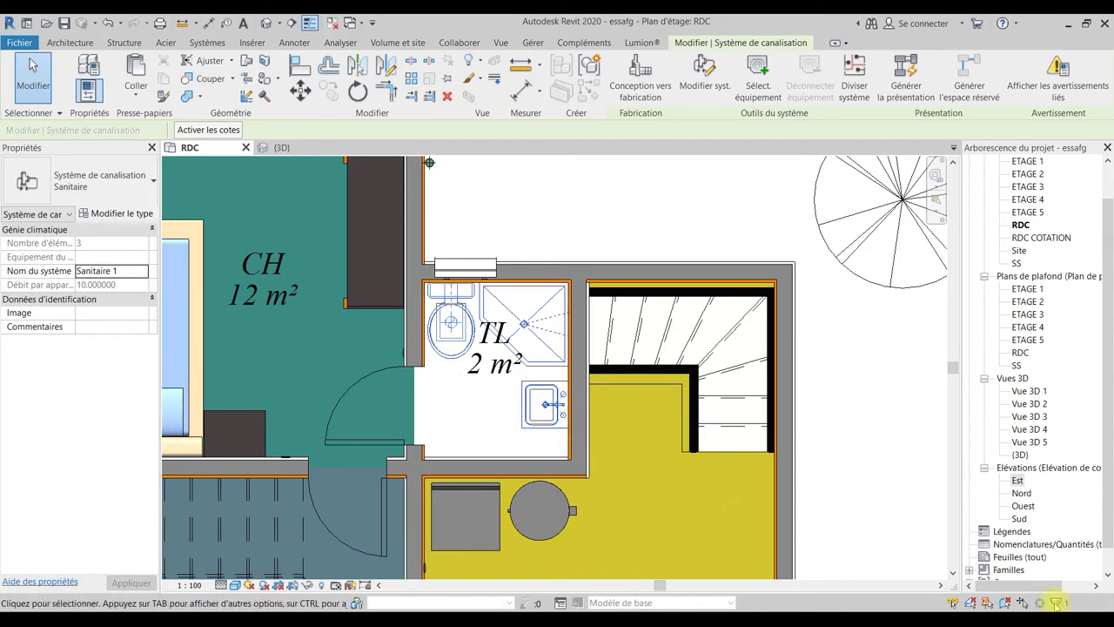
{"action": "key", "text": "Escape"}
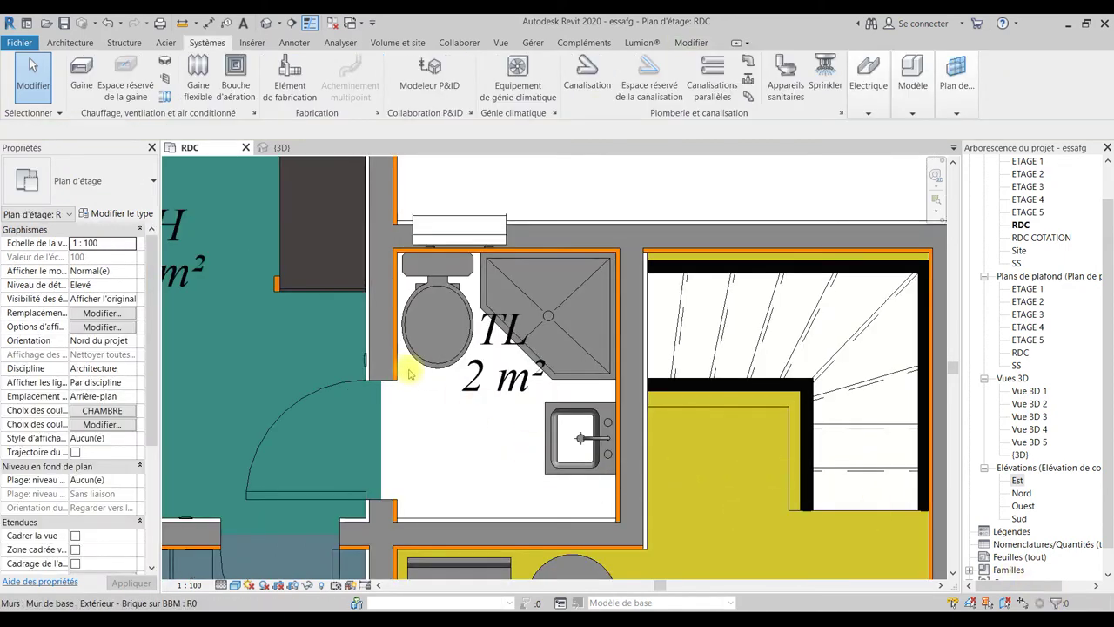
Create an Eau Froide Sanitaire piping system from the WC and highlight its network.
{"action": "key", "text": "Escape"}
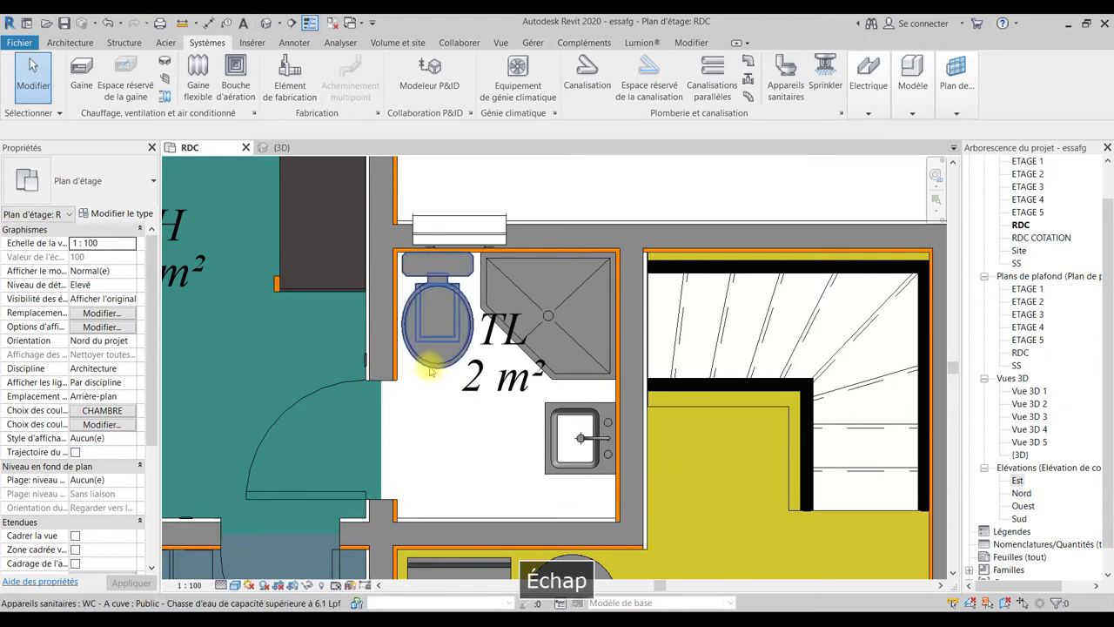
{"action": "left_click", "coordinate": [441, 364]}
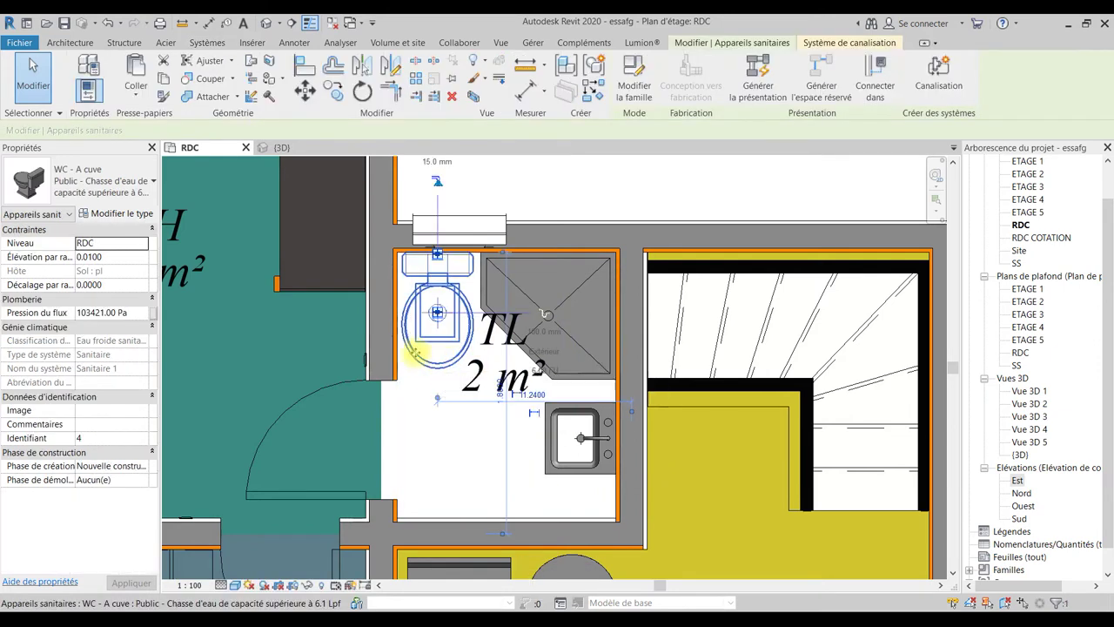
{"action": "left_click", "coordinate": [938, 74]}
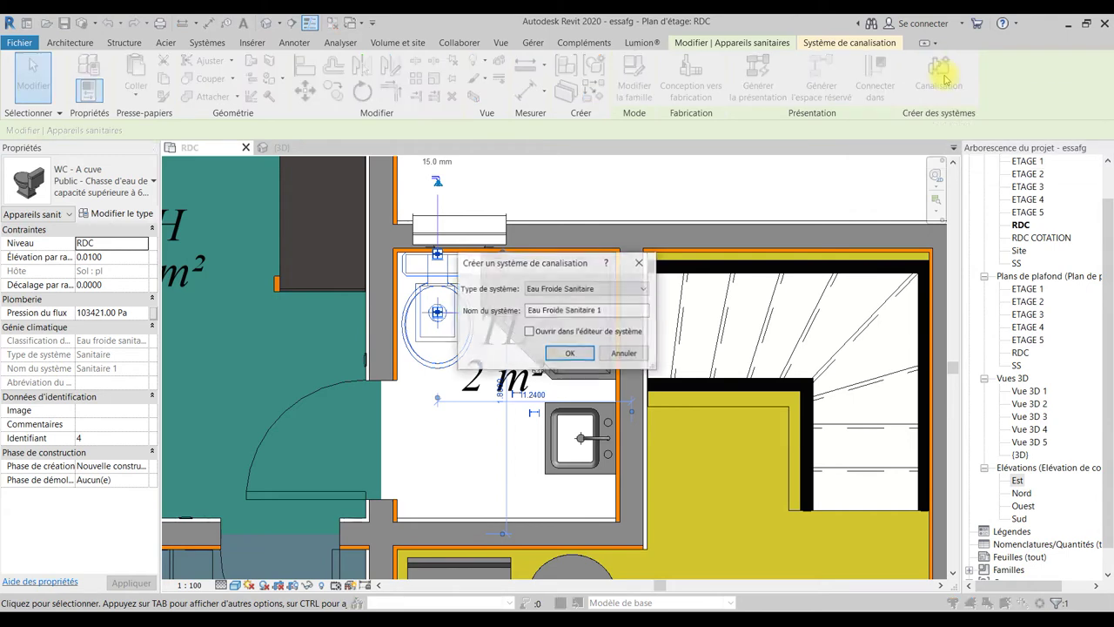
{"action": "left_click", "coordinate": [629, 290]}
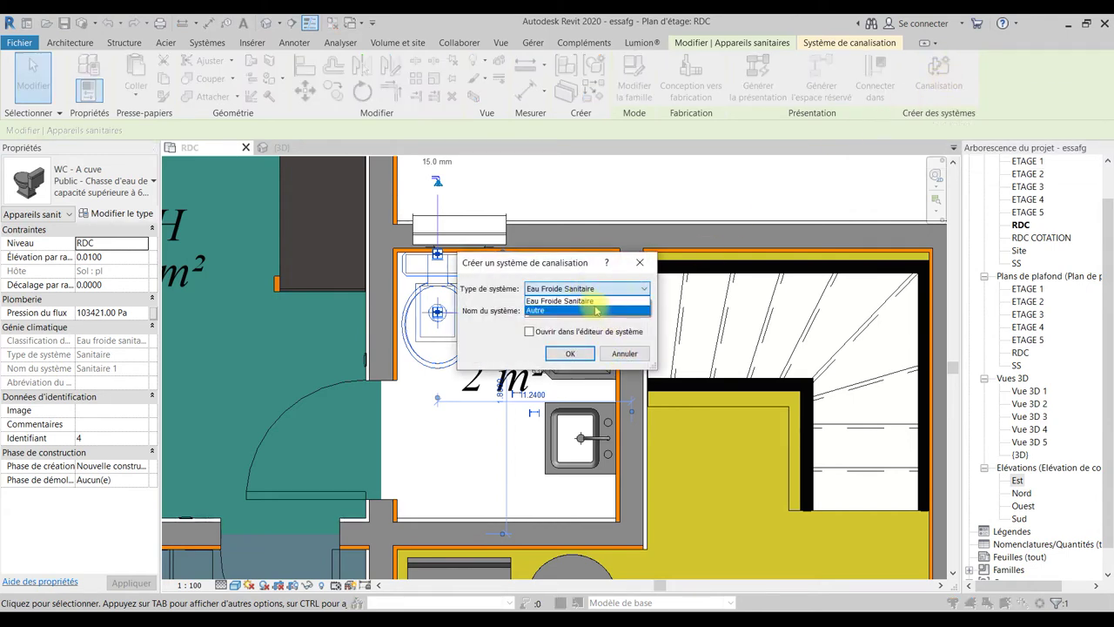
{"action": "left_click", "coordinate": [599, 301]}
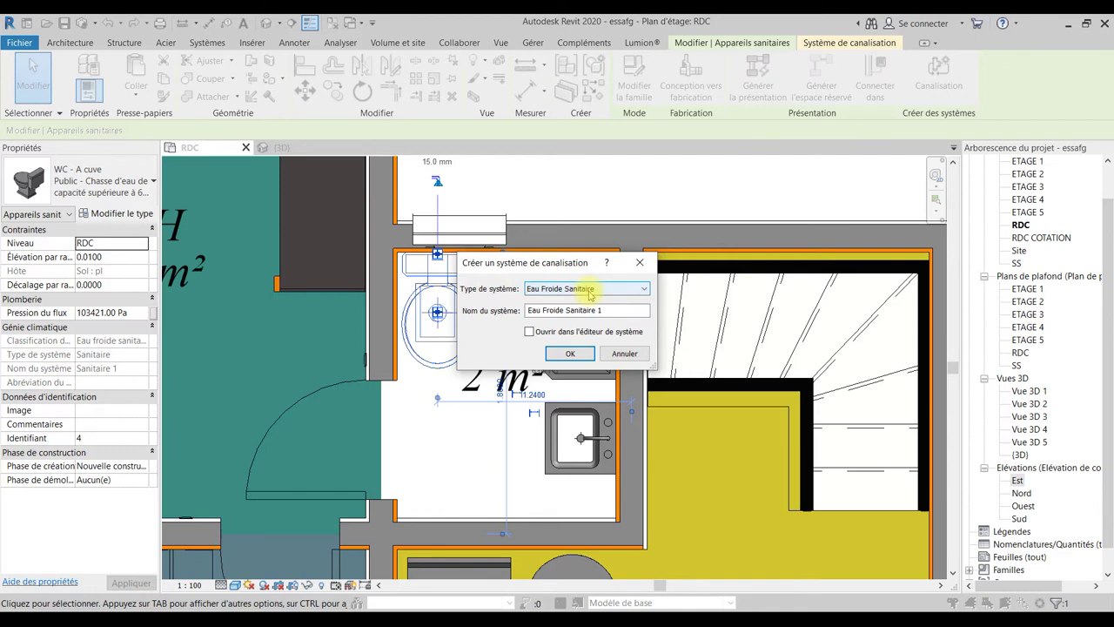
{"action": "left_click", "coordinate": [570, 355]}
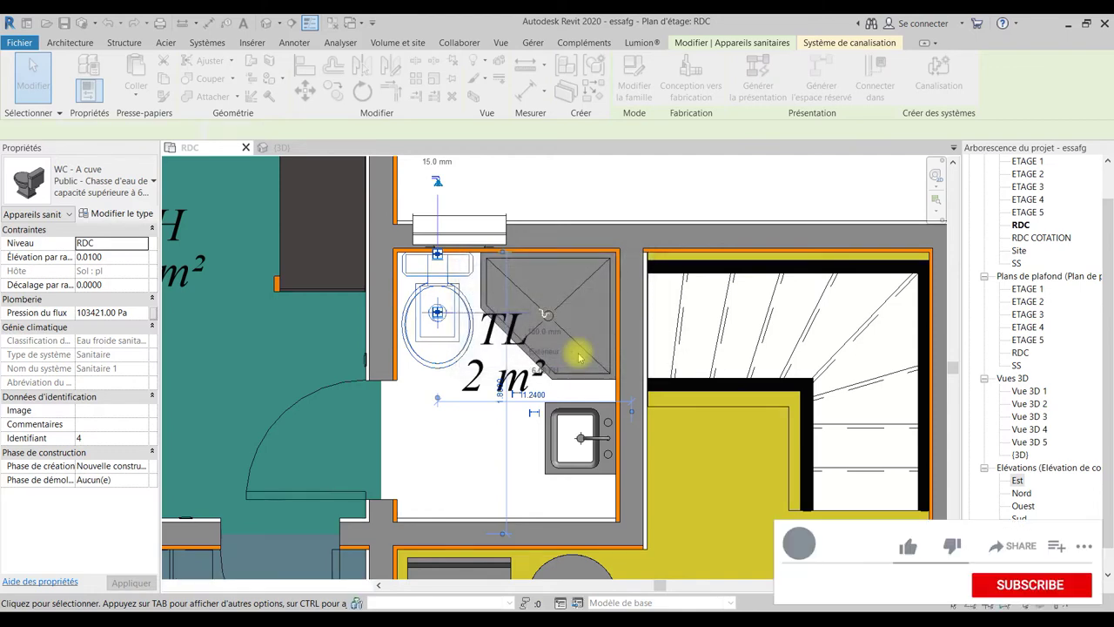
{"action": "left_click", "coordinate": [433, 362]}
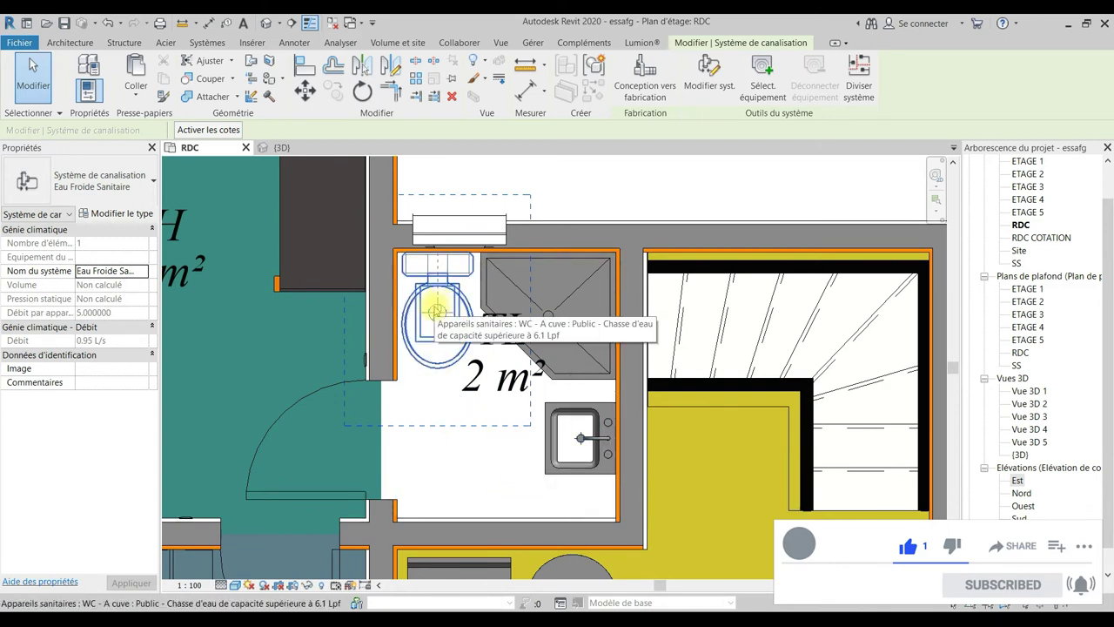
{"action": "key", "text": "Tab"}
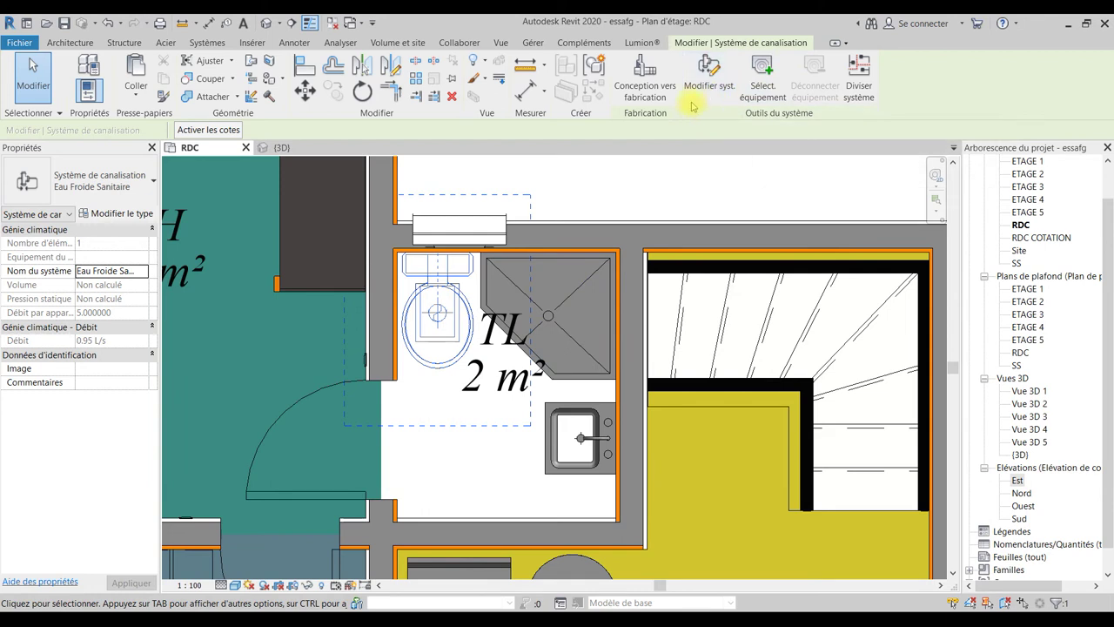
Add the sink to the Eau Froide Sanitaire 1 system.
{"action": "left_click", "coordinate": [722, 87]}
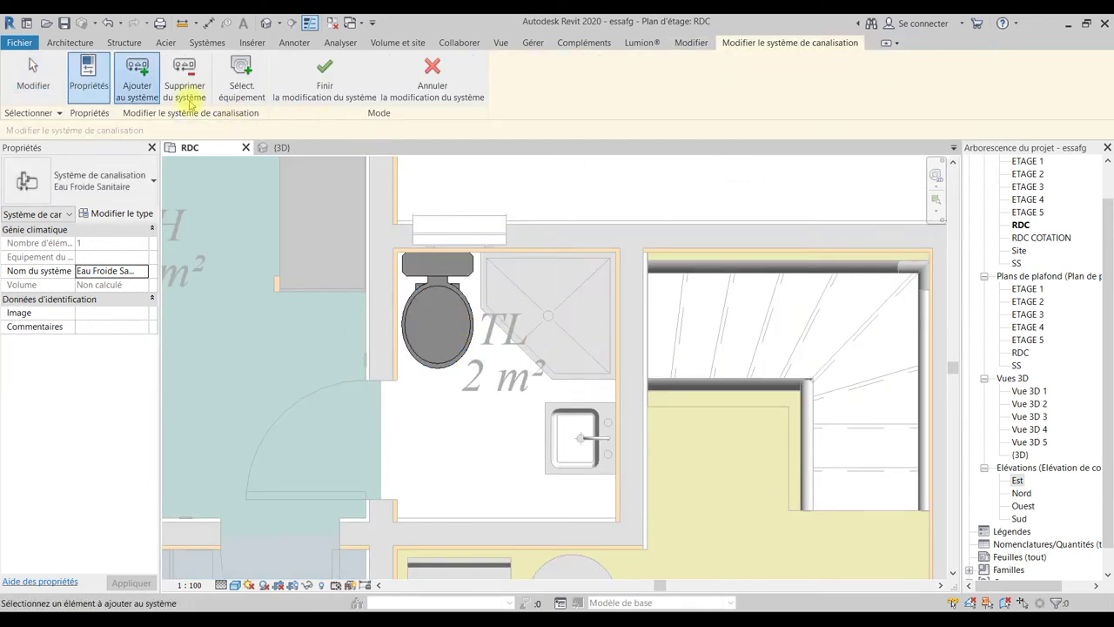
{"action": "left_click", "coordinate": [559, 462]}
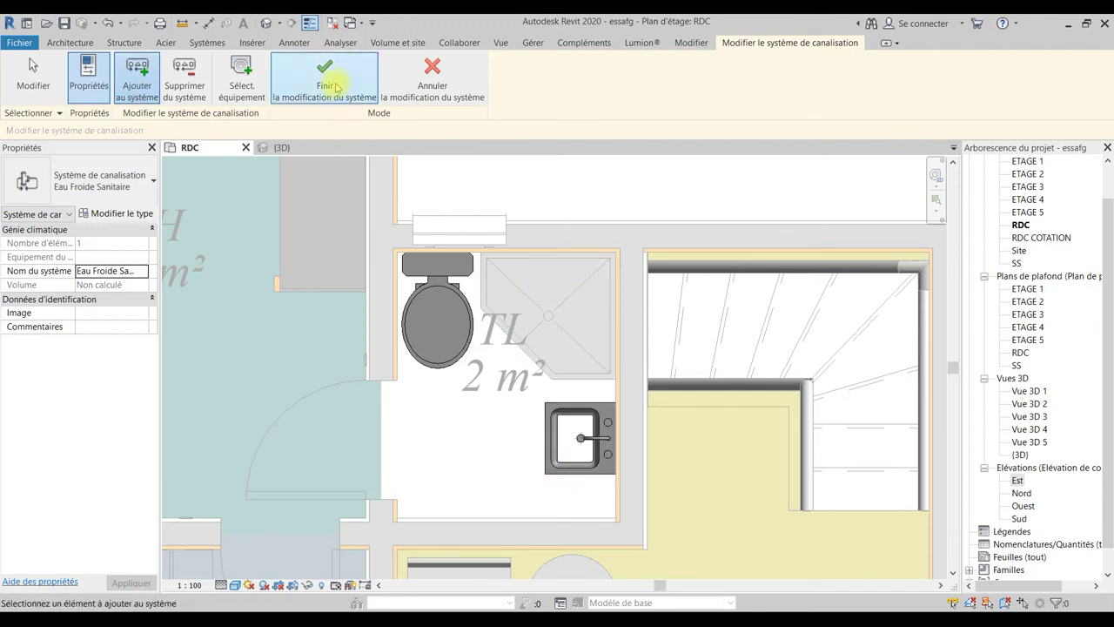
{"action": "left_click", "coordinate": [324, 83]}
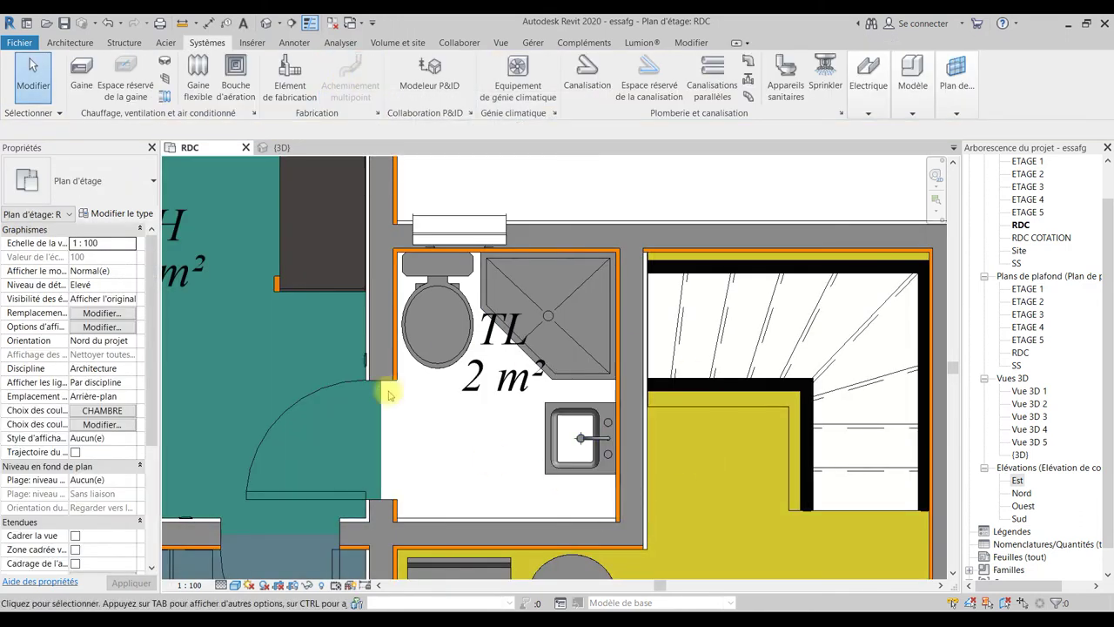
Select the cold-water system and generate an automatic pipe layout.
{"action": "key", "text": "Tab"}
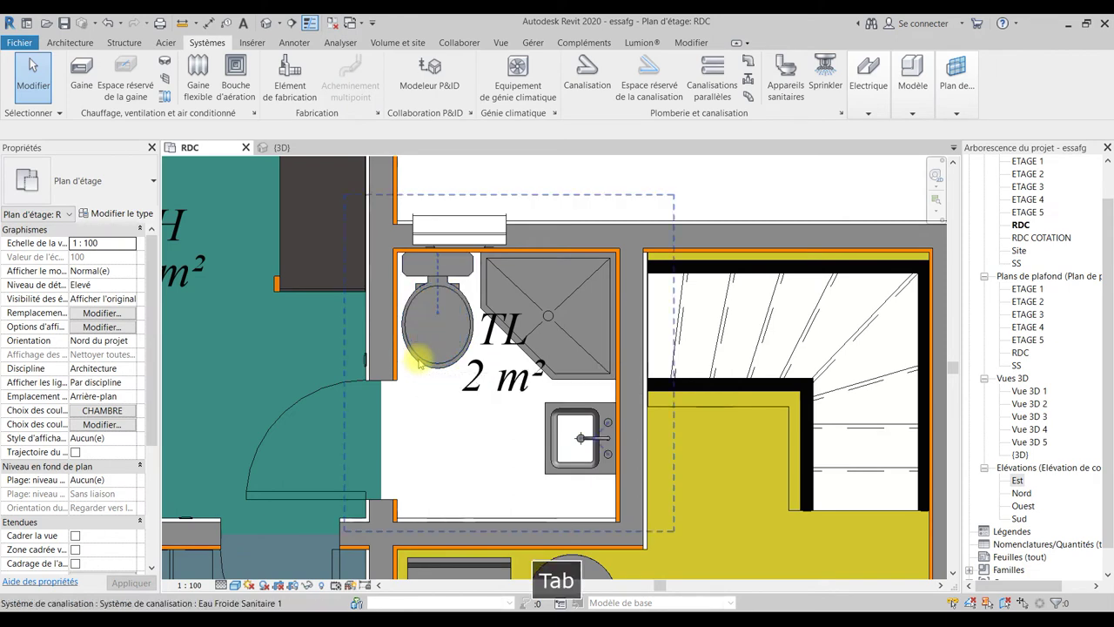
{"action": "left_click", "coordinate": [418, 359]}
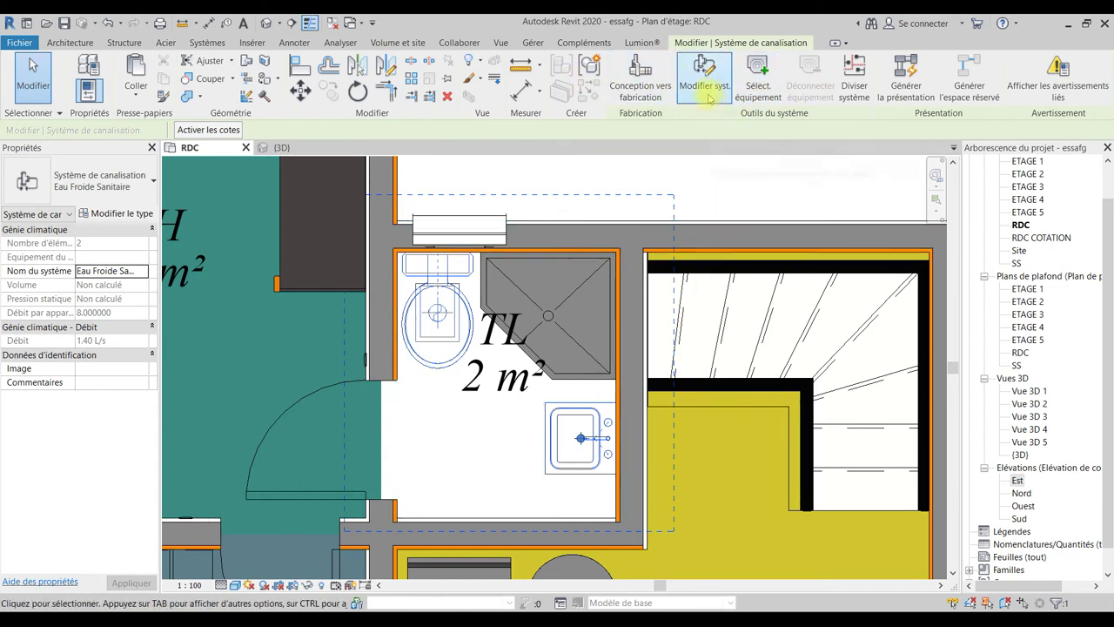
{"action": "left_click", "coordinate": [916, 85]}
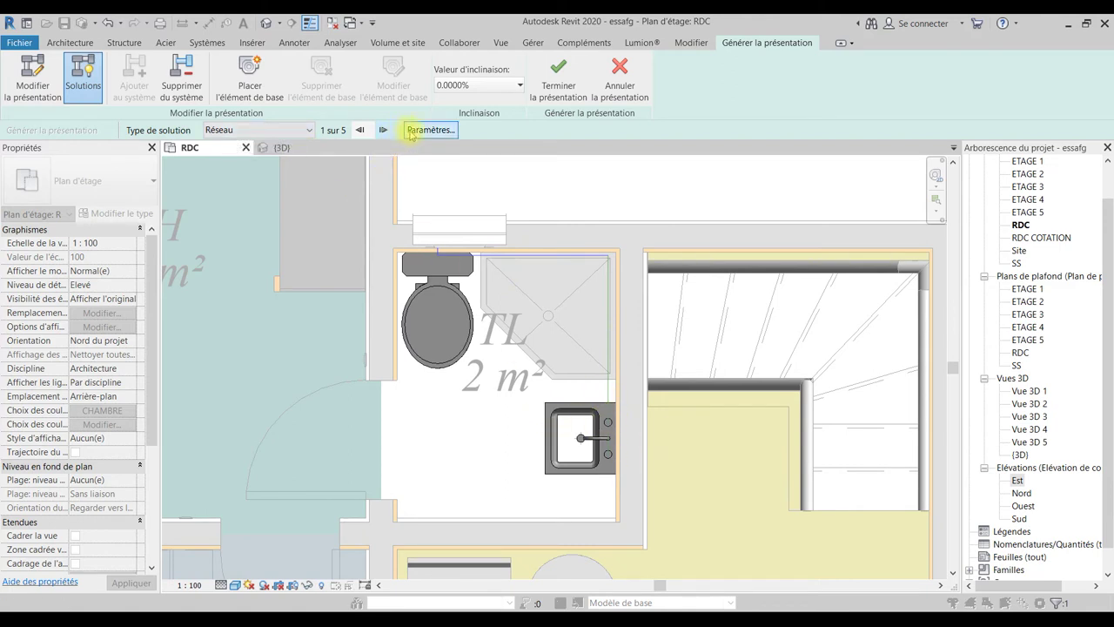
Set the Antenne branch offset to 0.2 in the pipe conversion settings.
{"action": "left_click", "coordinate": [289, 148]}
{"action": "mouse_move", "coordinate": [473, 340]}
{"action": "middle_mouse_down", "text": "shift"}
{"action": "mouse_move", "coordinate": [427, 499]}
{"action": "mouse_move", "coordinate": [579, 461]}
{"action": "mouse_move", "coordinate": [609, 467]}
{"action": "mouse_move", "coordinate": [473, 273]}
{"action": "middle_mouse_up", "text": "shift"}
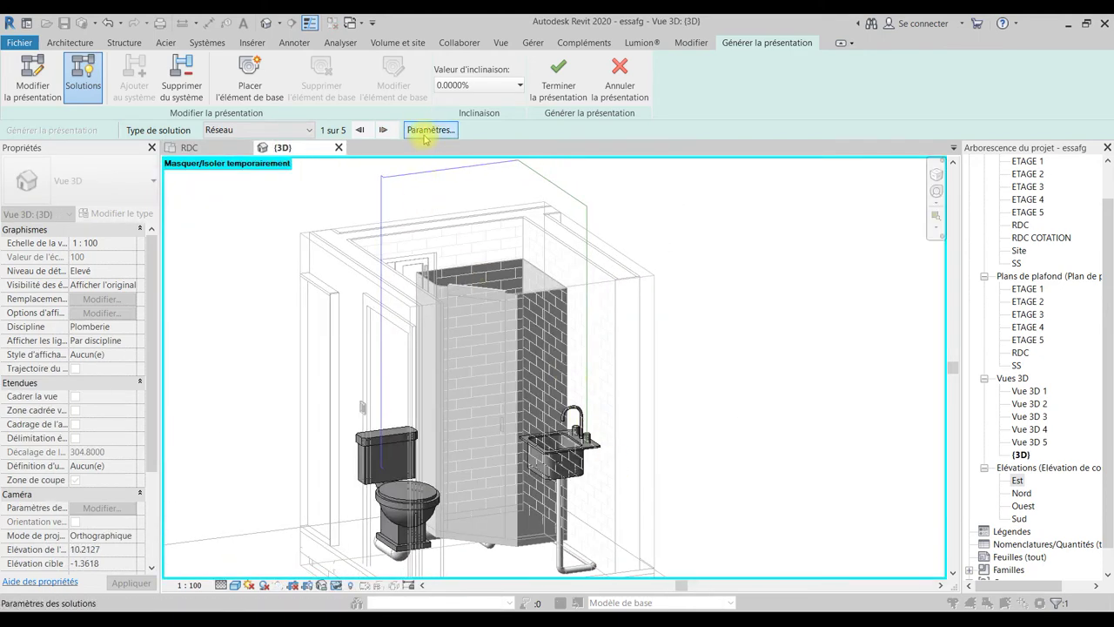
{"action": "left_click", "coordinate": [426, 133]}
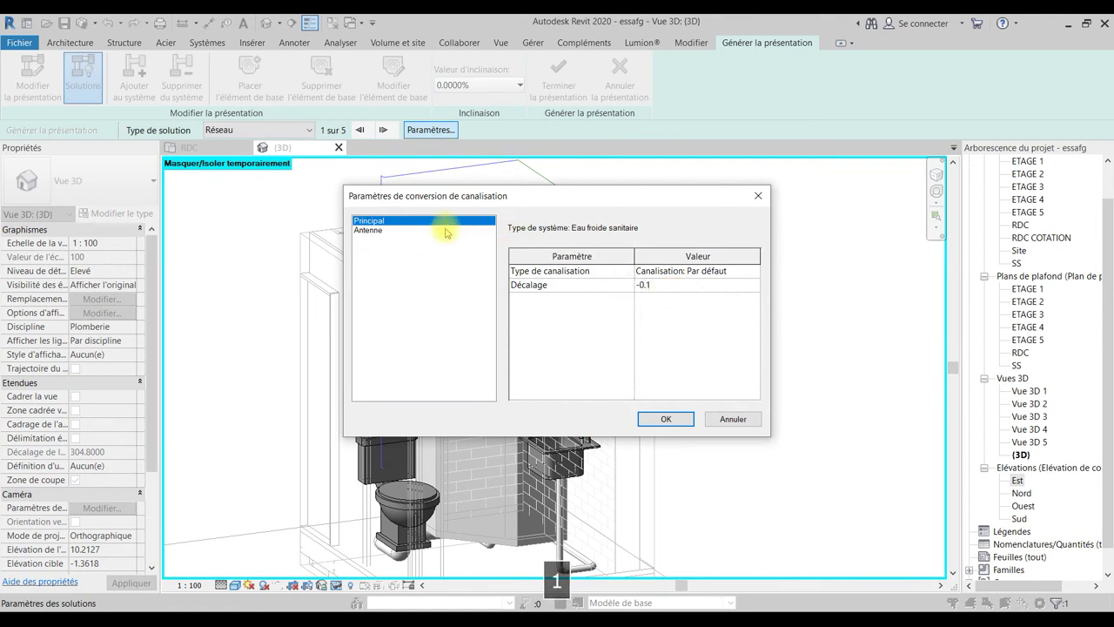
{"action": "left_click", "coordinate": [383, 230]}
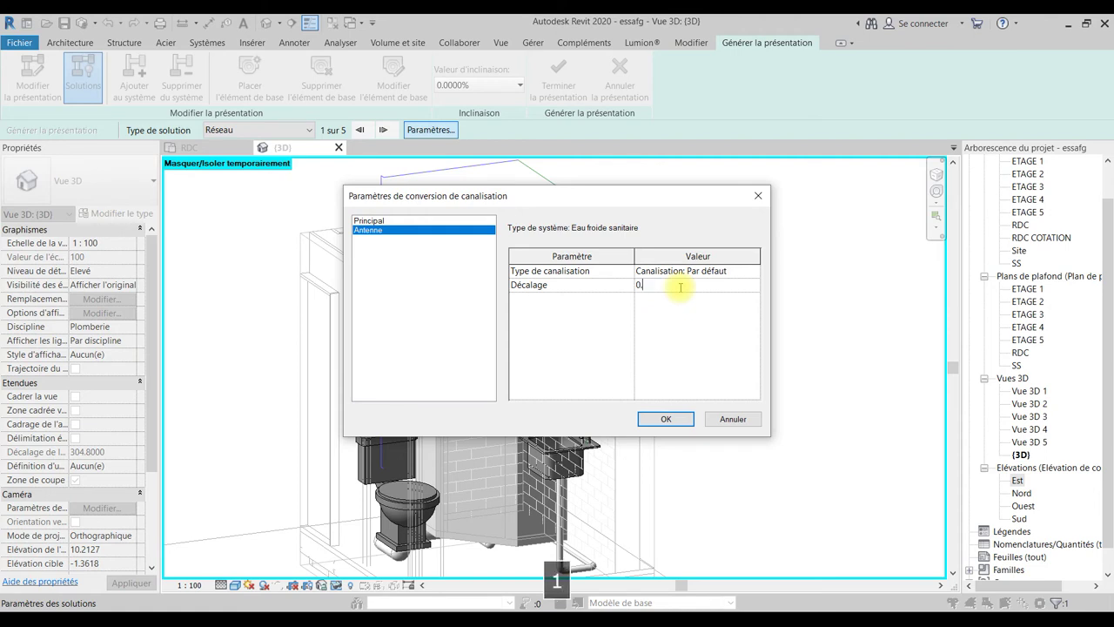
{"action": "left_click", "coordinate": [697, 284]}
{"action": "type", "text": "1"}
{"action": "left_click_drag", "start_coordinate": [679, 287], "coordinate": [625, 294]}
{"action": "type", "text": "-0.1"}
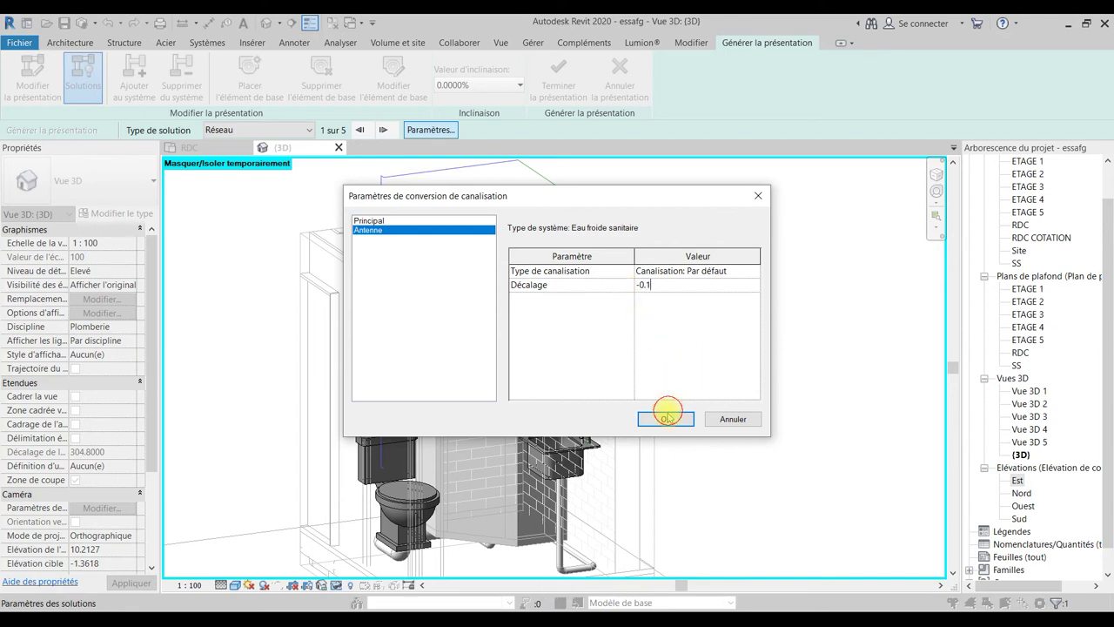
{"action": "left_click", "coordinate": [663, 418]}
Reconfirm the 0.2 Antenne offset and return to the RDC floor plan.
{"action": "mouse_move", "coordinate": [636, 452]}
{"action": "middle_mouse_down", "text": "shift"}
{"action": "mouse_move", "coordinate": [644, 380]}
{"action": "mouse_move", "coordinate": [565, 319]}
{"action": "mouse_move", "coordinate": [460, 323]}
{"action": "mouse_move", "coordinate": [410, 377]}
{"action": "mouse_move", "coordinate": [447, 398]}
{"action": "mouse_move", "coordinate": [624, 388]}
{"action": "mouse_move", "coordinate": [529, 299]}
{"action": "mouse_move", "coordinate": [557, 377]}
{"action": "mouse_move", "coordinate": [390, 278]}
{"action": "middle_mouse_up", "text": "shift"}
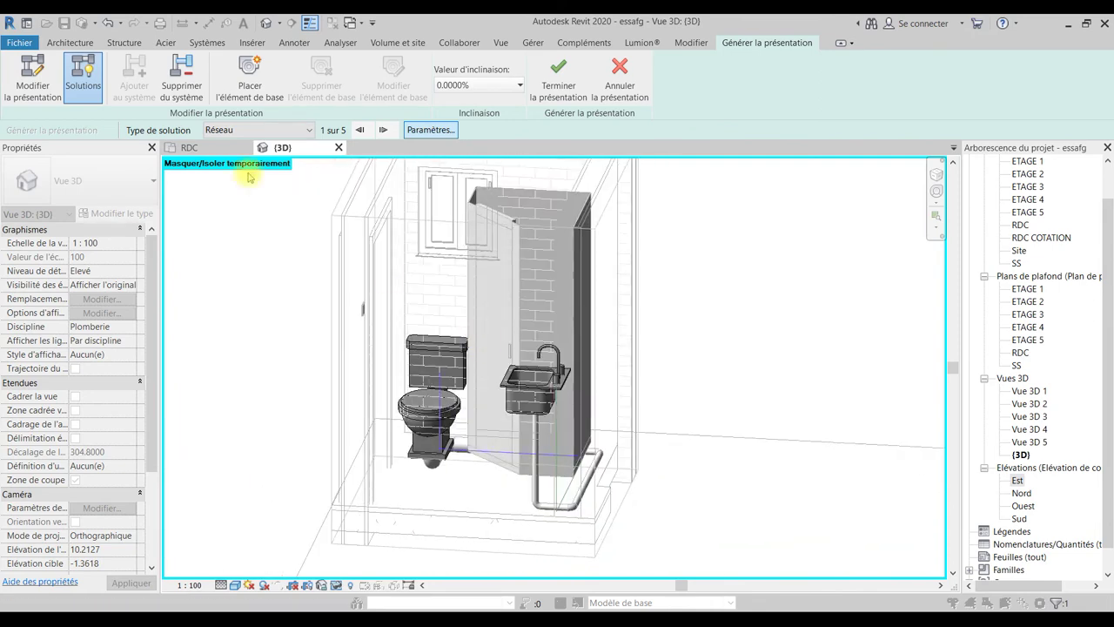
{"action": "left_click", "coordinate": [437, 130]}
{"action": "type", "text": "0.2"}
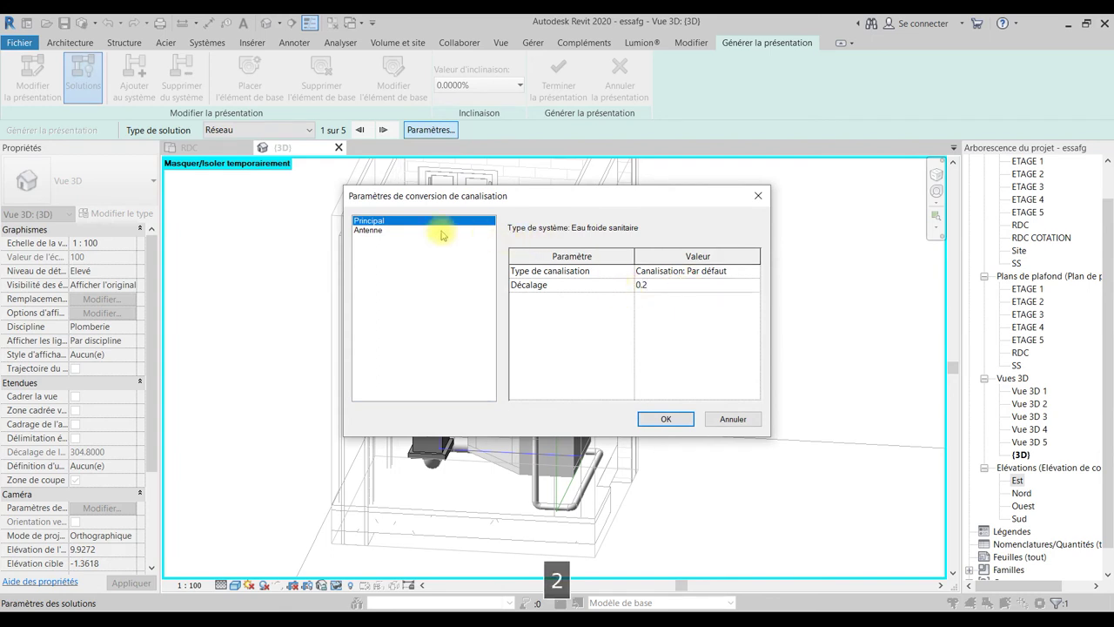
{"action": "left_click", "coordinate": [429, 231]}
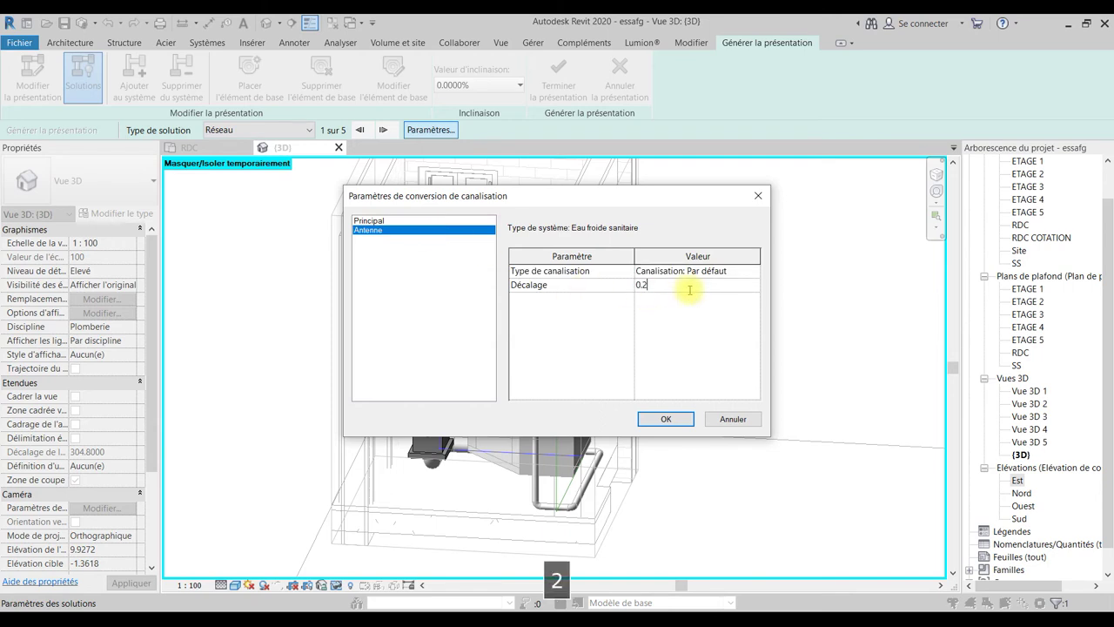
{"action": "left_click", "coordinate": [644, 419]}
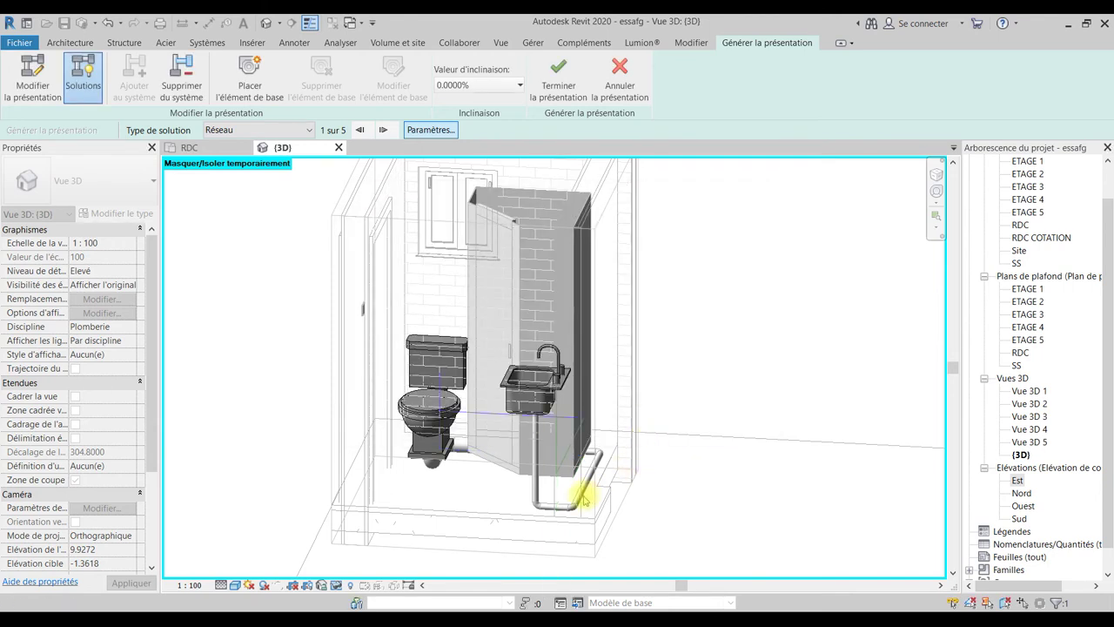
{"action": "mouse_move", "coordinate": [659, 485]}
{"action": "middle_mouse_down", "text": "shift"}
{"action": "mouse_move", "coordinate": [702, 514]}
{"action": "mouse_move", "coordinate": [626, 441]}
{"action": "mouse_move", "coordinate": [831, 451]}
{"action": "mouse_move", "coordinate": [741, 452]}
{"action": "mouse_move", "coordinate": [731, 499]}
{"action": "mouse_move", "coordinate": [576, 297]}
{"action": "middle_mouse_up", "text": "shift"}
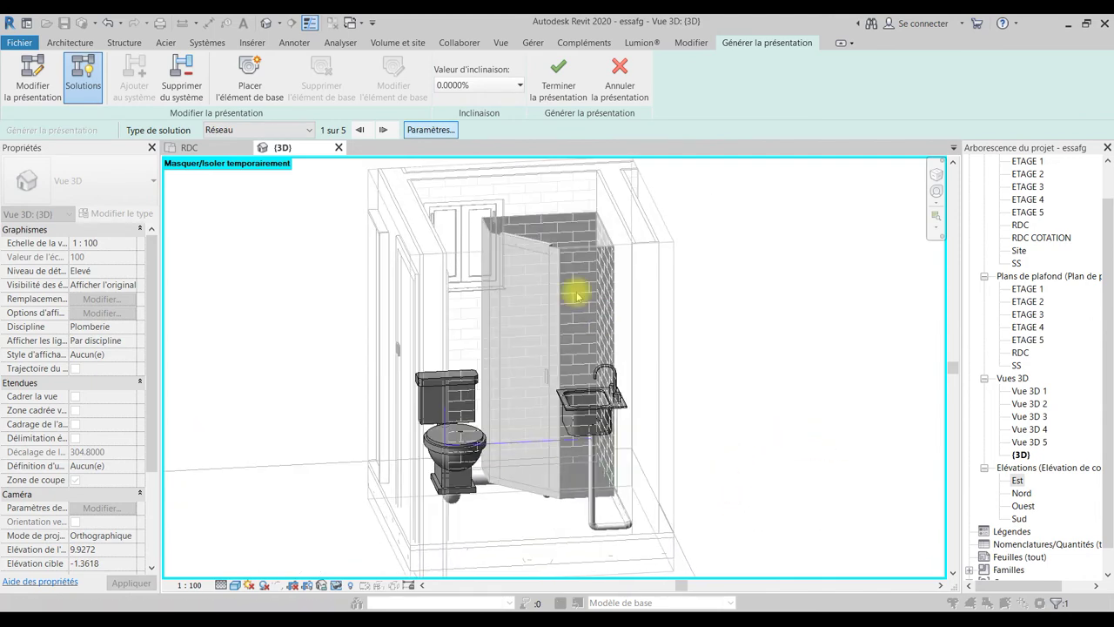
{"action": "left_click", "coordinate": [217, 154]}
{"action": "scroll", "coordinate": [611, 397], "scroll_direction": "up", "scroll_amount": 3}
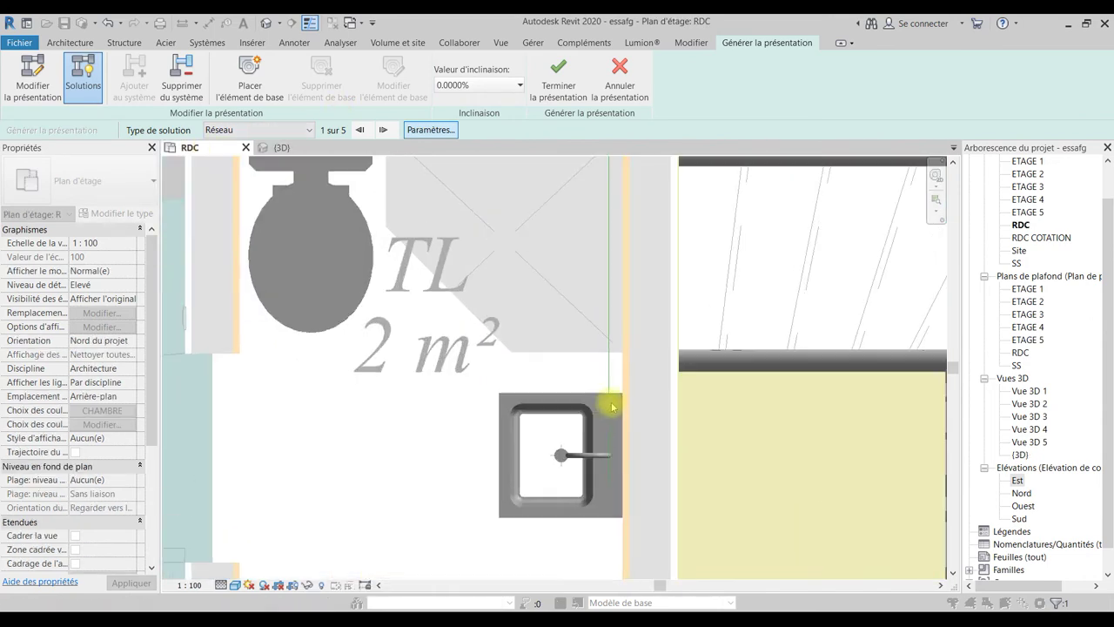
Move the vertical routing line right and the horizontal line above the toilet and shower.
{"action": "left_click", "coordinate": [35, 83]}
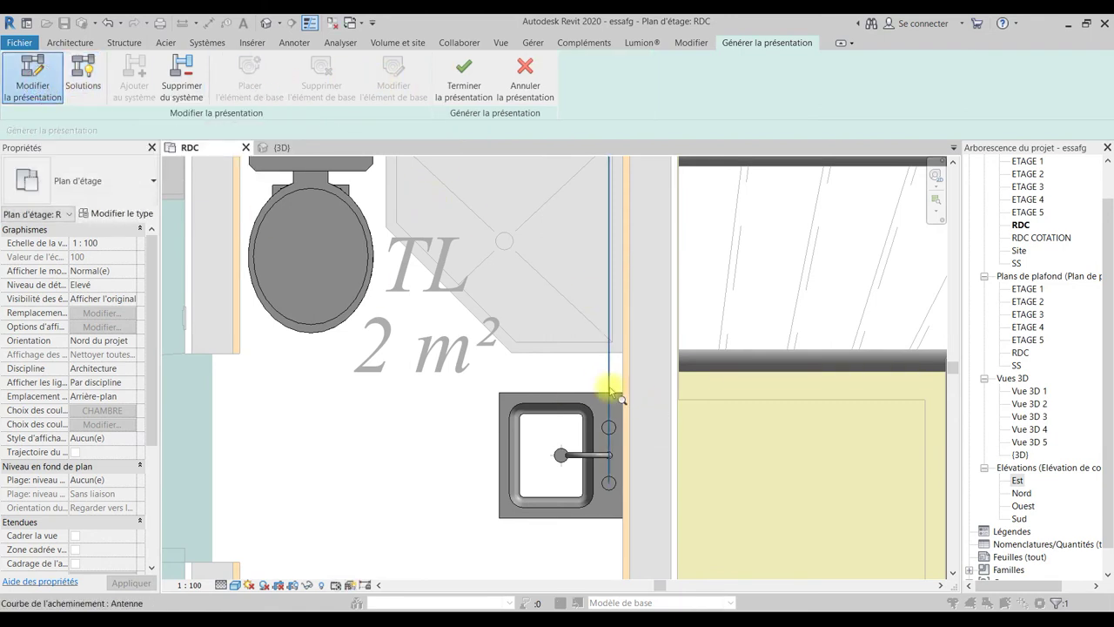
{"action": "left_click_drag", "start_coordinate": [615, 314], "coordinate": [649, 313]}
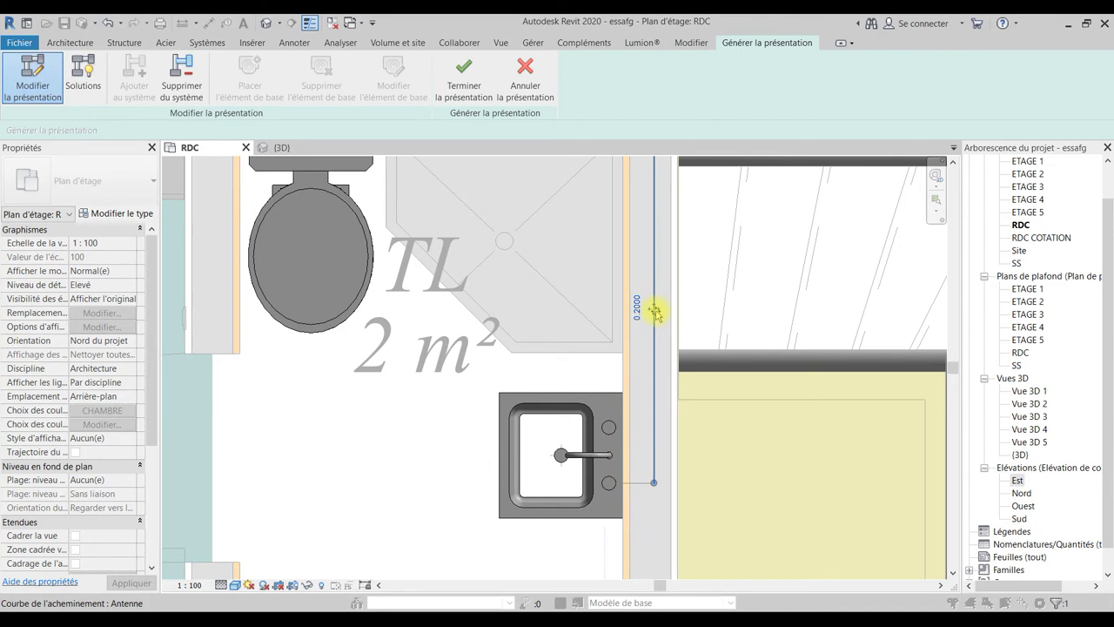
{"action": "scroll", "coordinate": [654, 322], "scroll_direction": "down", "scroll_amount": 1}
{"action": "scroll", "coordinate": [390, 294], "scroll_direction": "up", "scroll_amount": 1}
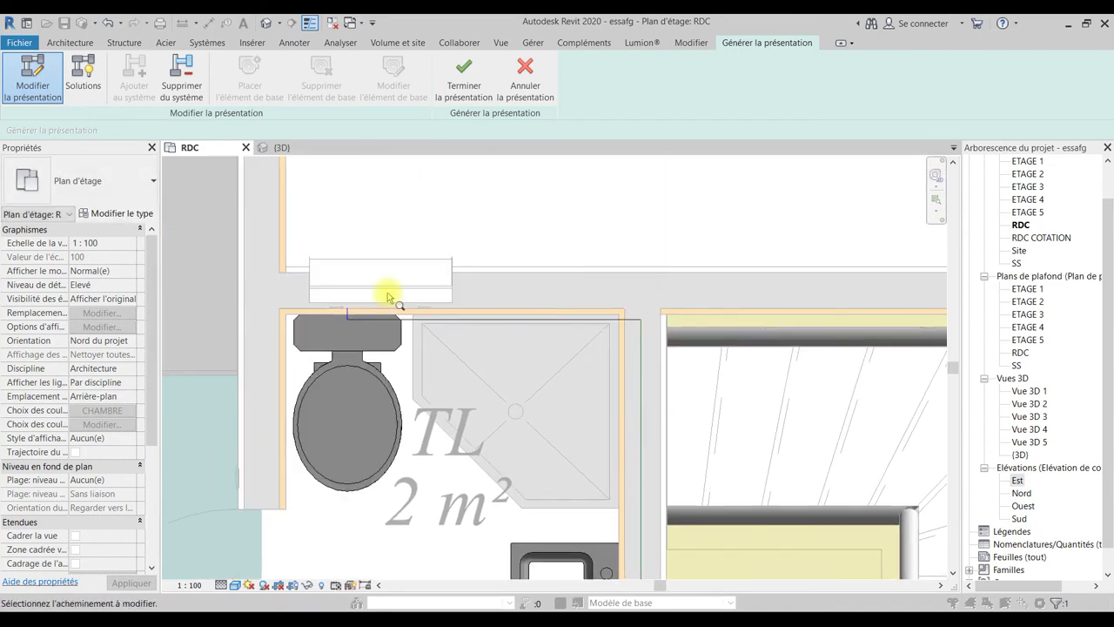
{"action": "left_click_drag", "start_coordinate": [475, 319], "coordinate": [497, 294]}
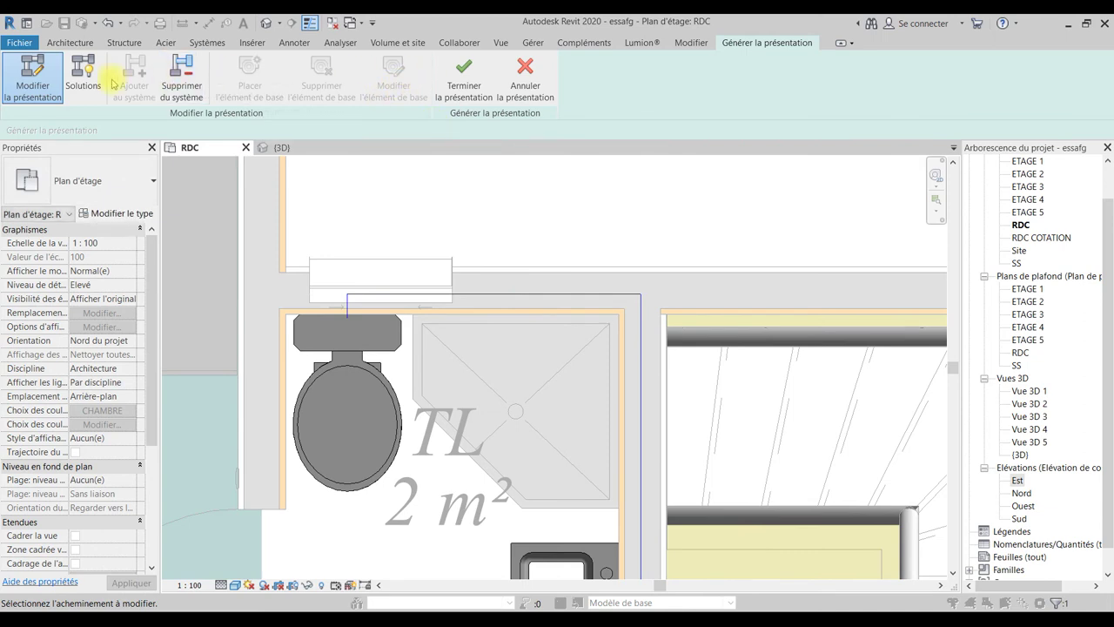
{"action": "left_click", "coordinate": [84, 80]}
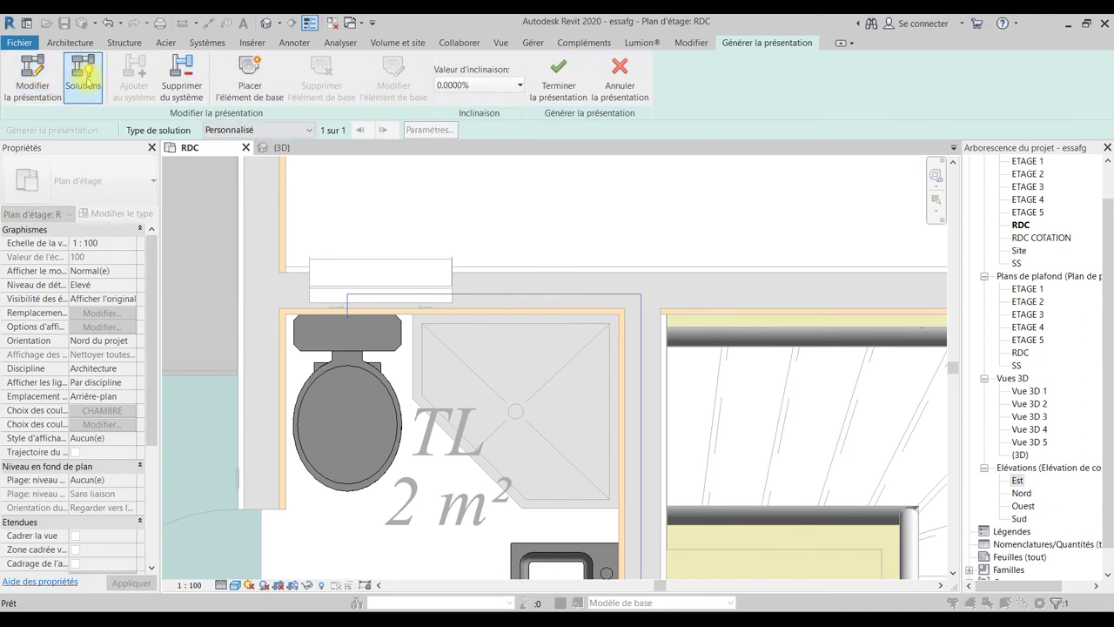
Place a base element in the plan above the bathroom.
{"action": "left_click", "coordinate": [257, 85]}
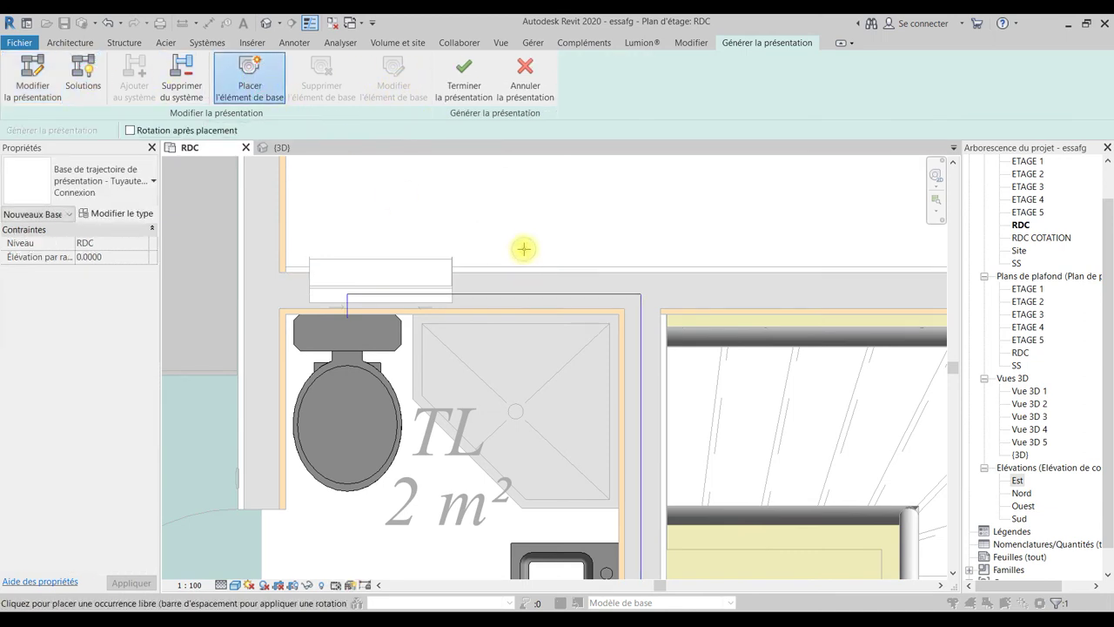
{"action": "left_click", "coordinate": [639, 247]}
{"action": "scroll", "coordinate": [639, 247], "scroll_direction": "down", "scroll_amount": 2}
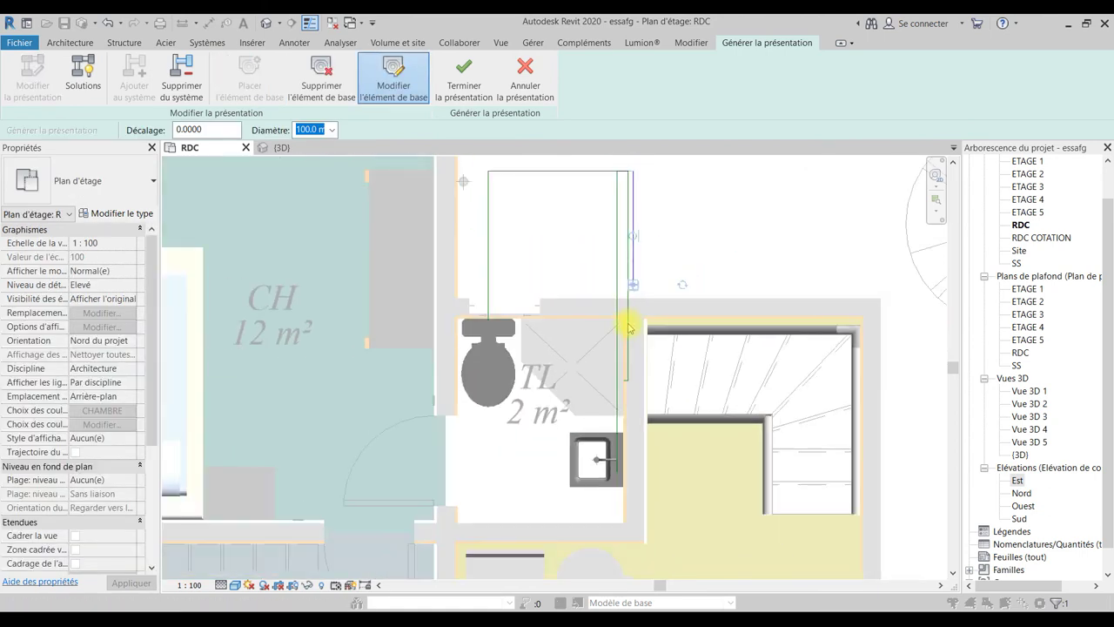
{"action": "scroll", "coordinate": [629, 342], "scroll_direction": "down", "scroll_amount": 2}
{"action": "scroll", "coordinate": [629, 342], "scroll_direction": "up", "scroll_amount": 1}
{"action": "scroll", "coordinate": [612, 418], "scroll_direction": "up", "scroll_amount": 1}
{"action": "scroll", "coordinate": [592, 426], "scroll_direction": "up", "scroll_amount": 1}
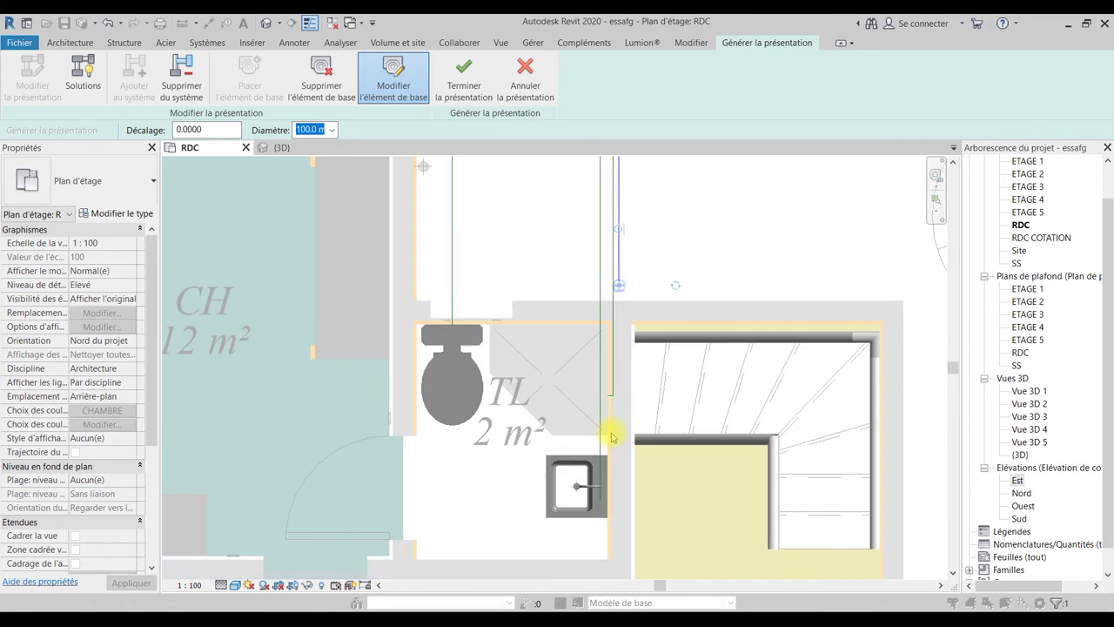
Set the base element's diameter to 15.0 mm.
{"action": "left_click", "coordinate": [332, 130]}
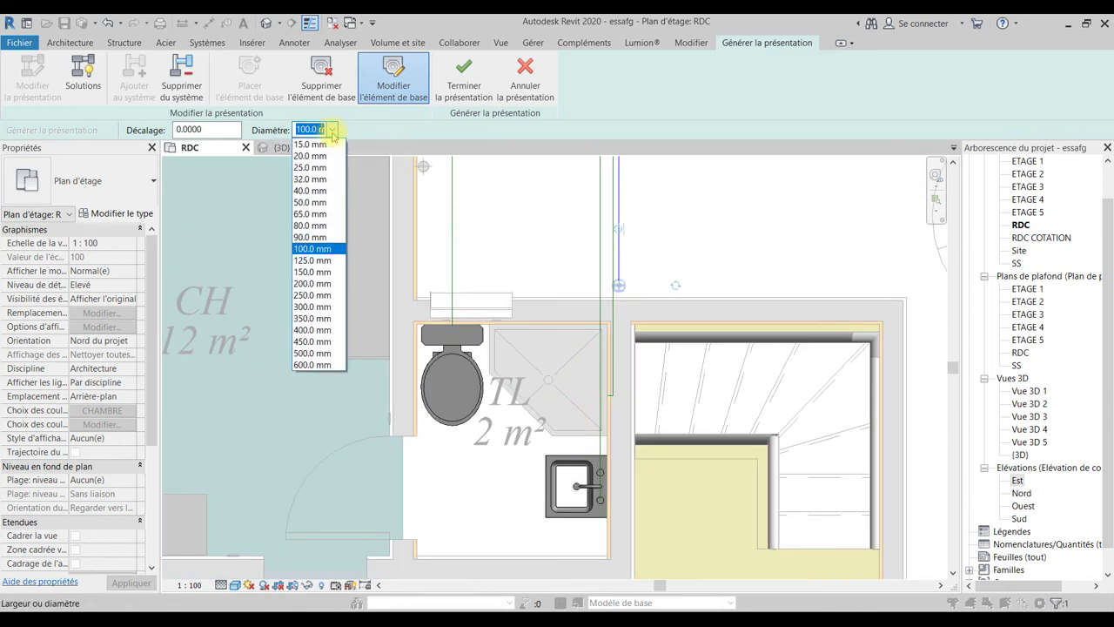
{"action": "left_click", "coordinate": [318, 148]}
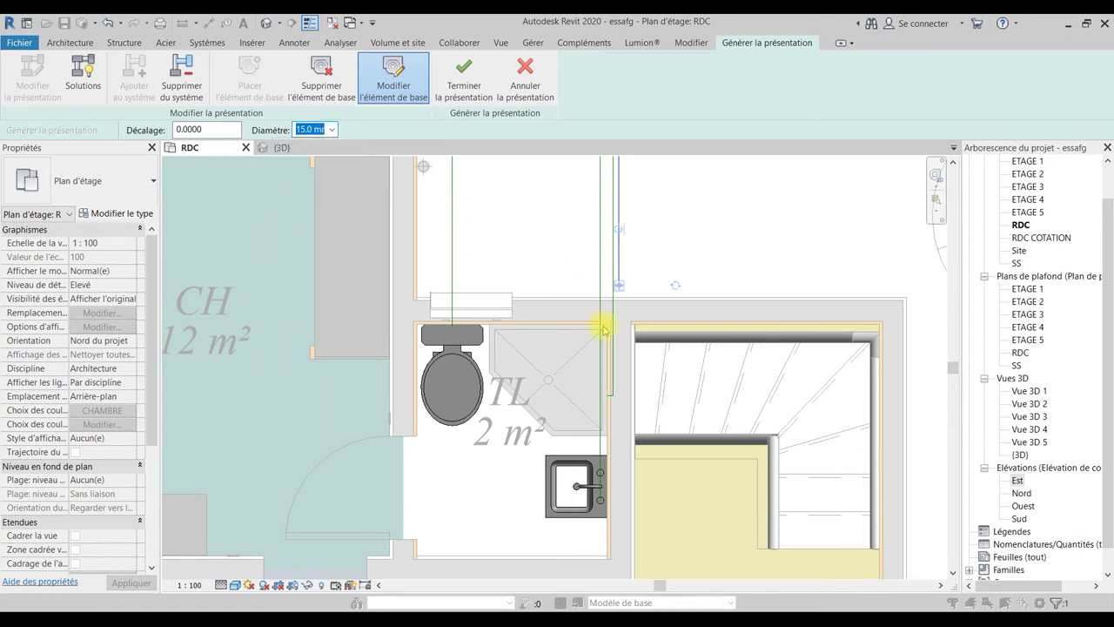
{"action": "middle_click_drag", "start_coordinate": [604, 329], "coordinate": [569, 444]}
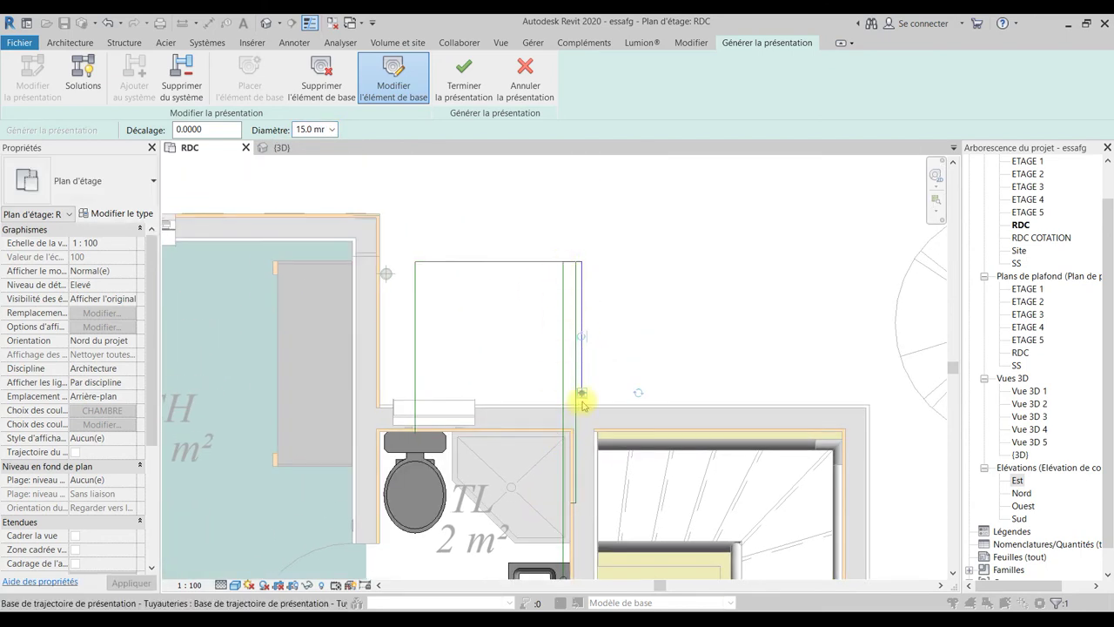
{"action": "scroll", "coordinate": [582, 402], "scroll_direction": "down", "scroll_amount": 2}
{"action": "scroll", "coordinate": [574, 396], "scroll_direction": "down", "scroll_amount": 1}
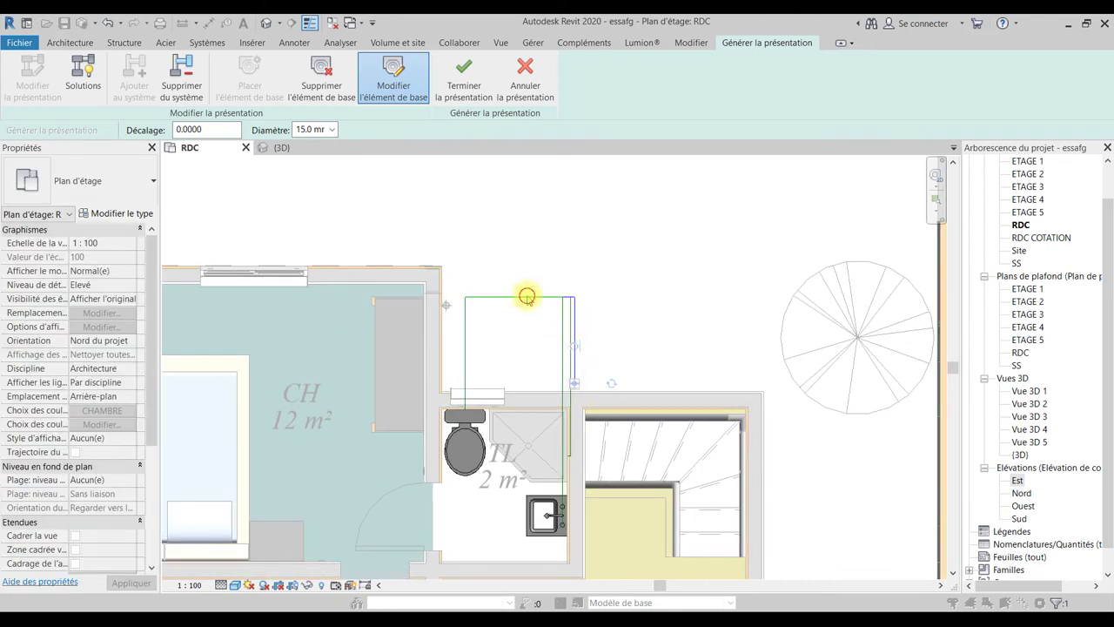
{"action": "left_click", "coordinate": [83, 73]}
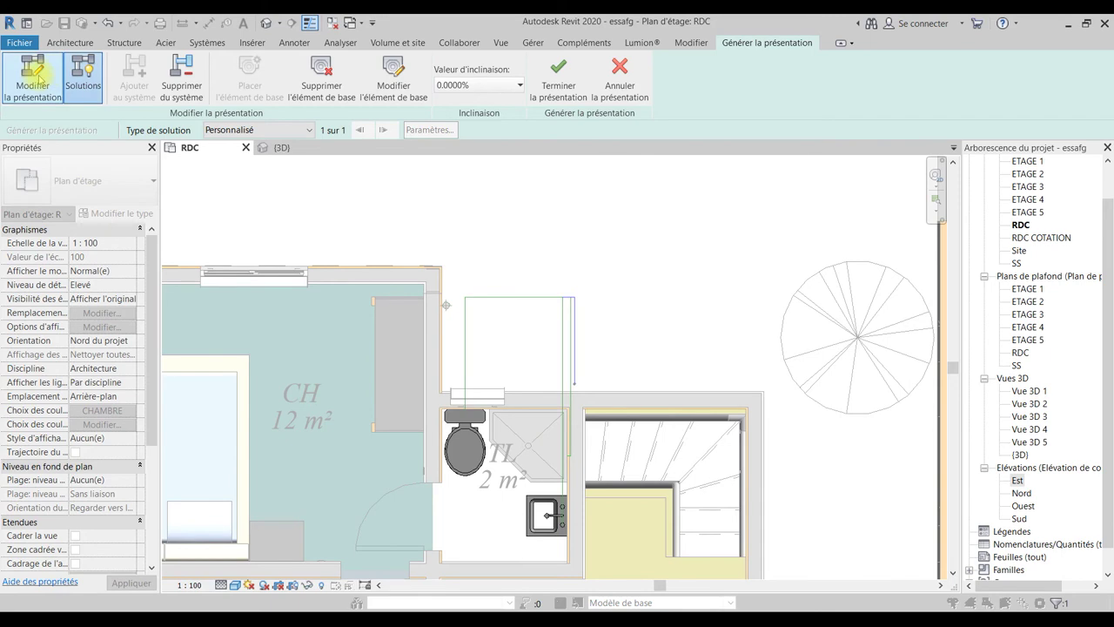
Keep the Personnalisé custom solution type.
{"action": "left_click", "coordinate": [315, 130]}
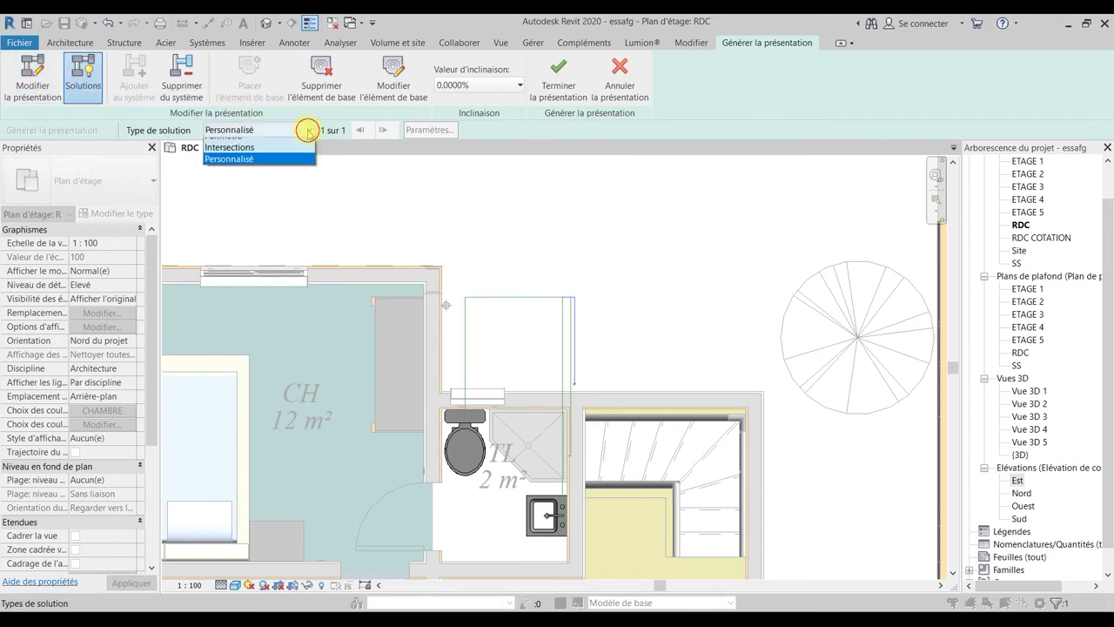
{"action": "left_click", "coordinate": [306, 130]}
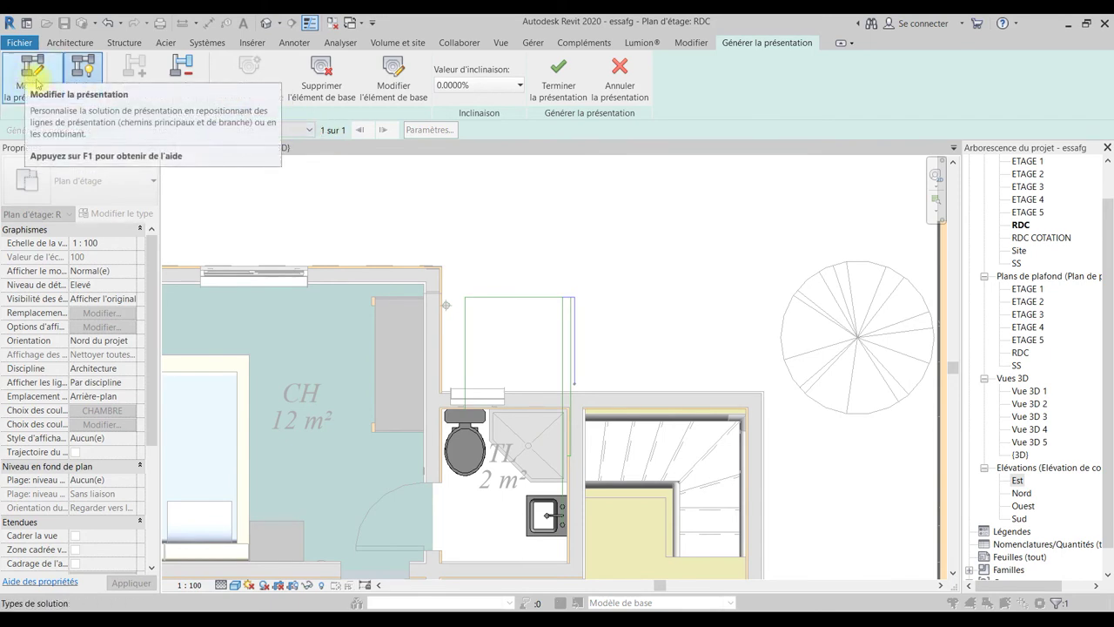
{"action": "scroll", "coordinate": [544, 494], "scroll_direction": "up", "scroll_amount": 2}
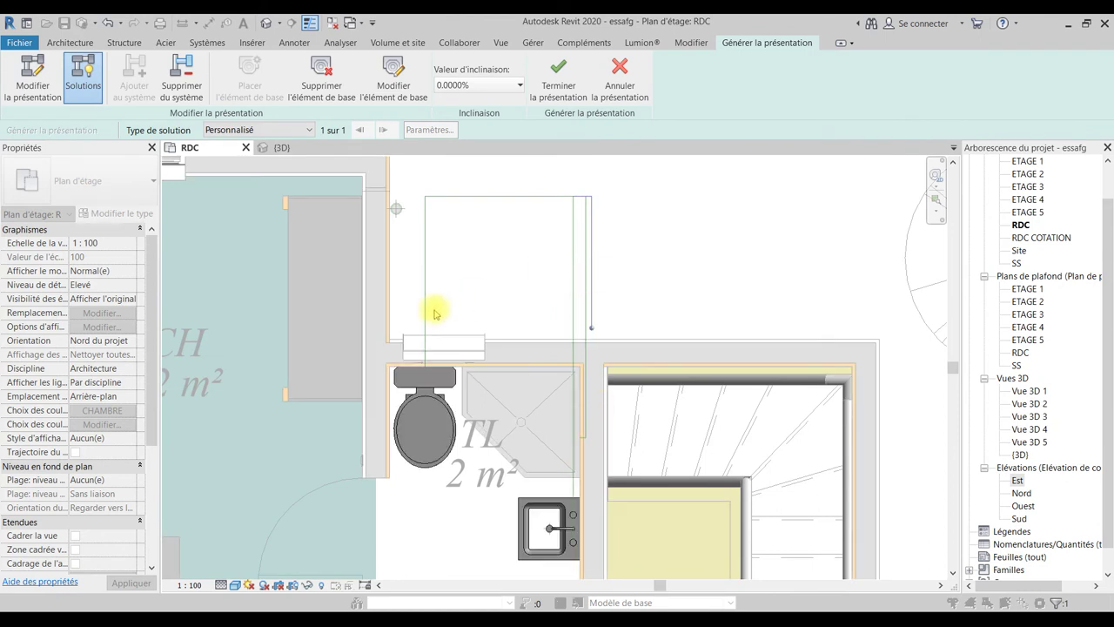
Move the top routing segment down and reshape the vertical routing's top end.
{"action": "left_click", "coordinate": [35, 76]}
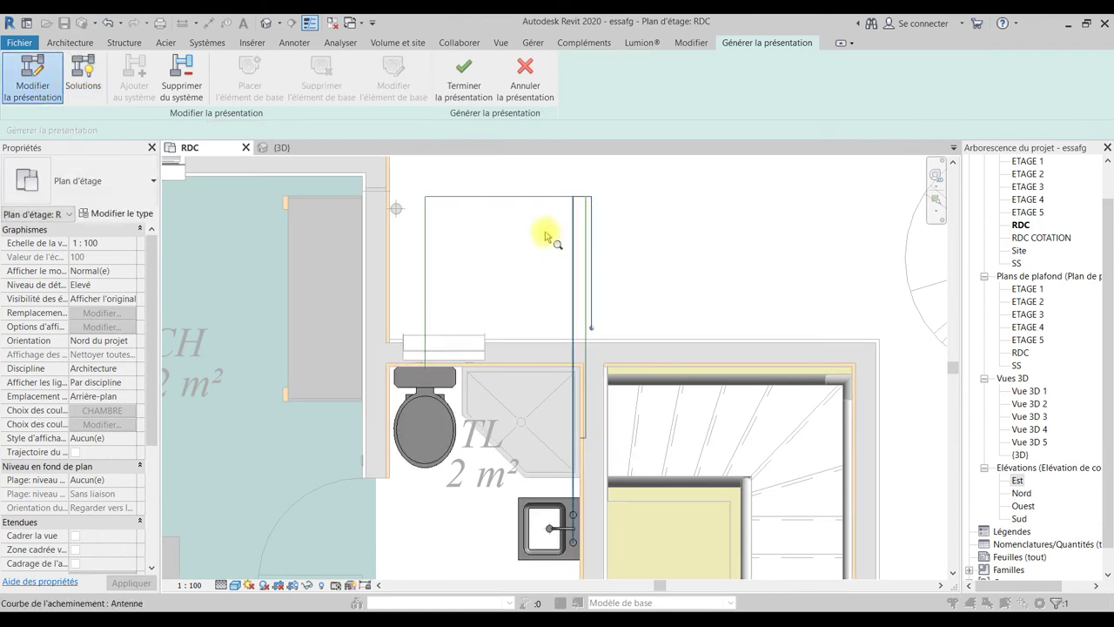
{"action": "left_click", "coordinate": [503, 197]}
{"action": "mouse_move", "coordinate": [500, 199]}
{"action": "left_mouse_down"}
{"action": "mouse_move", "coordinate": [497, 309]}
{"action": "mouse_move", "coordinate": [509, 329]}
{"action": "left_mouse_up"}
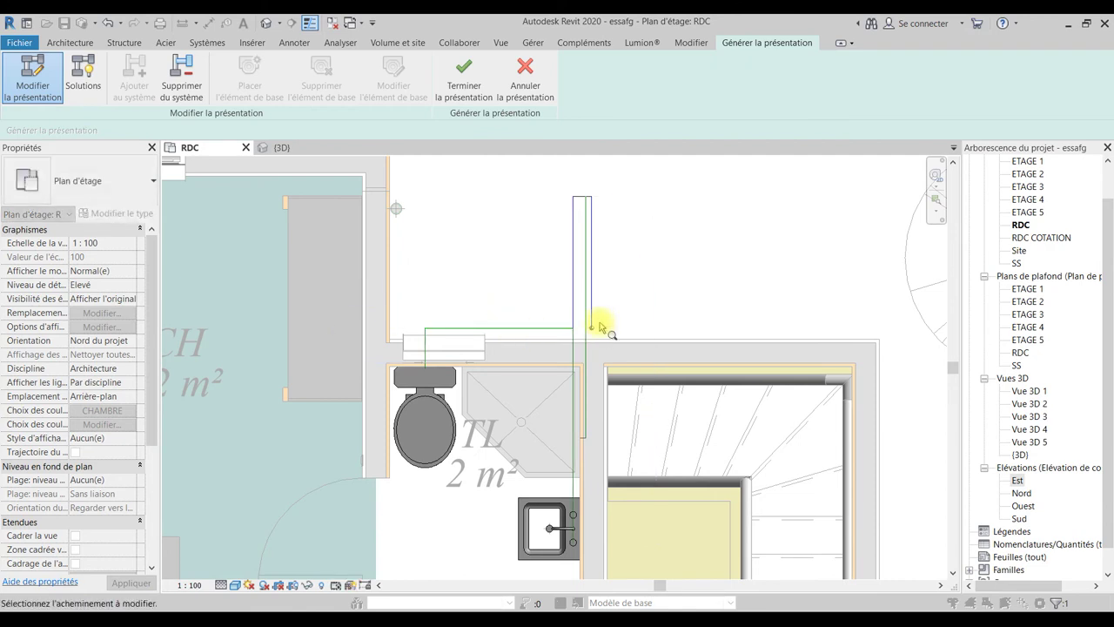
{"action": "scroll", "coordinate": [577, 247], "scroll_direction": "up", "scroll_amount": 2}
{"action": "left_click", "coordinate": [580, 172]}
{"action": "left_click_drag", "start_coordinate": [566, 374], "coordinate": [600, 373]}
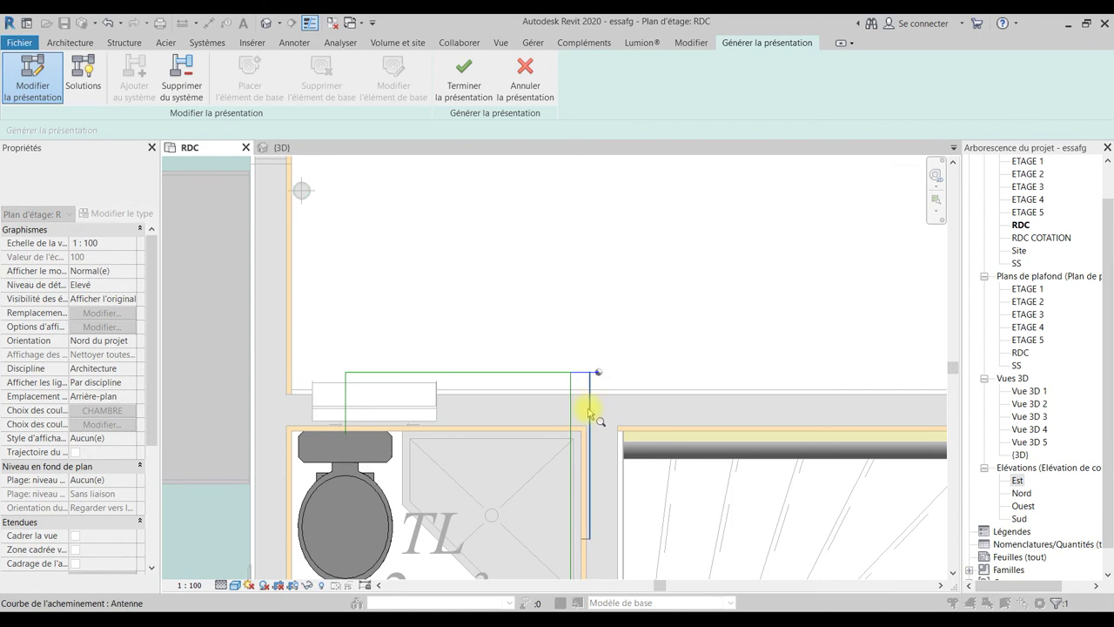
{"action": "scroll", "coordinate": [646, 401], "scroll_direction": "up", "scroll_amount": 2}
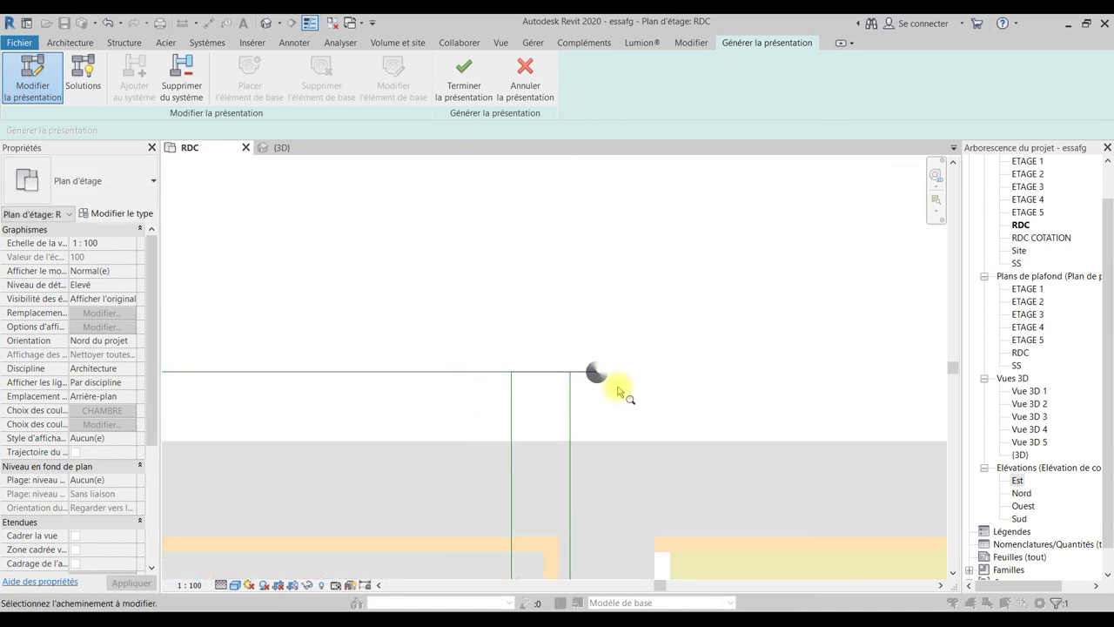
{"action": "scroll", "coordinate": [621, 396], "scroll_direction": "down", "scroll_amount": 2}
{"action": "middle_click_drag", "start_coordinate": [621, 442], "coordinate": [602, 332]}
{"action": "scroll", "coordinate": [601, 331], "scroll_direction": "down", "scroll_amount": 2}
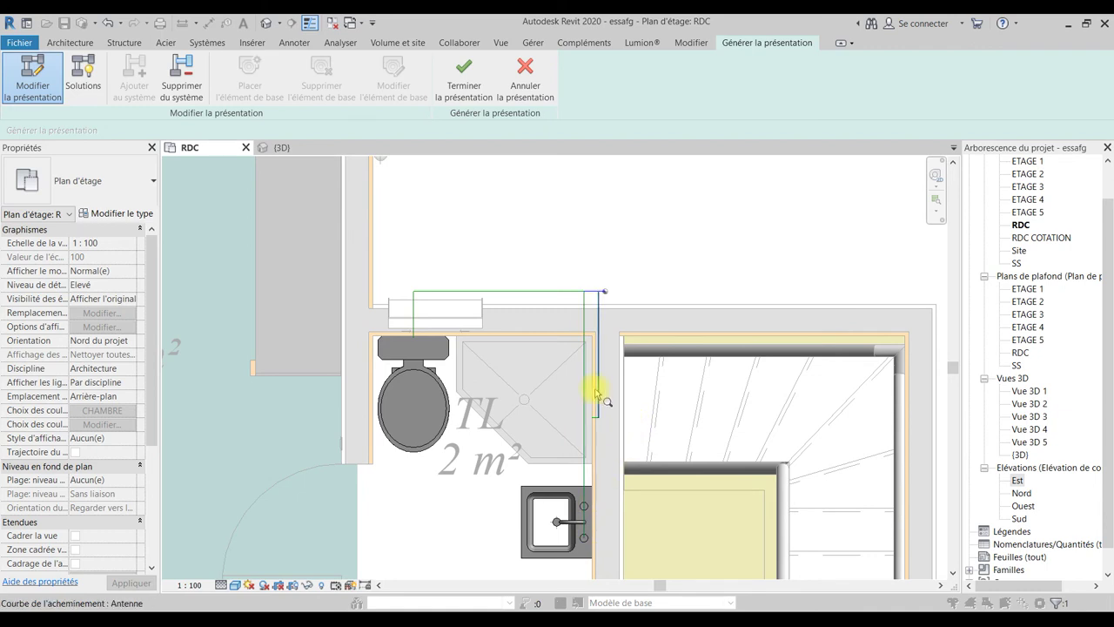
Finish the routing layout to commit it as cold-water pipes.
{"action": "left_click", "coordinate": [489, 292]}
{"action": "key", "text": "Escape"}
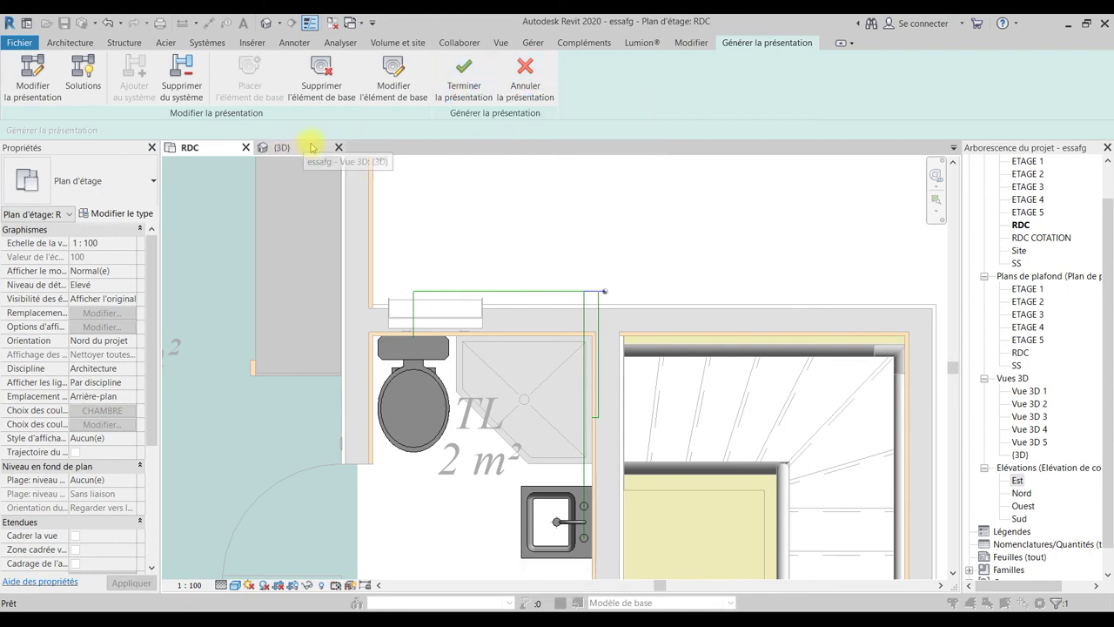
{"action": "left_click", "coordinate": [448, 93]}
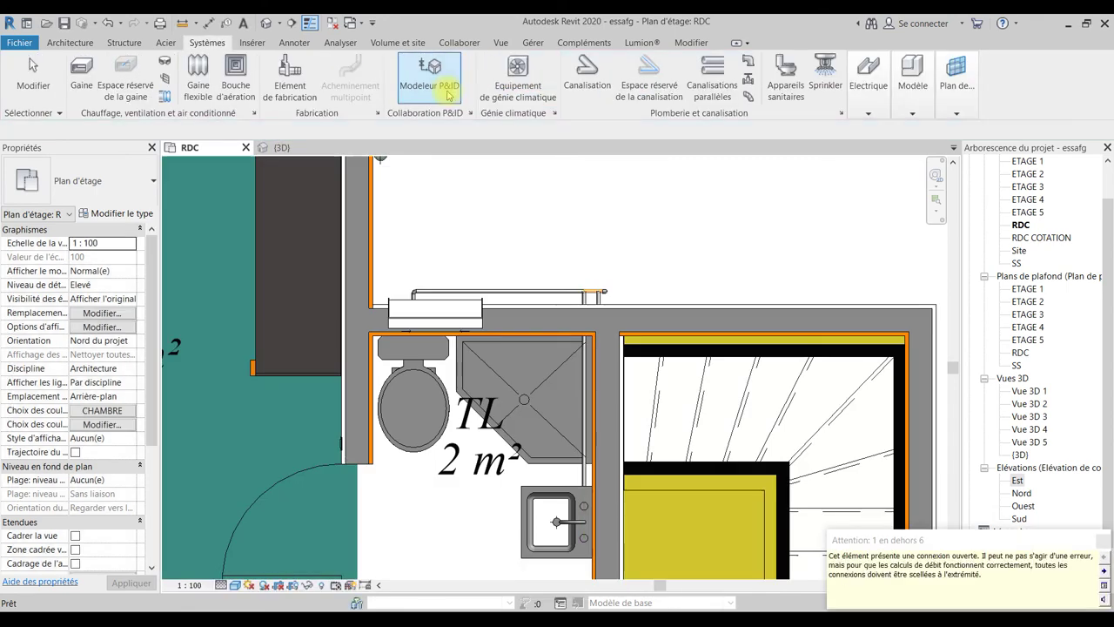
Dismiss the open-connection warning.
{"action": "left_click", "coordinate": [620, 235]}
{"action": "scroll", "coordinate": [615, 272], "scroll_direction": "down", "scroll_amount": 3}
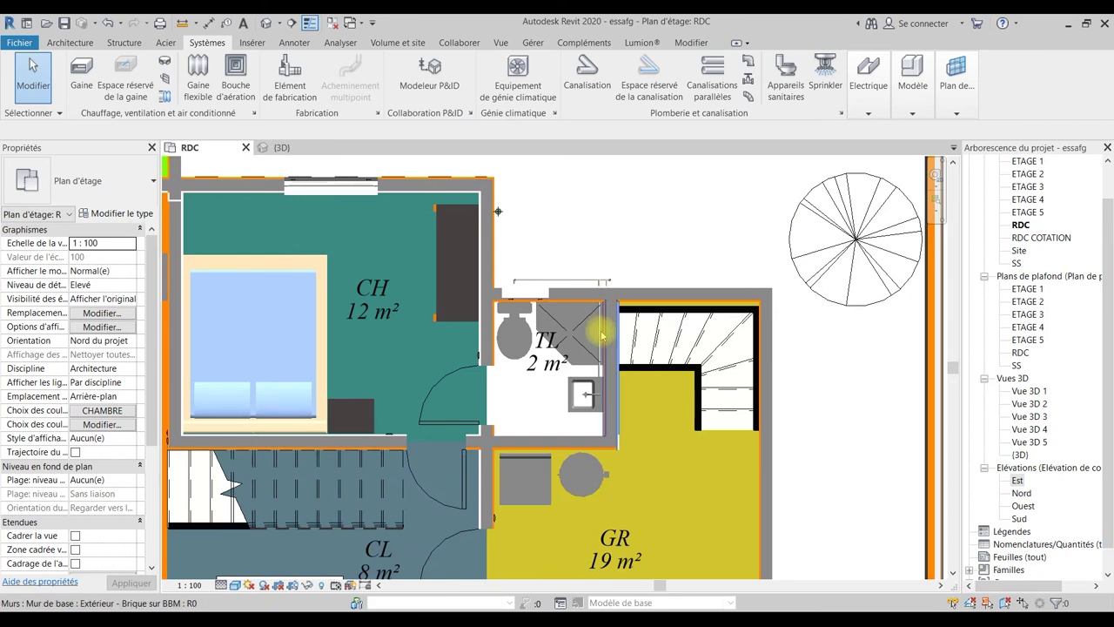
{"action": "scroll", "coordinate": [667, 326], "scroll_direction": "up", "scroll_amount": 4}
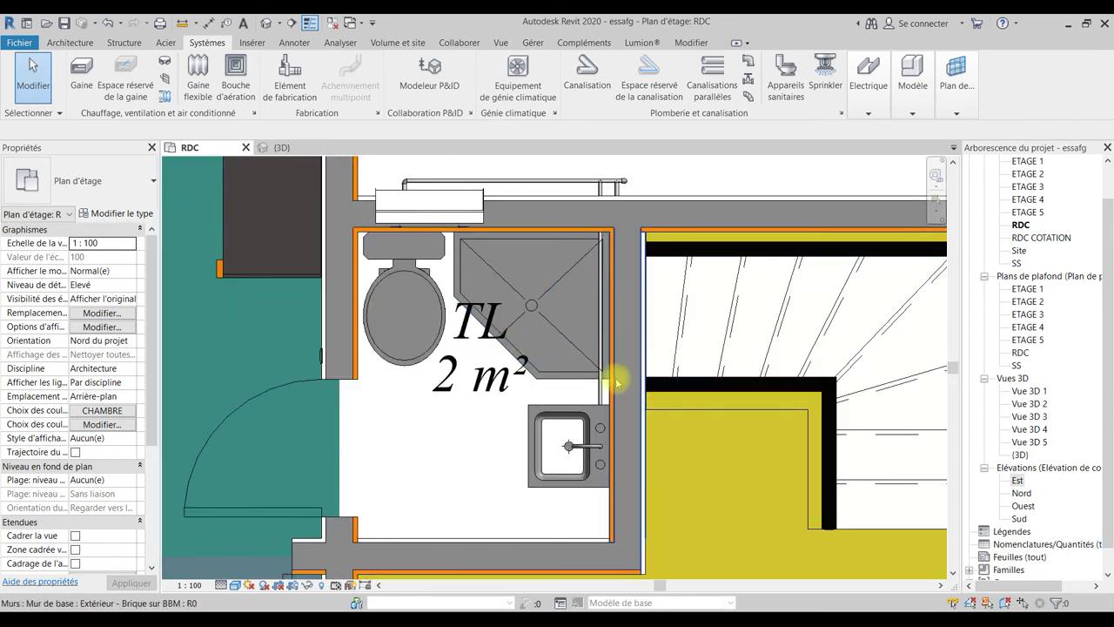
Check the pipe beside the shower and the shower cabin, then return to layout generation.
{"action": "left_click", "coordinate": [599, 396]}
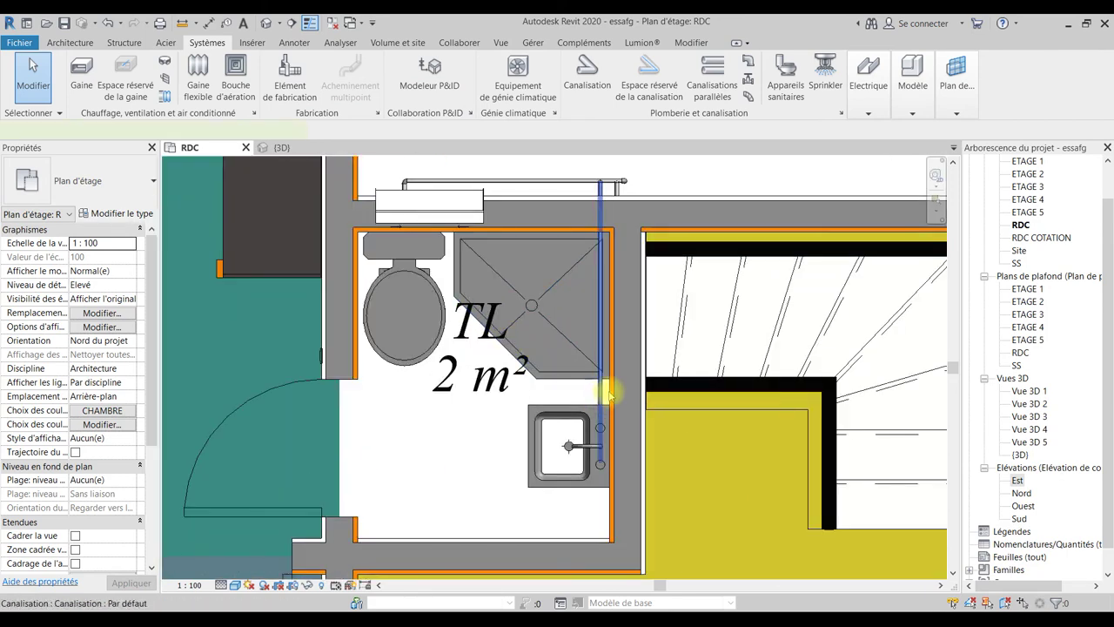
{"action": "key", "text": "Escape"}
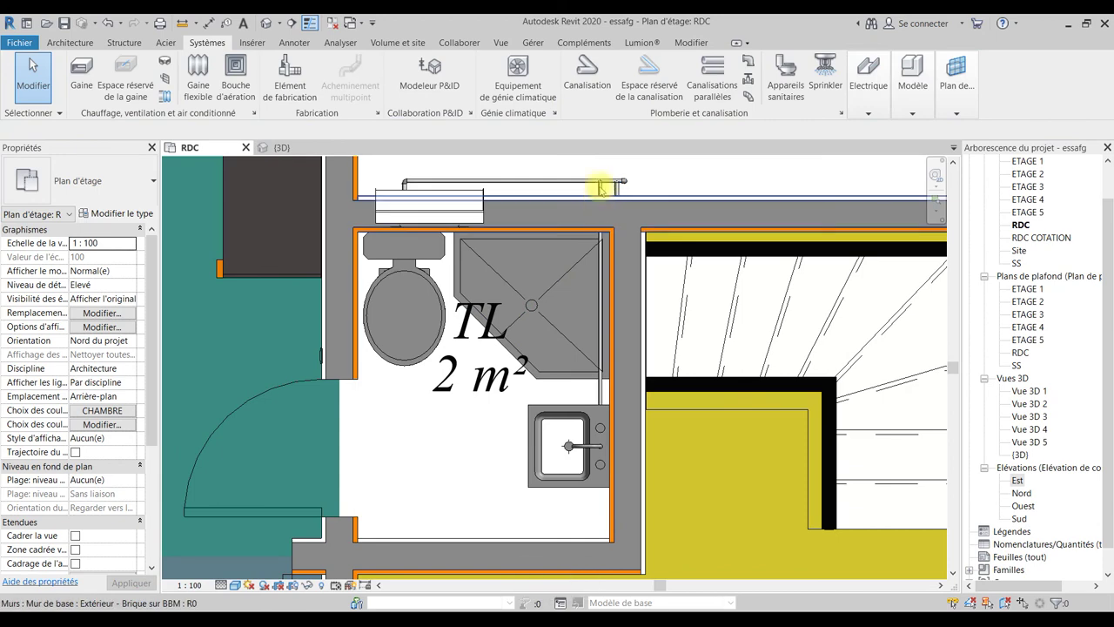
{"action": "left_click", "coordinate": [533, 305]}
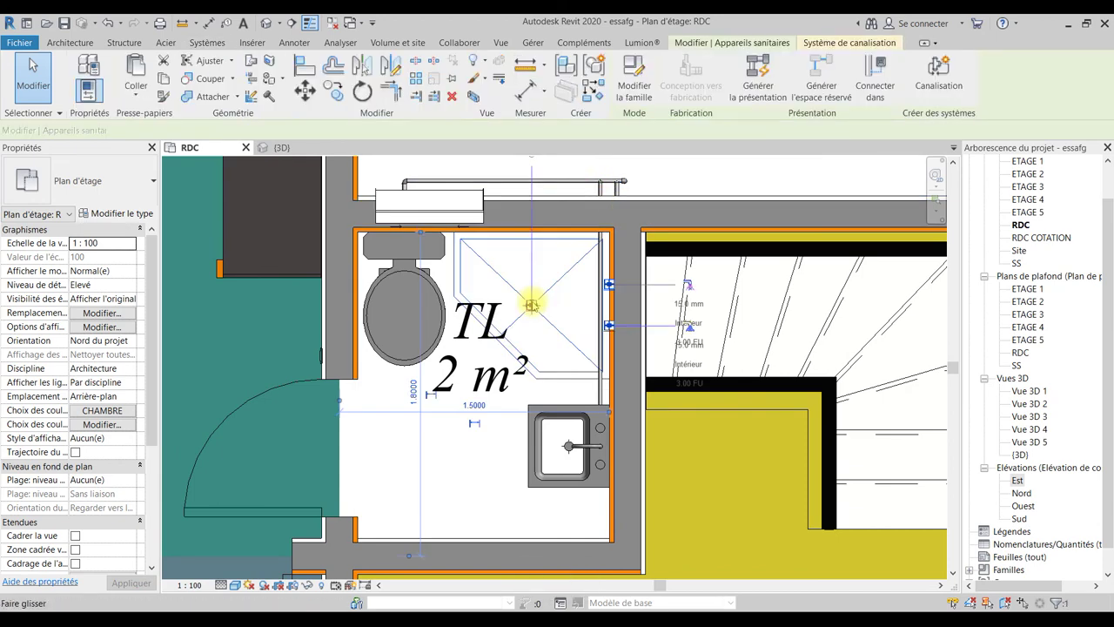
{"action": "key", "text": "Escape"}
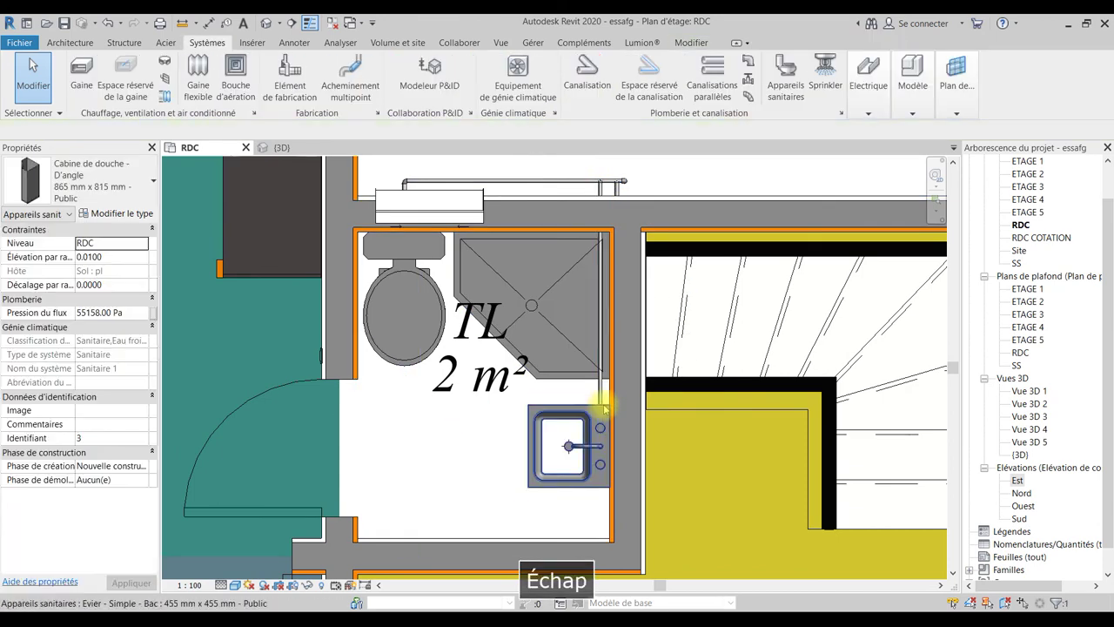
{"action": "left_click", "coordinate": [104, 24]}
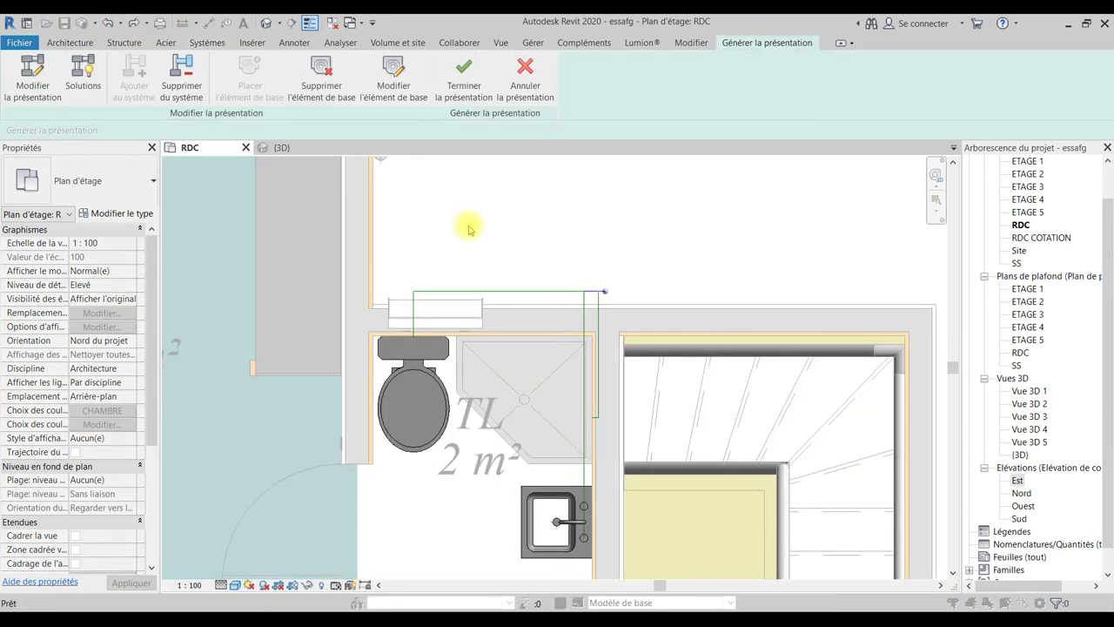
Edit the current layout route, shifting its vertical segment to the right.
{"action": "left_click", "coordinate": [84, 83]}
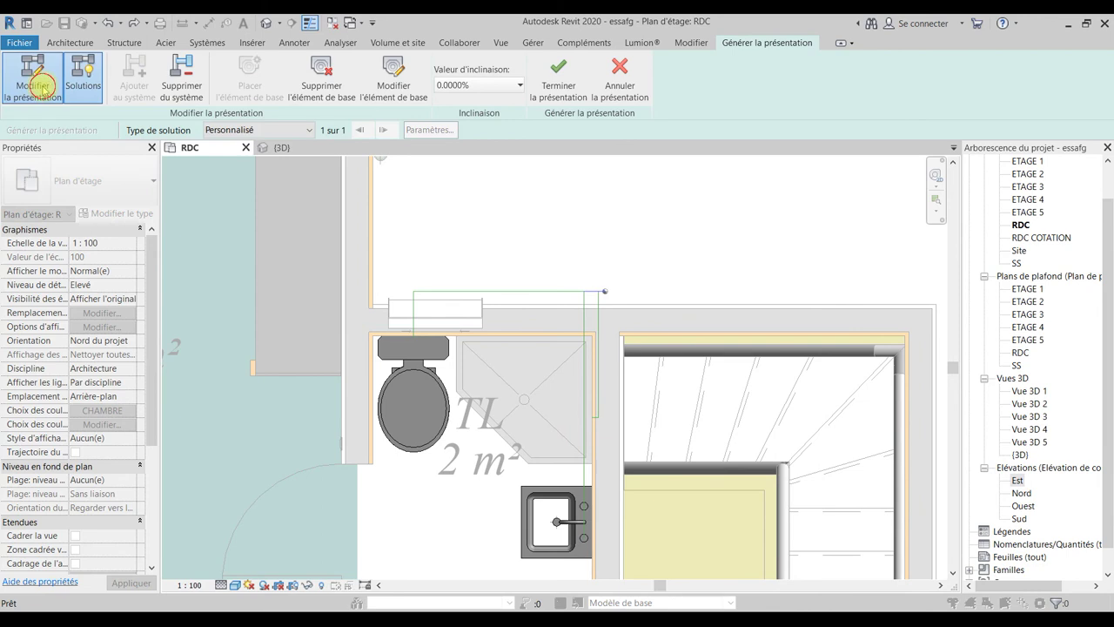
{"action": "left_click", "coordinate": [32, 76]}
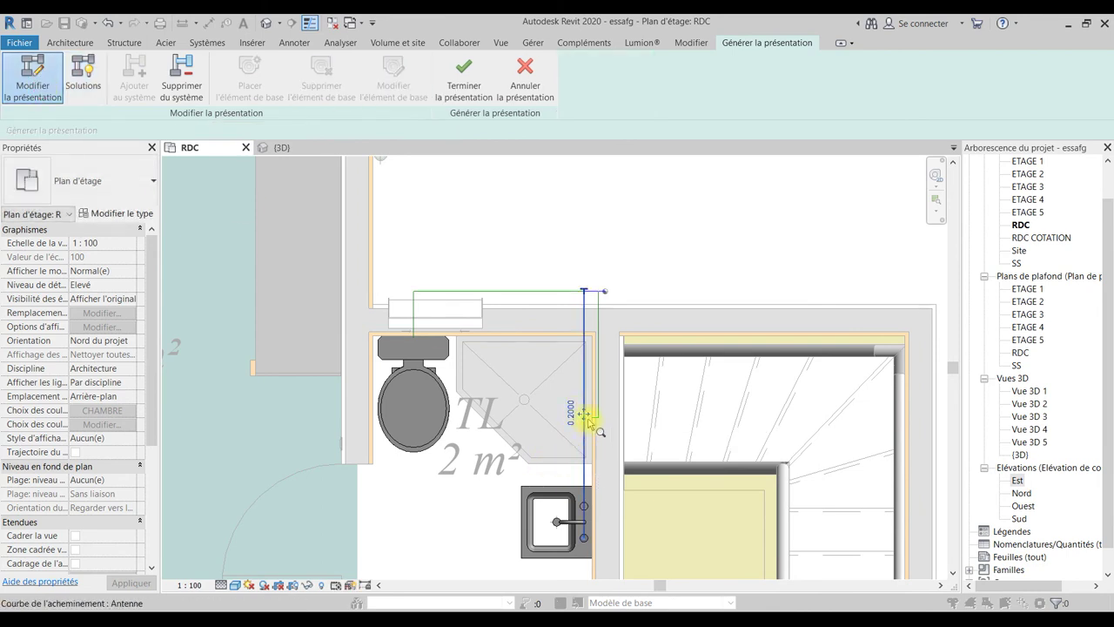
{"action": "left_click_drag", "start_coordinate": [588, 419], "coordinate": [614, 419]}
{"action": "scroll", "coordinate": [592, 366], "scroll_direction": "up", "scroll_amount": 3}
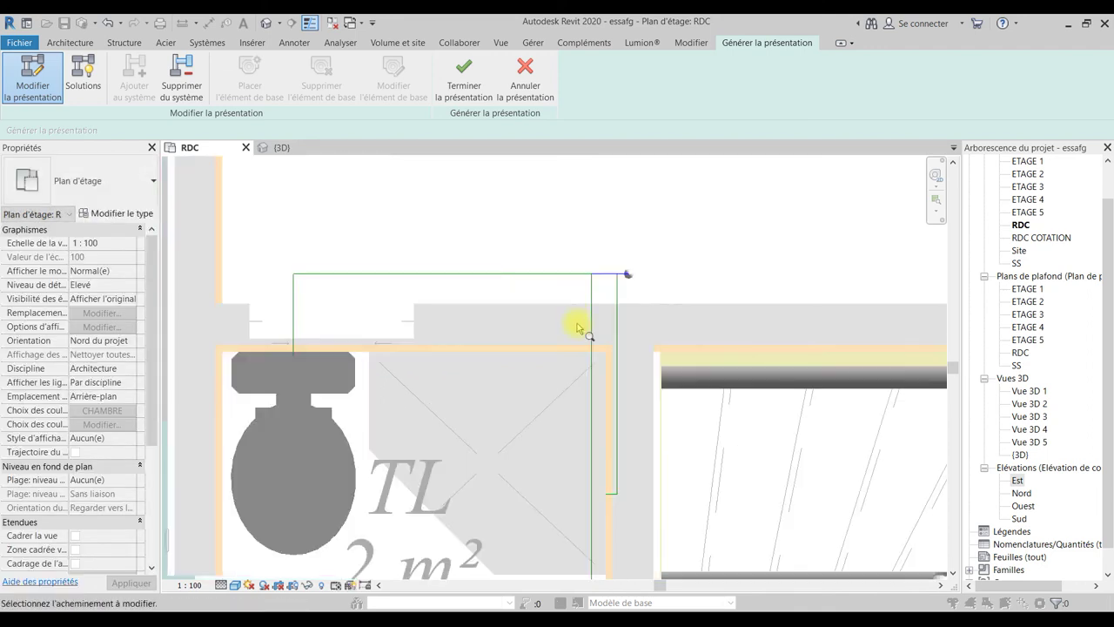
{"action": "scroll", "coordinate": [577, 349], "scroll_direction": "down", "scroll_amount": 1}
{"action": "scroll", "coordinate": [577, 391], "scroll_direction": "down", "scroll_amount": 4}
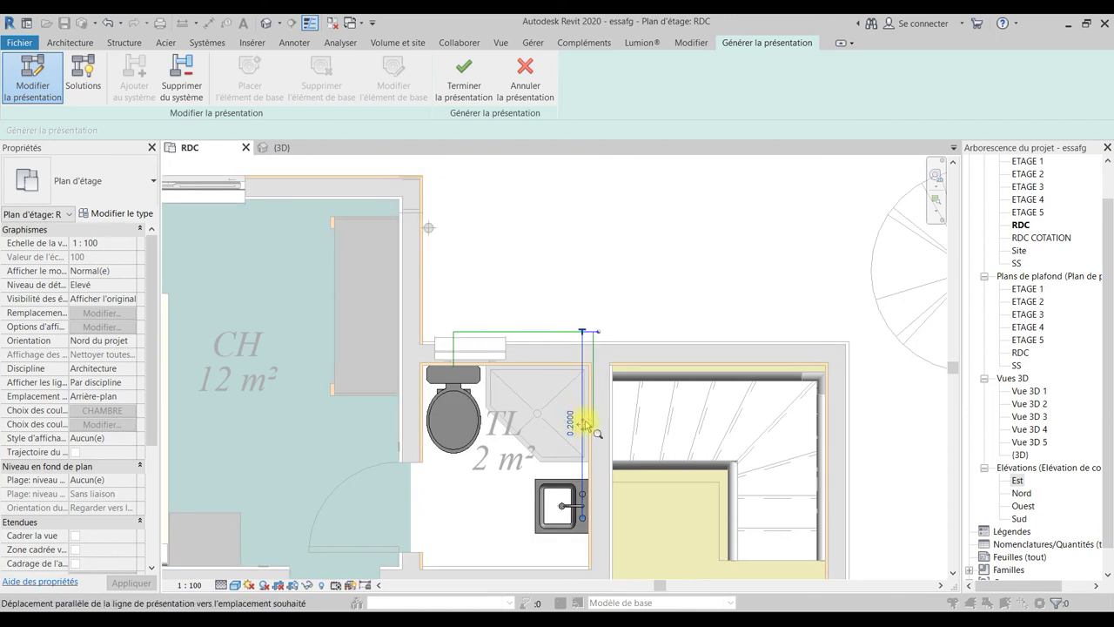
Switch the routing solution type to Intersections and begin editing that layout.
{"action": "left_click", "coordinate": [82, 74]}
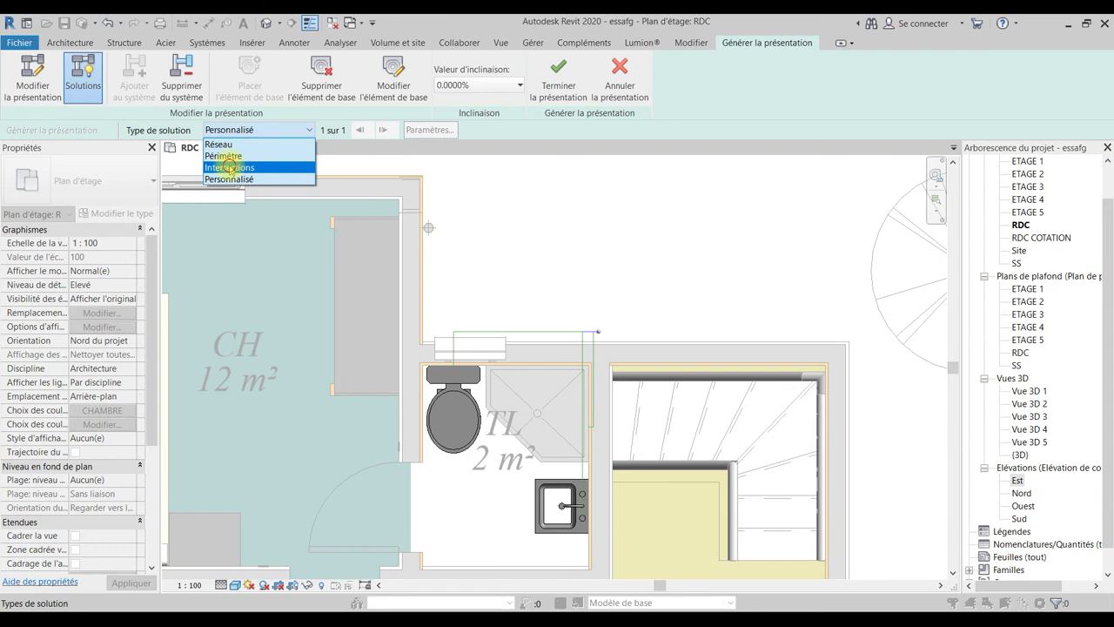
{"action": "left_click", "coordinate": [230, 168]}
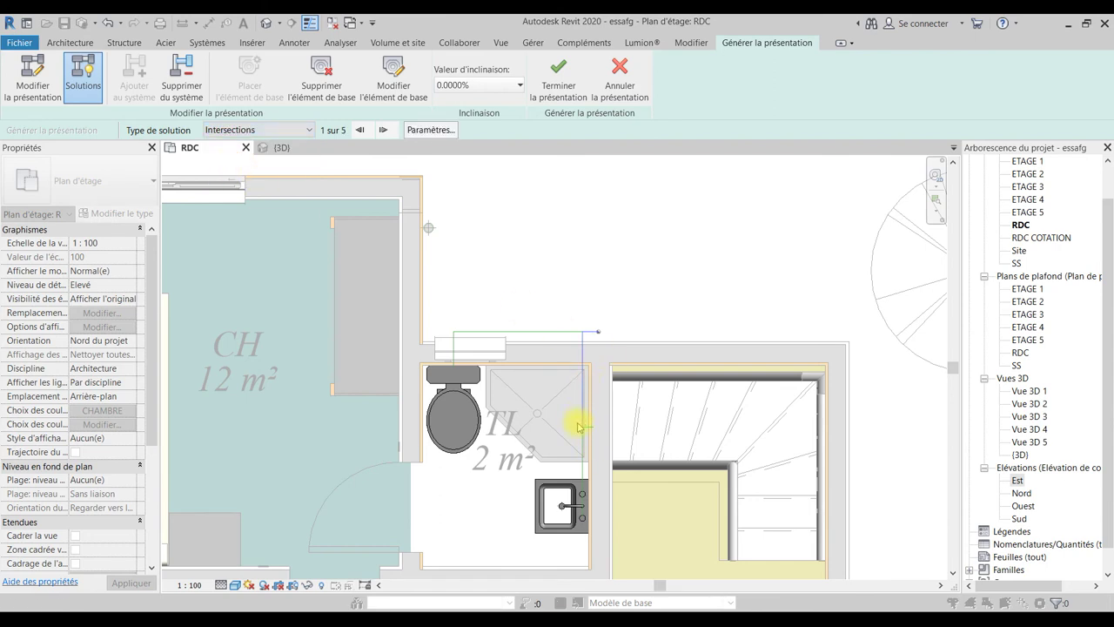
{"action": "scroll", "coordinate": [577, 427], "scroll_direction": "up", "scroll_amount": 1}
{"action": "scroll", "coordinate": [581, 451], "scroll_direction": "up", "scroll_amount": 1}
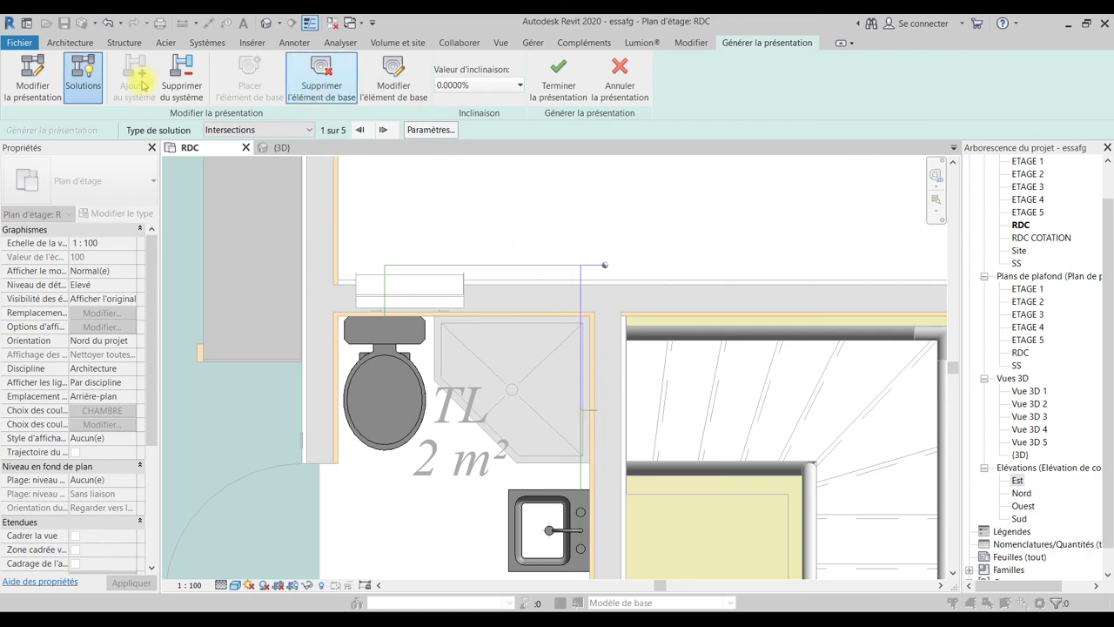
{"action": "left_click", "coordinate": [35, 74]}
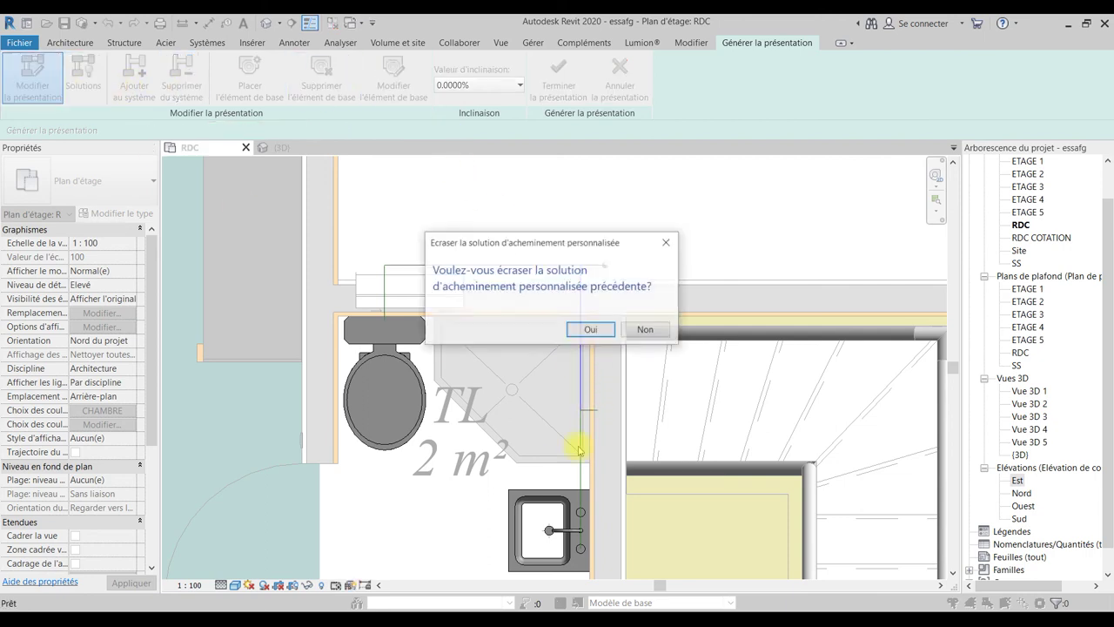
Overwrite the old custom routing, move the vertical main beside the shower, and finish the layout.
{"action": "left_click", "coordinate": [592, 331]}
{"action": "left_click_drag", "start_coordinate": [581, 479], "coordinate": [604, 490]}
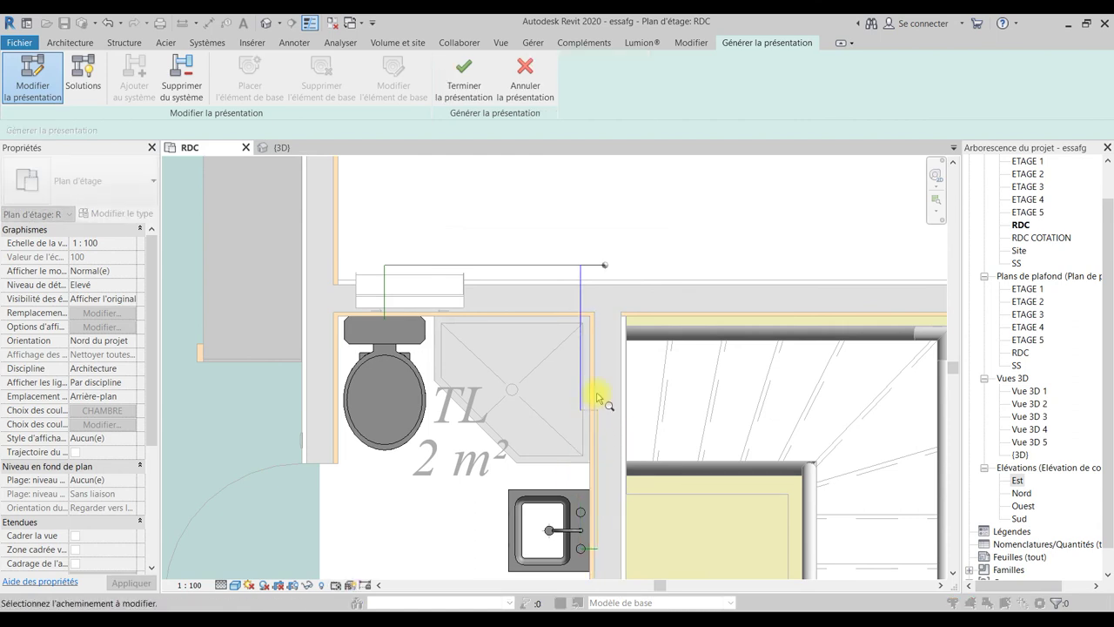
{"action": "scroll", "coordinate": [591, 393], "scroll_direction": "up", "scroll_amount": 2}
{"action": "left_click", "coordinate": [572, 307]}
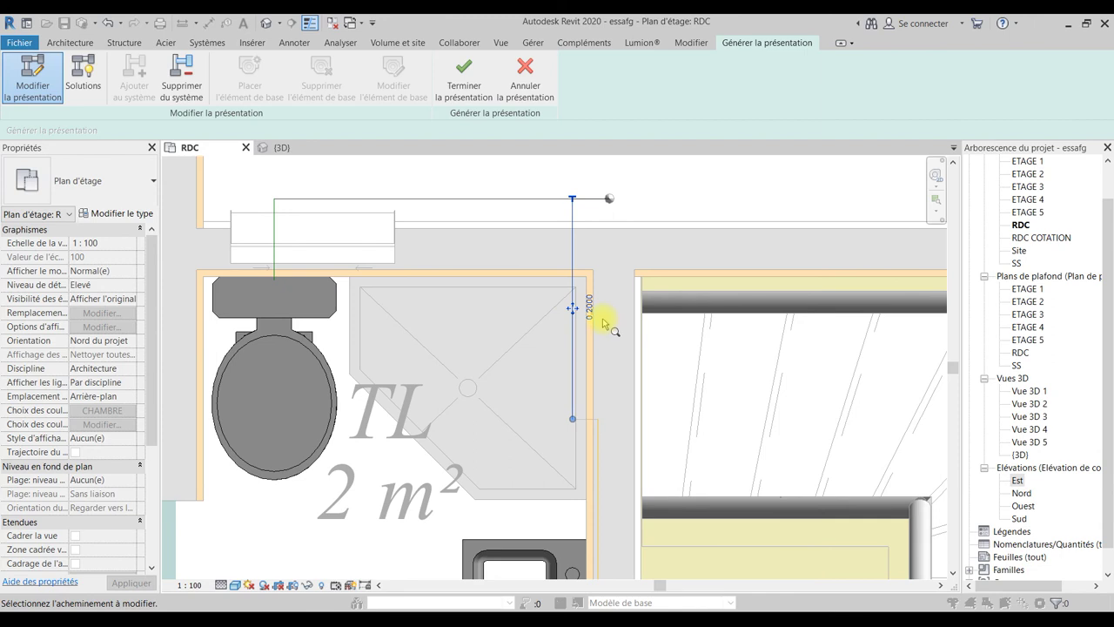
{"action": "mouse_move", "coordinate": [609, 324]}
{"action": "left_mouse_down"}
{"action": "mouse_move", "coordinate": [594, 335]}
{"action": "mouse_move", "coordinate": [598, 324]}
{"action": "left_mouse_up"}
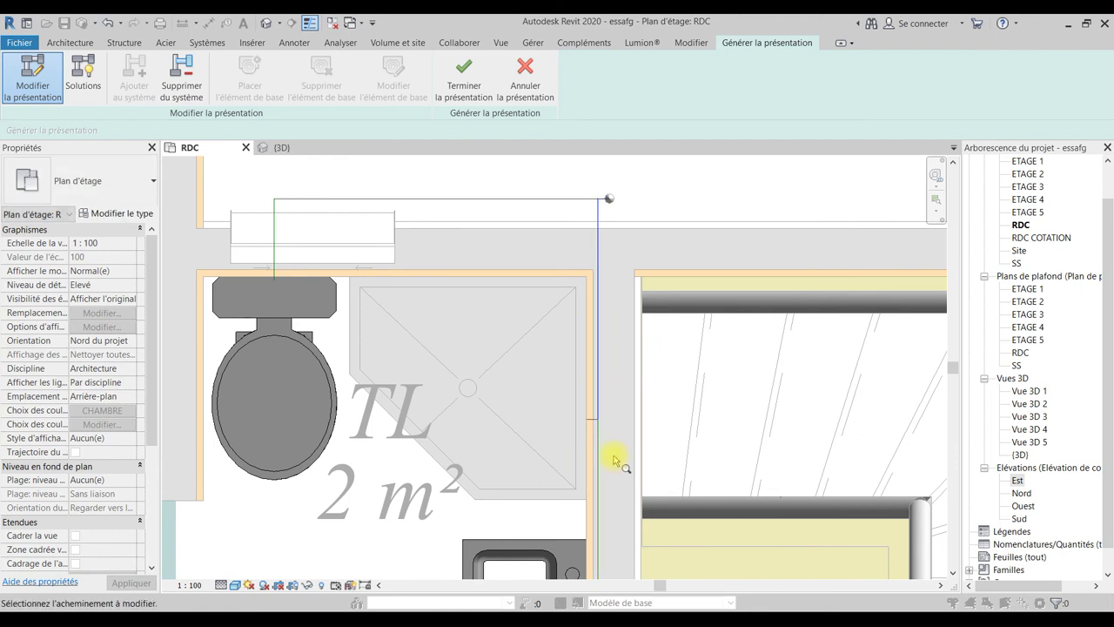
{"action": "scroll", "coordinate": [606, 428], "scroll_direction": "down", "scroll_amount": 3}
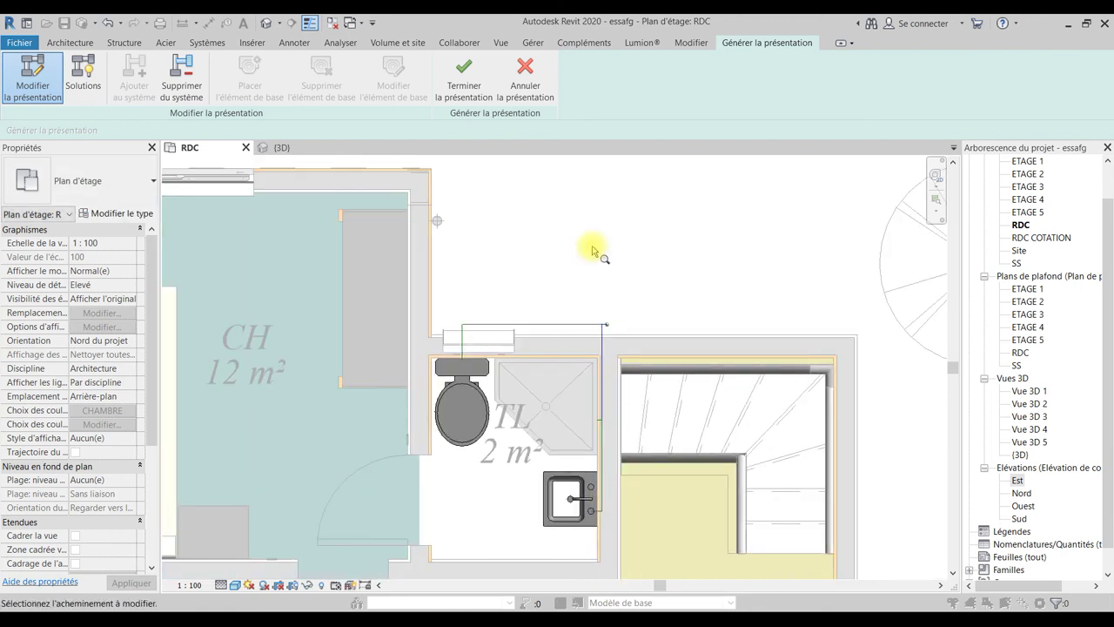
{"action": "left_click", "coordinate": [470, 87]}
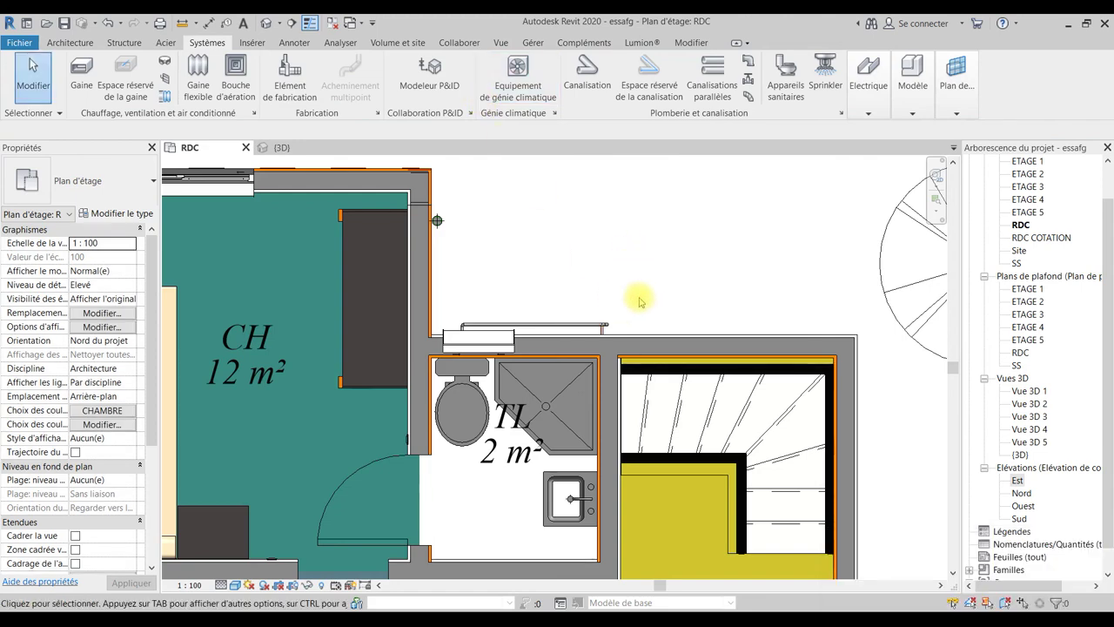
In the {3D} view, orbit and pan to inspect the pipes at the toilet, sink and shower.
{"action": "left_click", "coordinate": [281, 147]}
{"action": "mouse_move", "coordinate": [579, 490]}
{"action": "middle_mouse_down", "text": "shift"}
{"action": "mouse_move", "coordinate": [668, 450]}
{"action": "mouse_move", "coordinate": [571, 386]}
{"action": "mouse_move", "coordinate": [448, 485]}
{"action": "mouse_move", "coordinate": [336, 482]}
{"action": "middle_mouse_up", "text": "shift"}
{"action": "mouse_move", "coordinate": [609, 535]}
{"action": "middle_mouse_down"}
{"action": "mouse_move", "coordinate": [522, 444]}
{"action": "mouse_move", "coordinate": [443, 467]}
{"action": "mouse_move", "coordinate": [479, 455]}
{"action": "mouse_move", "coordinate": [621, 495]}
{"action": "mouse_move", "coordinate": [681, 543]}
{"action": "mouse_move", "coordinate": [809, 510]}
{"action": "mouse_move", "coordinate": [861, 509]}
{"action": "mouse_move", "coordinate": [831, 494]}
{"action": "middle_mouse_up"}
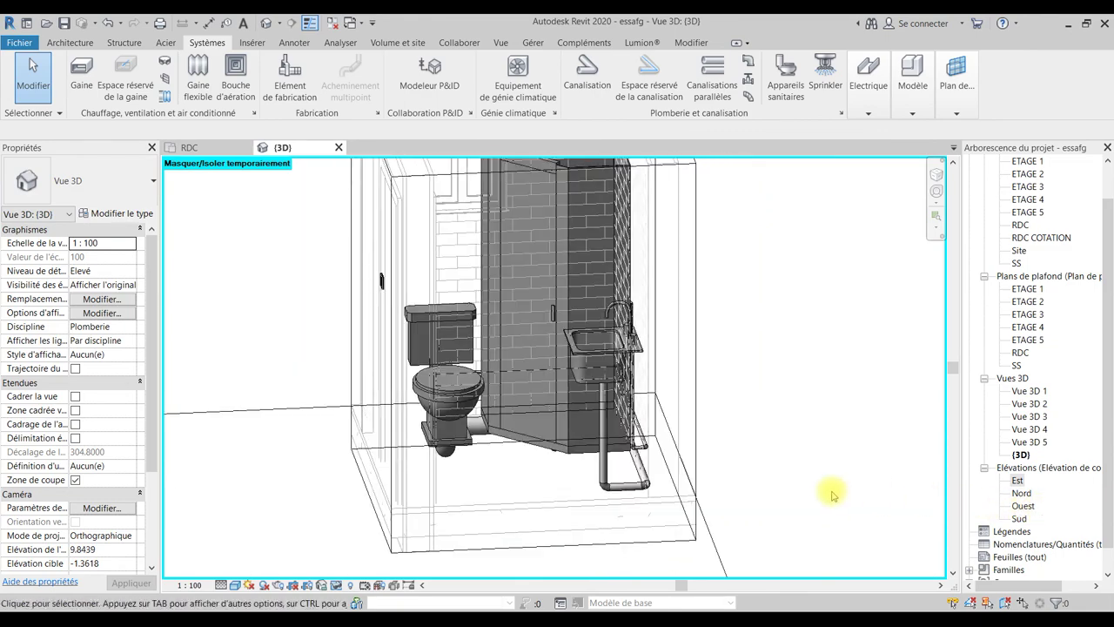
{"action": "mouse_move", "coordinate": [754, 481]}
{"action": "middle_mouse_down", "text": "shift"}
{"action": "mouse_move", "coordinate": [939, 498]}
{"action": "mouse_move", "coordinate": [835, 397]}
{"action": "mouse_move", "coordinate": [485, 468]}
{"action": "mouse_move", "coordinate": [497, 485]}
{"action": "mouse_move", "coordinate": [778, 465]}
{"action": "mouse_move", "coordinate": [667, 465]}
{"action": "mouse_move", "coordinate": [677, 494]}
{"action": "mouse_move", "coordinate": [712, 487]}
{"action": "middle_mouse_up", "text": "shift"}
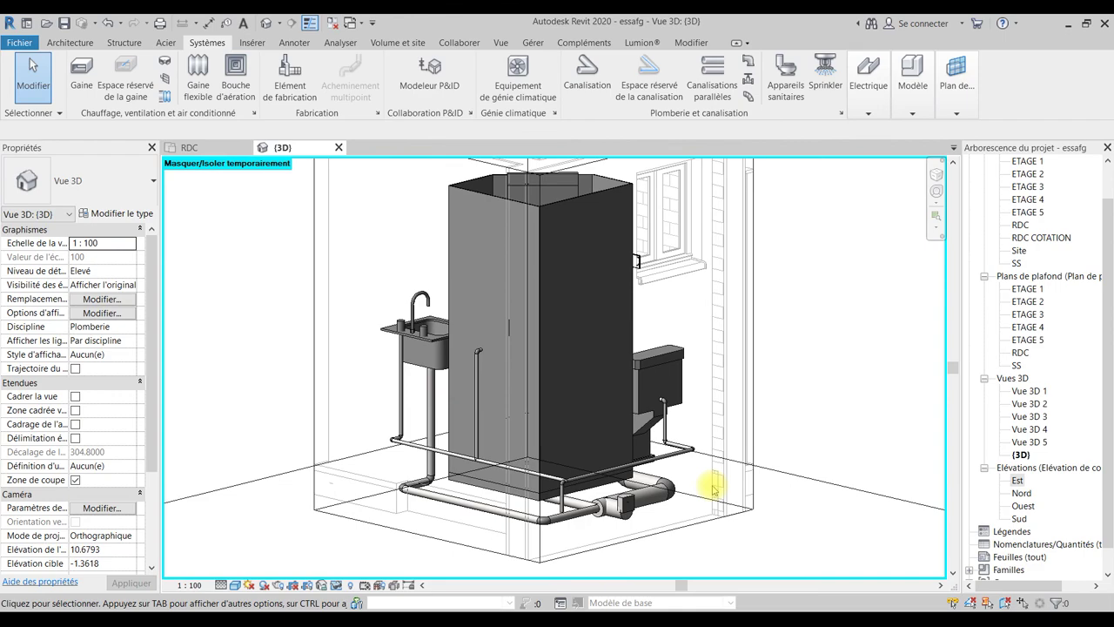
{"action": "mouse_move", "coordinate": [712, 487]}
{"action": "middle_mouse_down", "text": "shift"}
{"action": "mouse_move", "coordinate": [589, 422]}
{"action": "mouse_move", "coordinate": [878, 455]}
{"action": "mouse_move", "coordinate": [811, 423]}
{"action": "mouse_move", "coordinate": [553, 452]}
{"action": "mouse_move", "coordinate": [676, 452]}
{"action": "mouse_move", "coordinate": [659, 504]}
{"action": "mouse_move", "coordinate": [731, 529]}
{"action": "mouse_move", "coordinate": [577, 460]}
{"action": "mouse_move", "coordinate": [687, 504]}
{"action": "mouse_move", "coordinate": [666, 443]}
{"action": "mouse_move", "coordinate": [708, 480]}
{"action": "mouse_move", "coordinate": [436, 479]}
{"action": "mouse_move", "coordinate": [659, 487]}
{"action": "mouse_move", "coordinate": [472, 432]}
{"action": "mouse_move", "coordinate": [533, 484]}
{"action": "mouse_move", "coordinate": [639, 500]}
{"action": "middle_mouse_up", "text": "shift"}
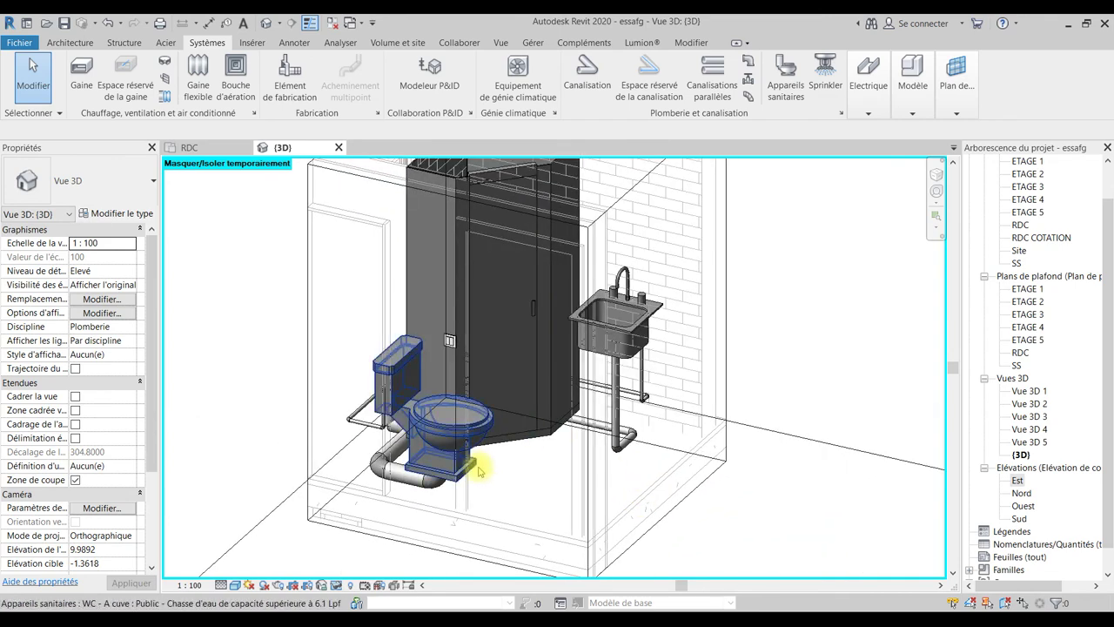